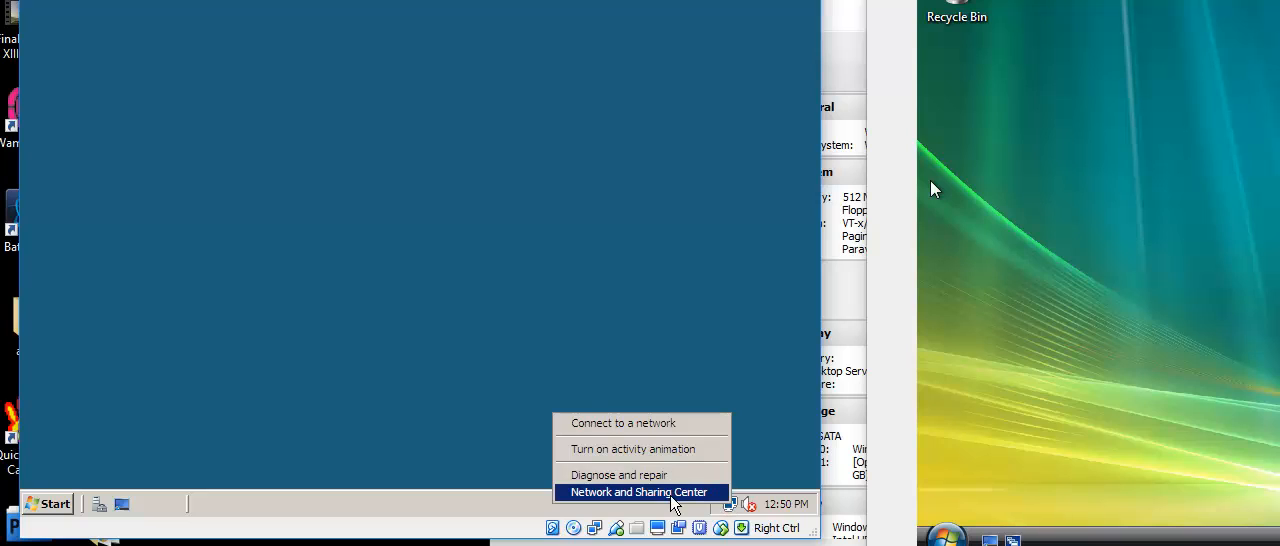
In the server's Network and Sharing Center, turn on network discovery and public folder sharing that lets network users open, change and create files.
click(676, 492)
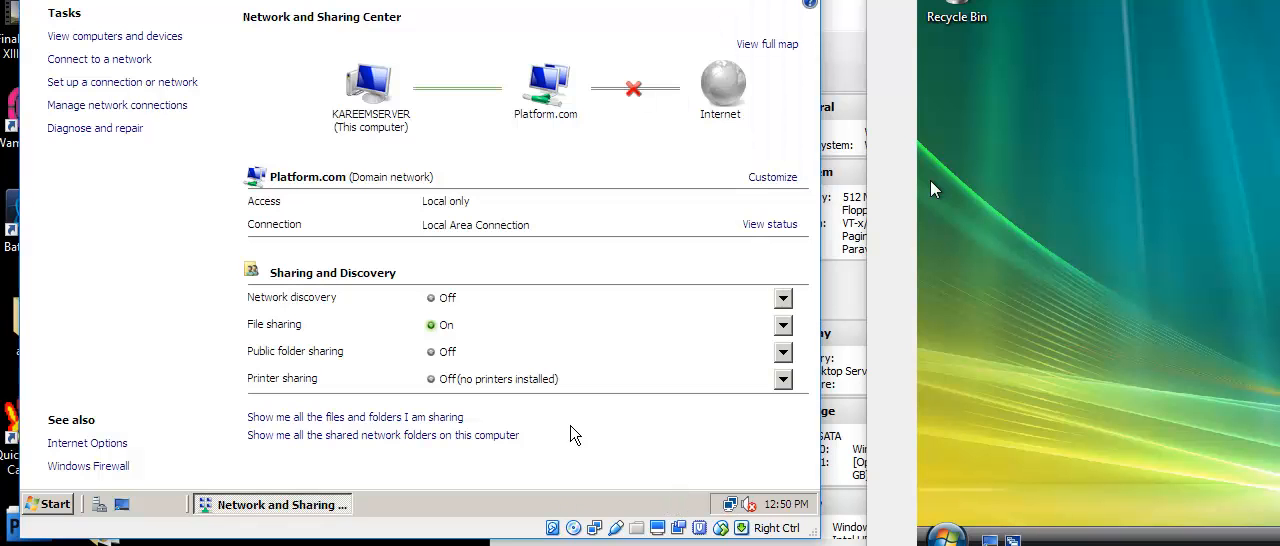
click(783, 298)
click(303, 362)
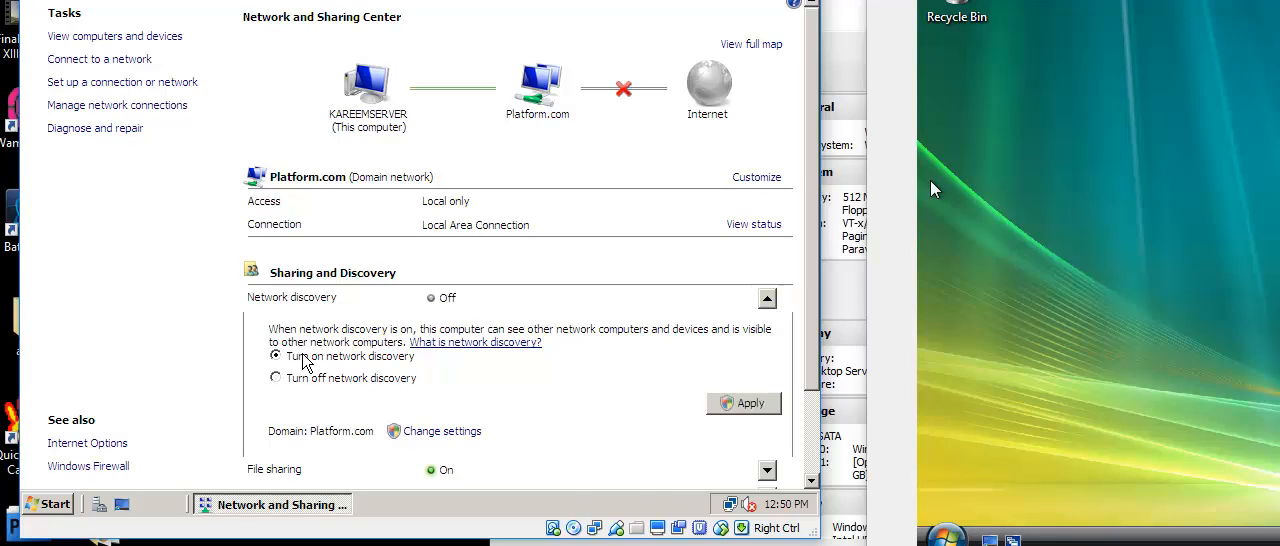
click(741, 403)
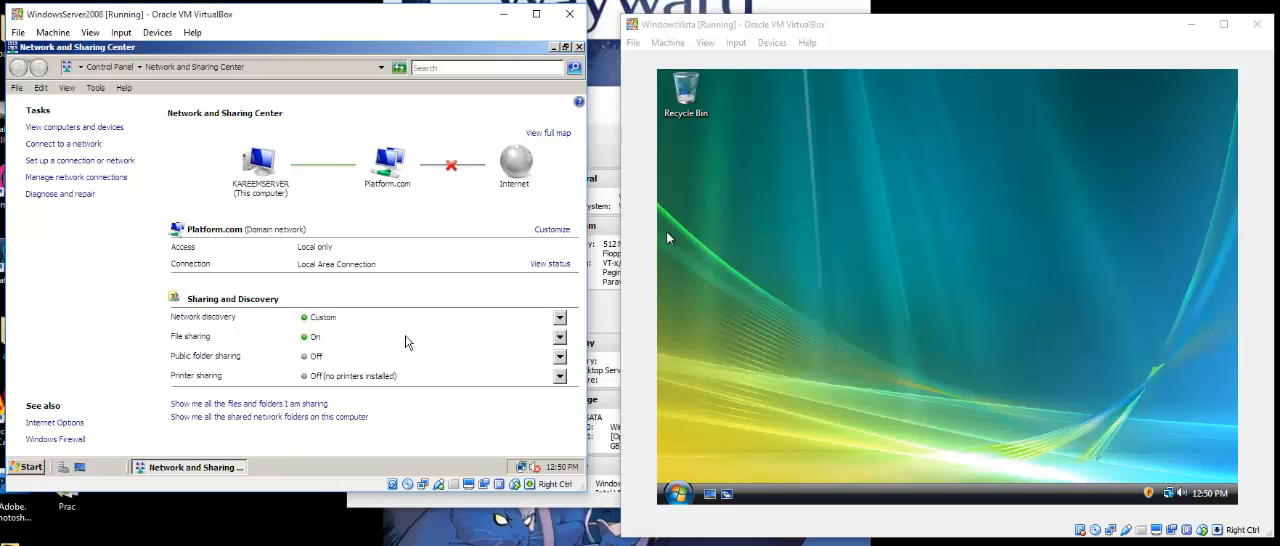
click(559, 356)
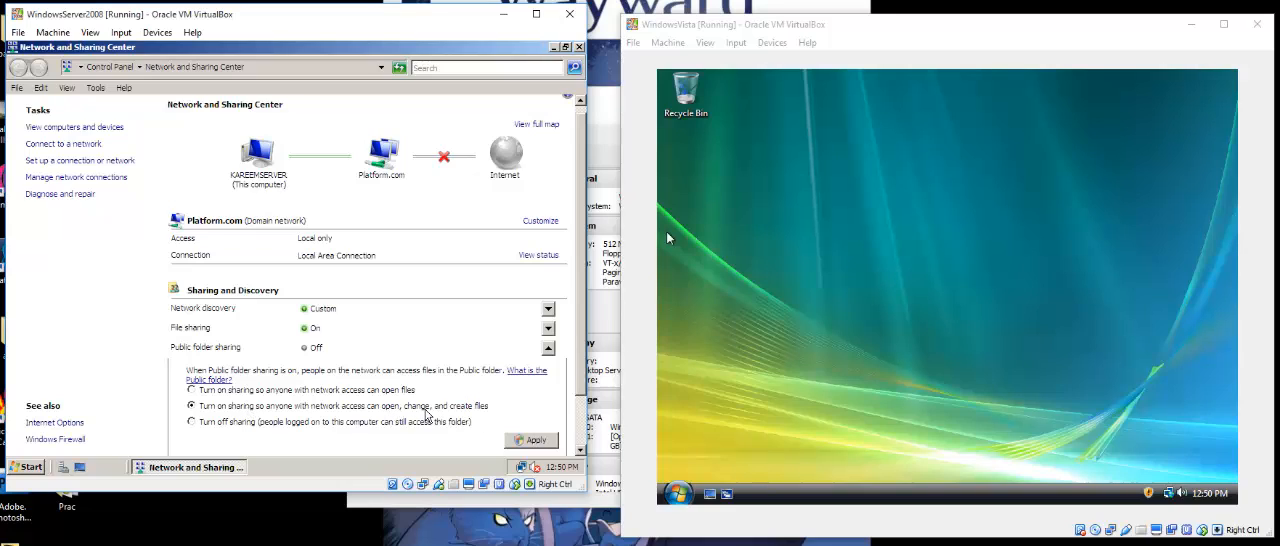
click(533, 443)
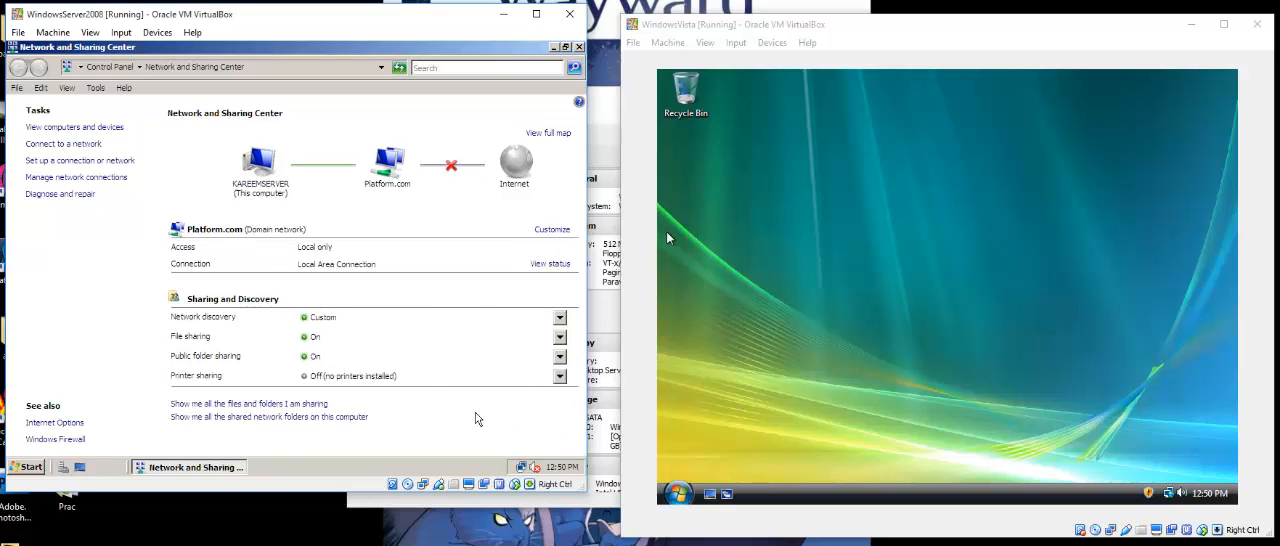
Open the properties of the server's Local Area Connection and disable Internet Protocol Version 6 (TCP/IPv6).
click(100, 177)
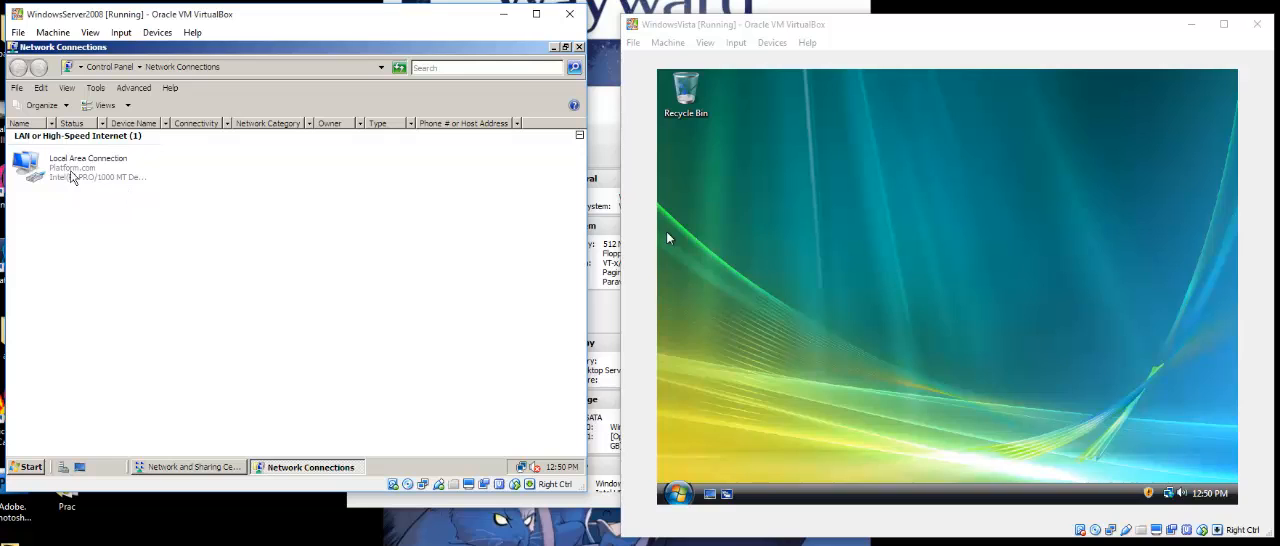
right_click(86, 181)
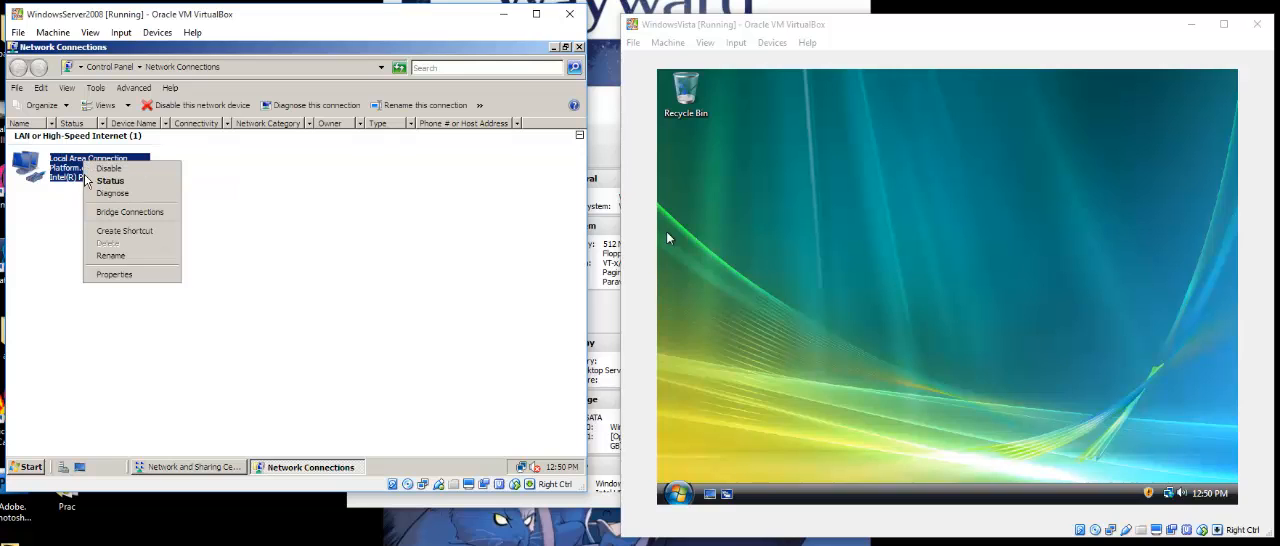
click(114, 275)
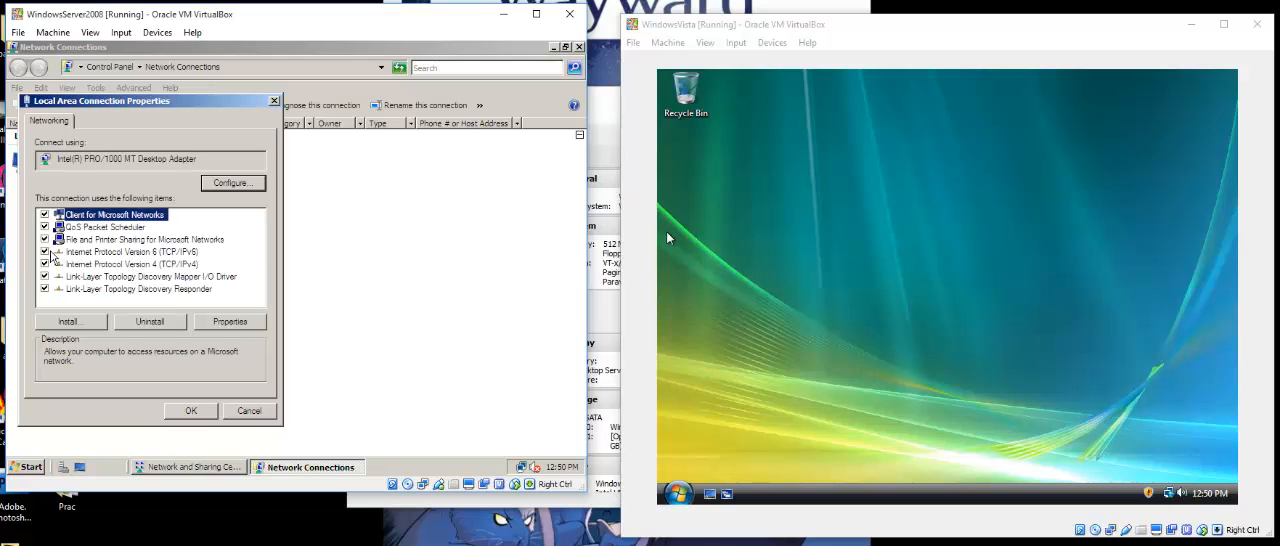
click(44, 252)
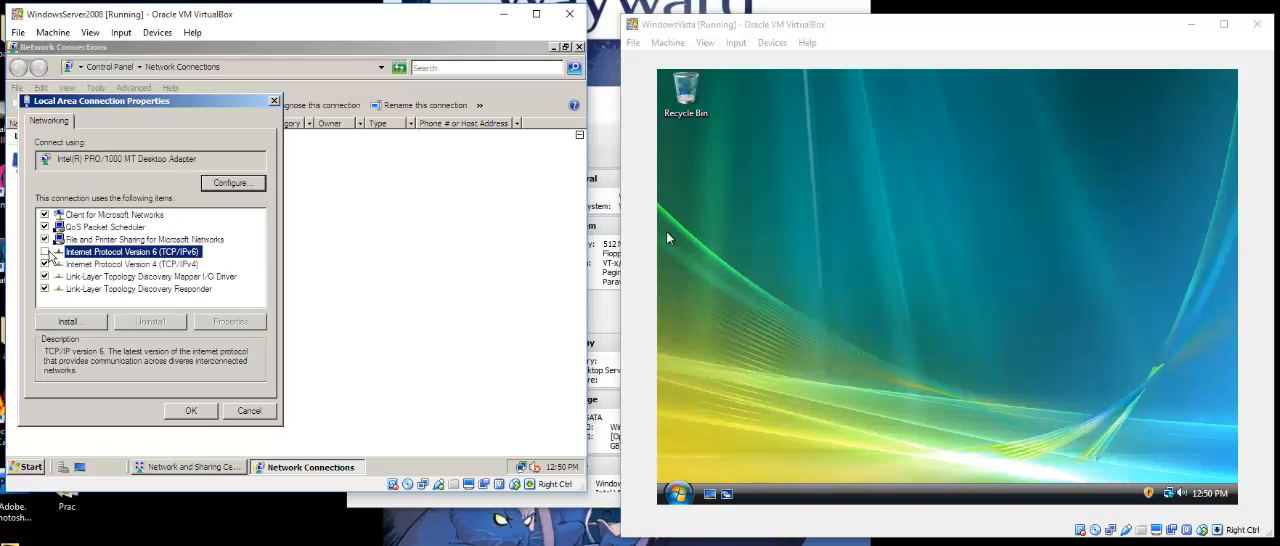
Give the server's IPv4 connection the static address 192.168.0.1 with mask 255.255.255.0, leave the preferred DNS server blank and accept the settings.
click(130, 265)
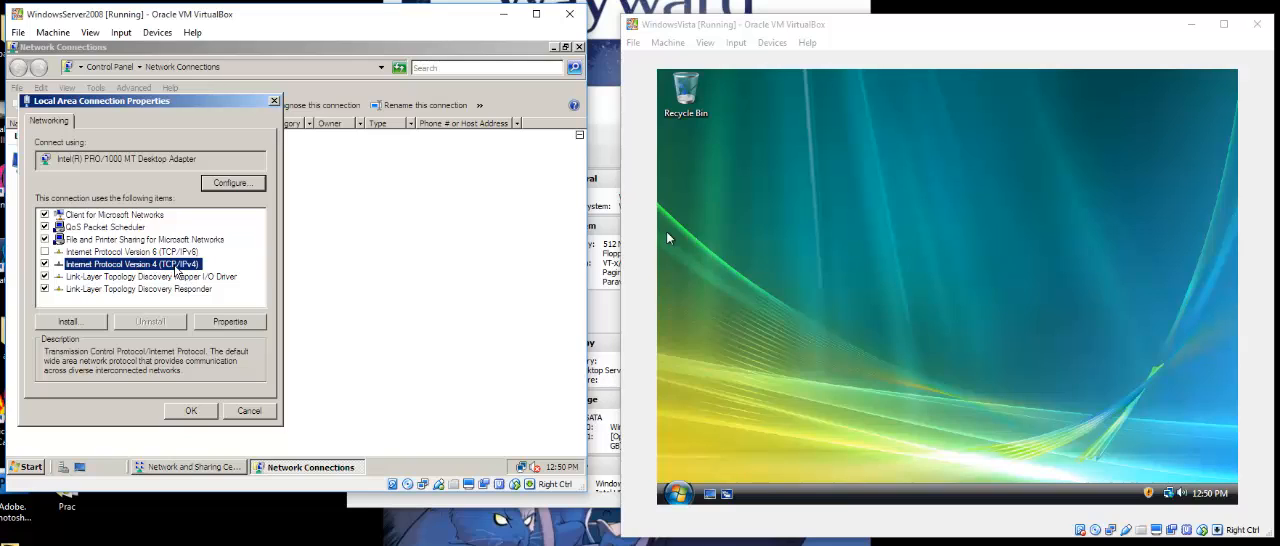
click(228, 321)
click(93, 243)
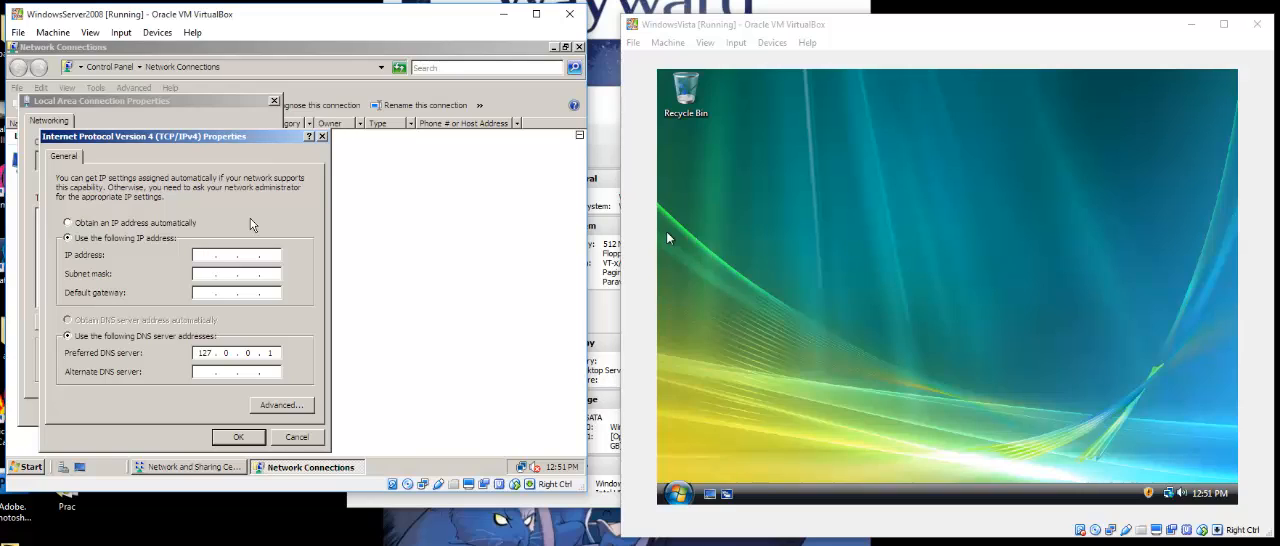
key(Tab)
text(192 . 168 . 0 .)
key(Tab)
key(BackSpace)
drag(253, 353, 217, 354)
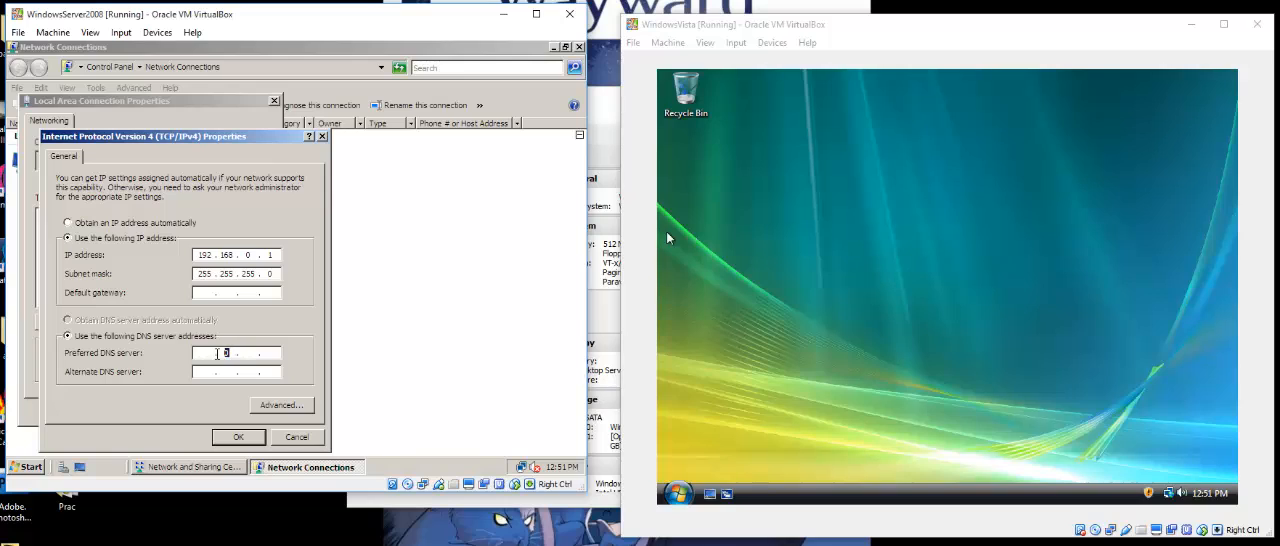
click(229, 439)
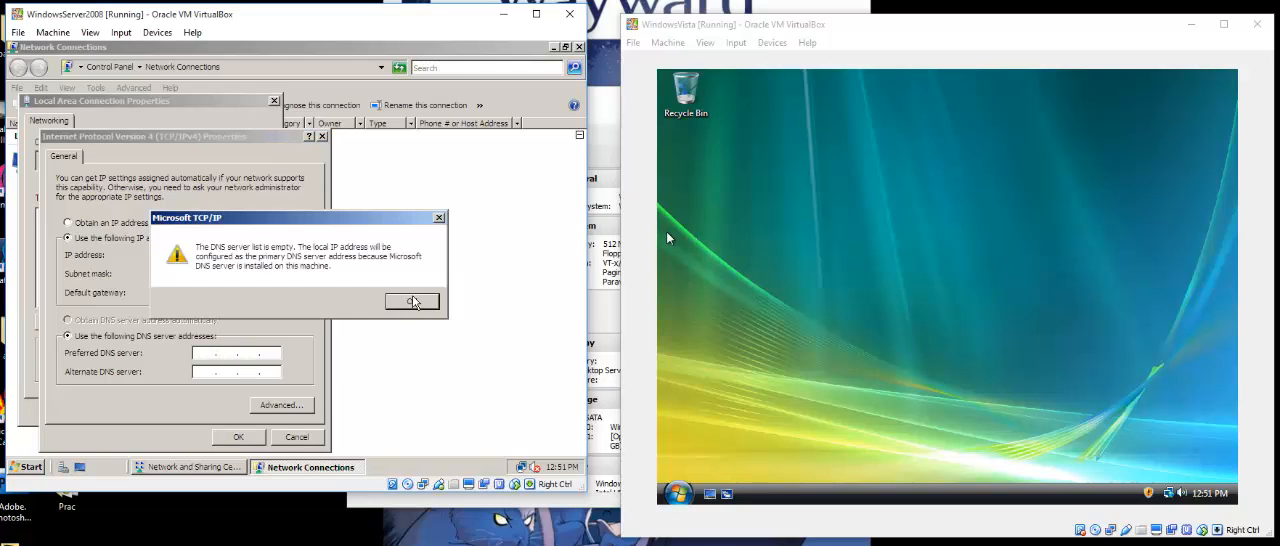
click(409, 302)
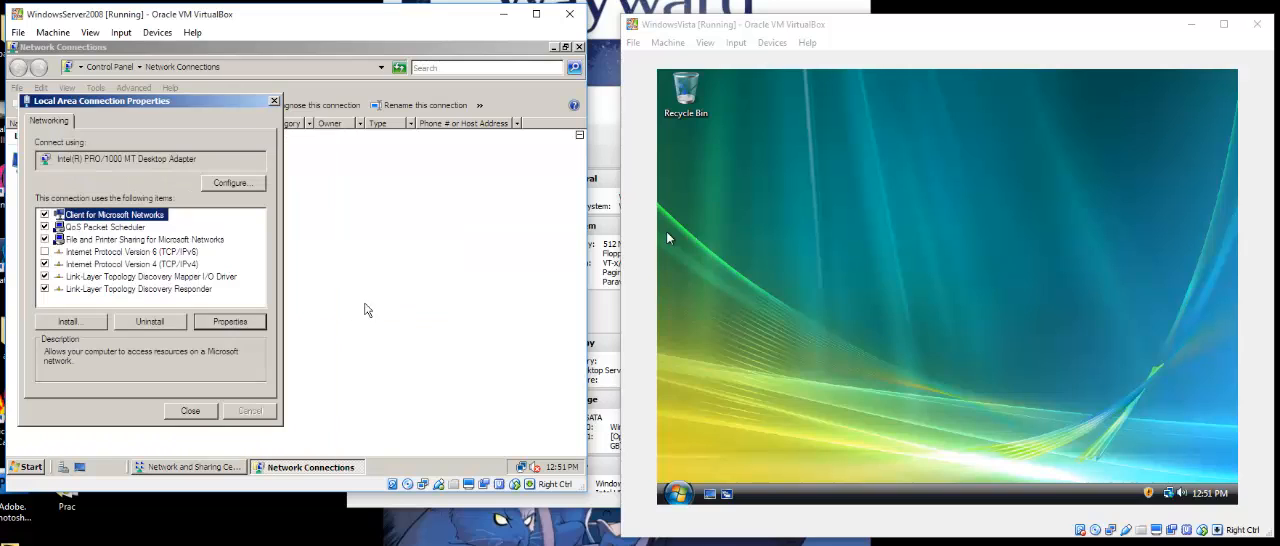
Review the IPv4 properties once more, accept them with the DNS server list empty, and close the Local Area Connection properties.
click(108, 264)
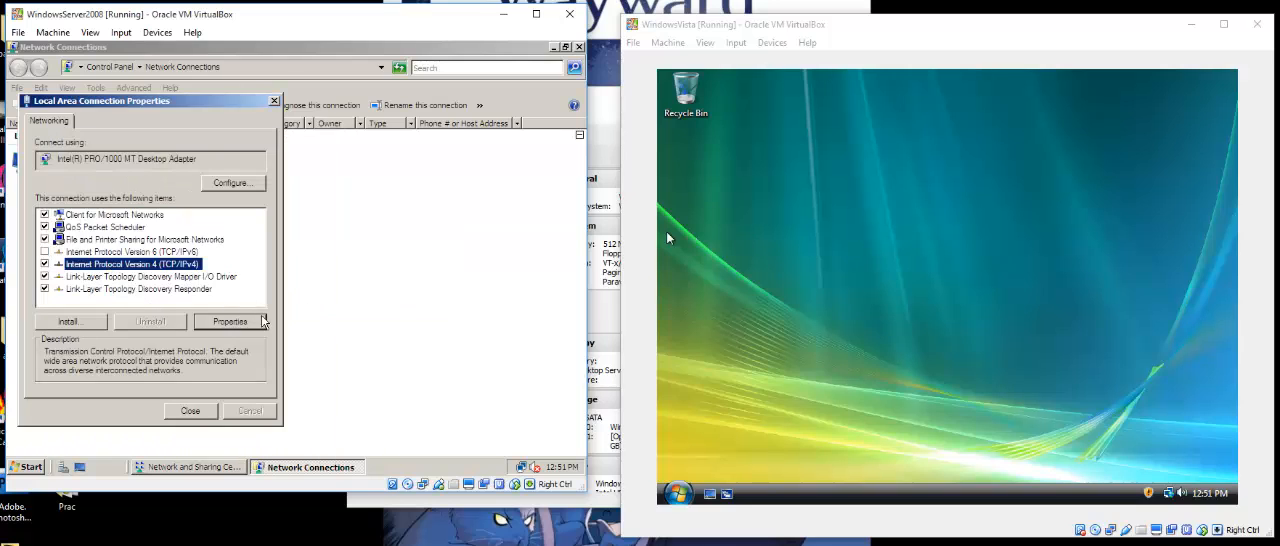
click(246, 322)
click(239, 440)
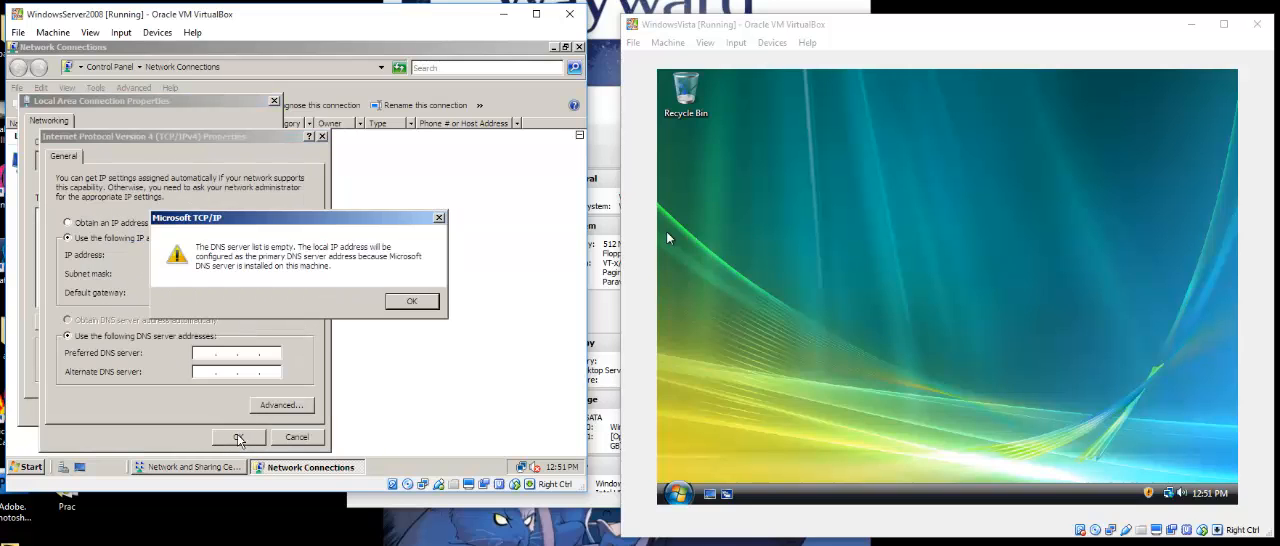
click(411, 302)
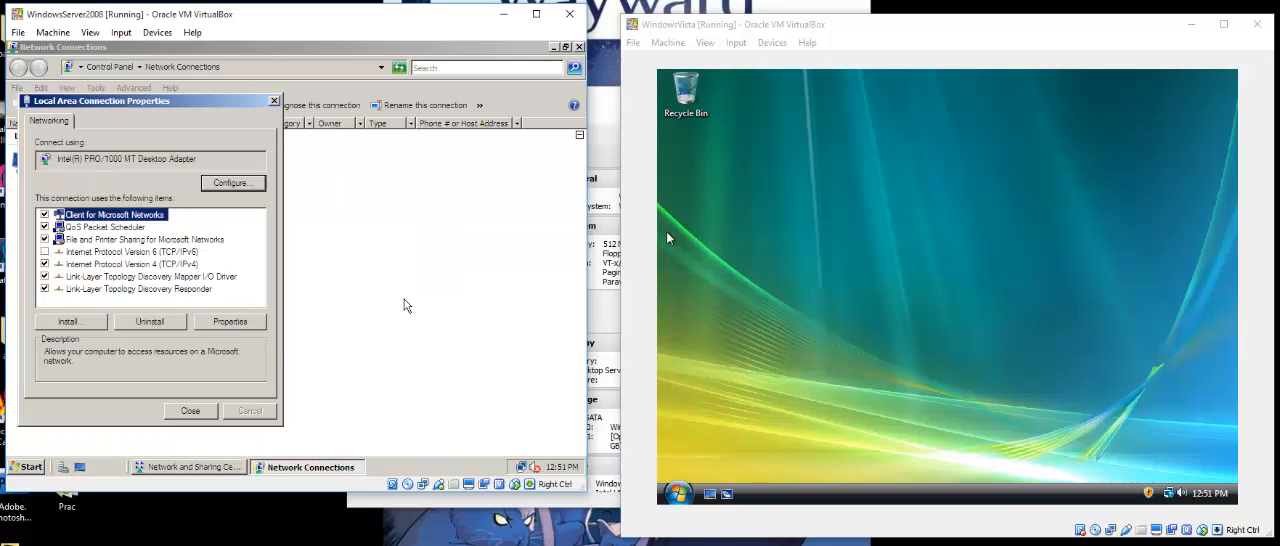
click(187, 411)
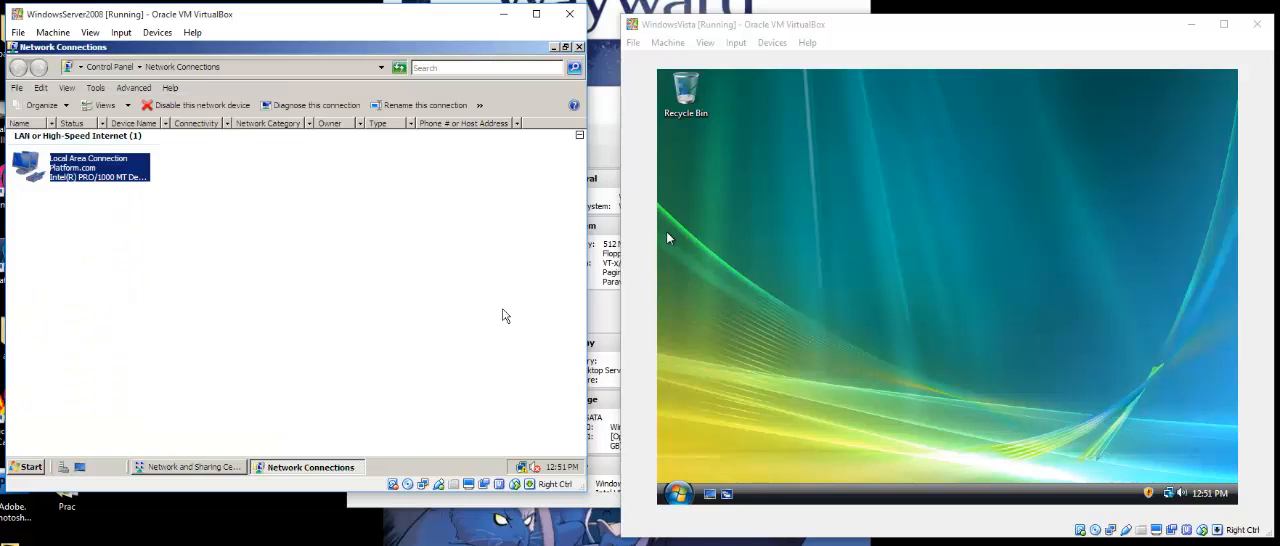
Switch to the WindowsVista virtual machine and turn on file sharing in its Network and Sharing Center, granting permission to continue.
click(836, 212)
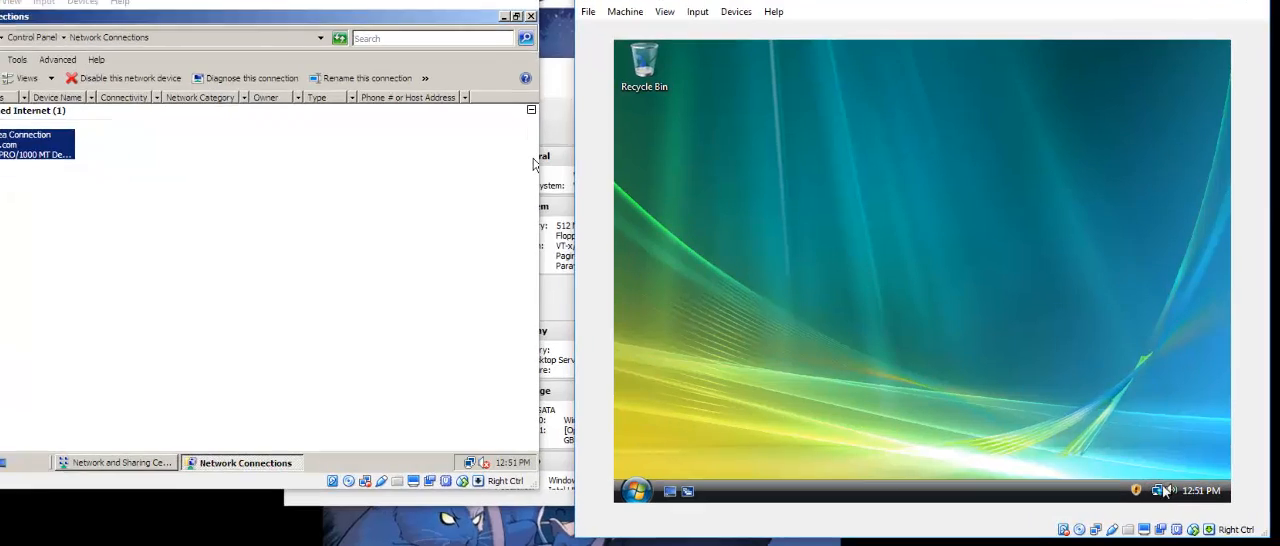
right_click(1170, 493)
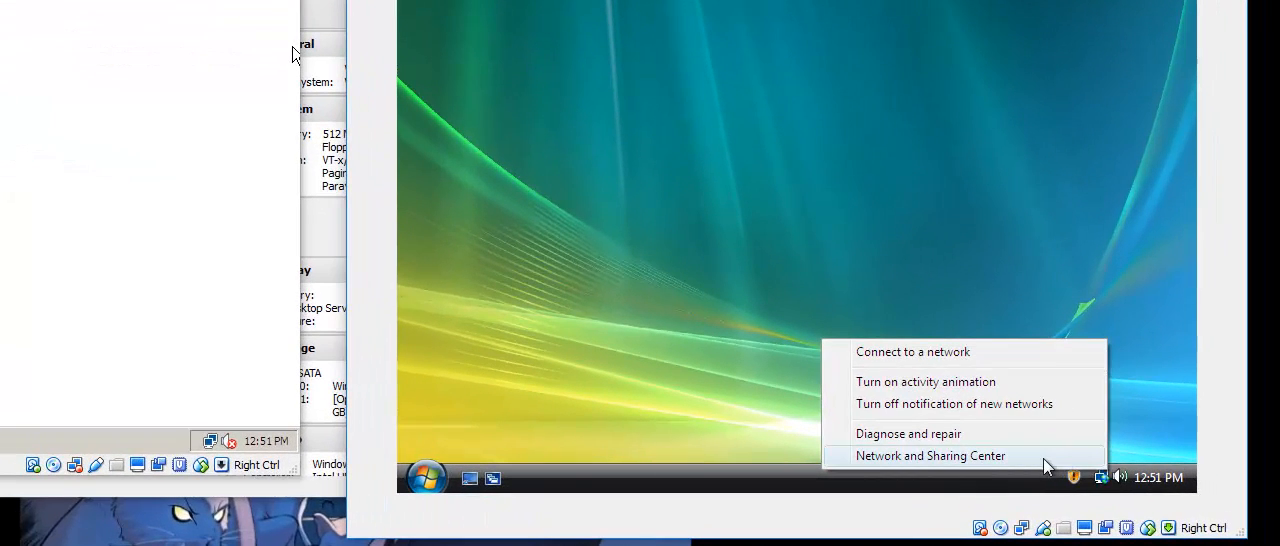
click(1070, 463)
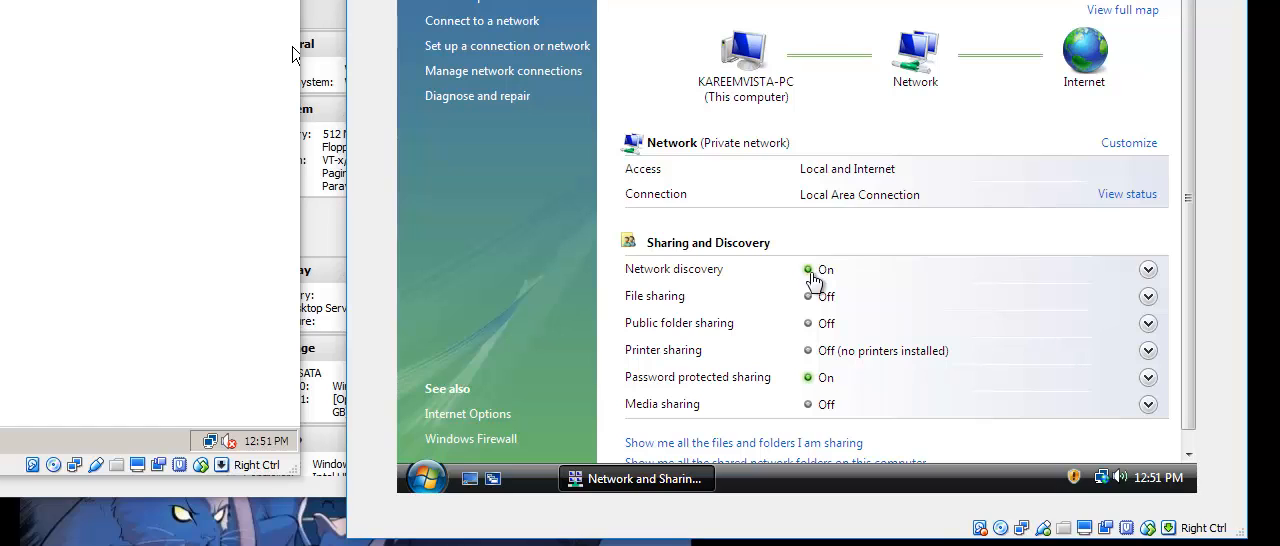
click(1148, 297)
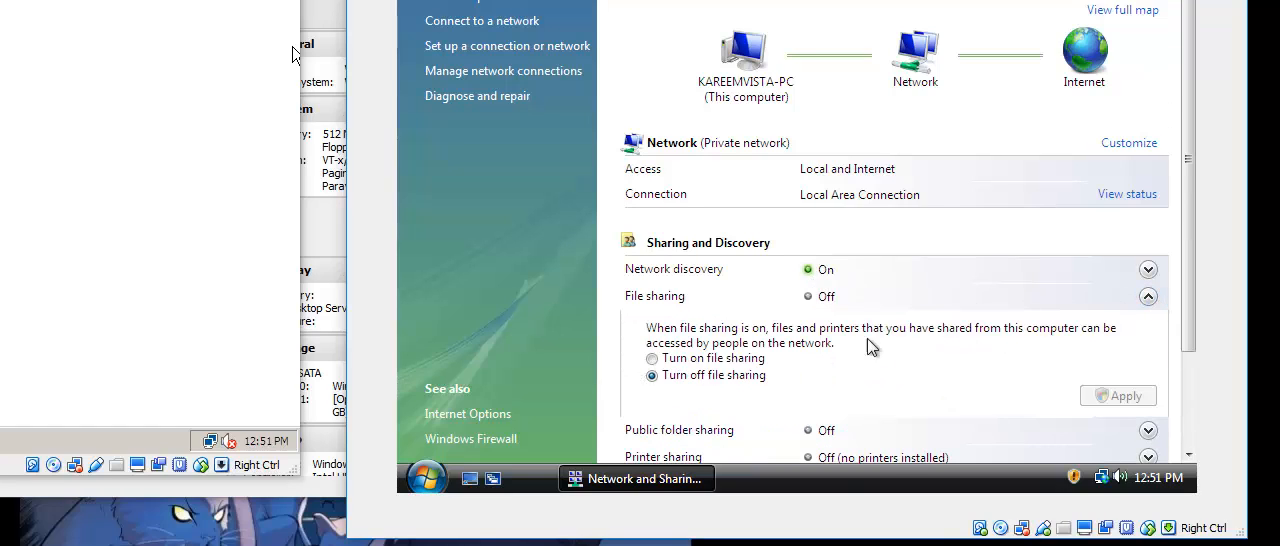
click(715, 358)
click(1120, 393)
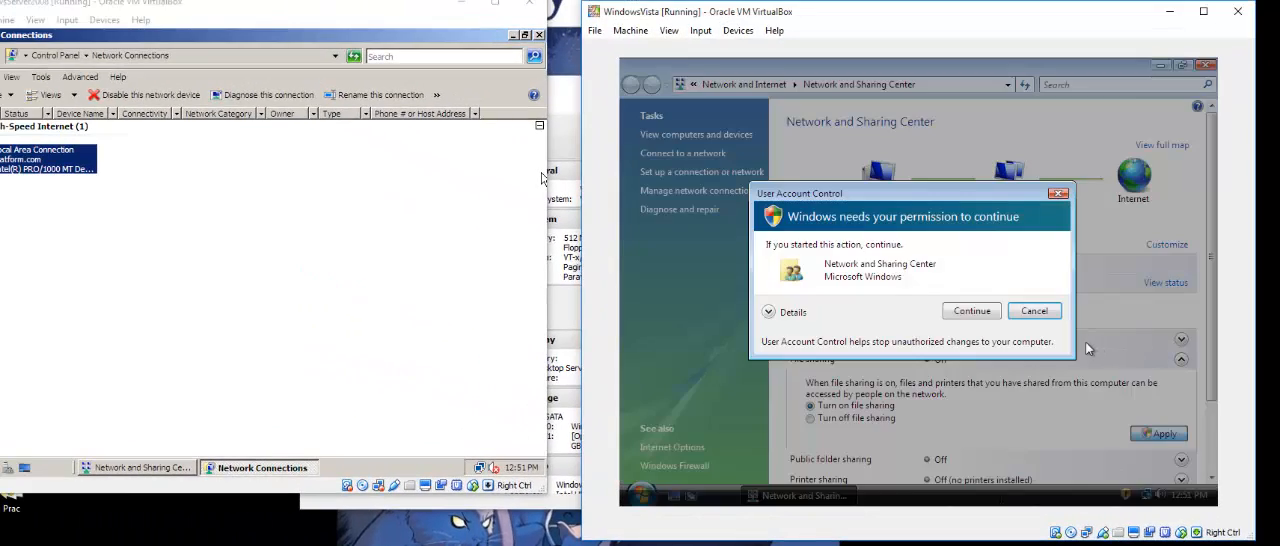
click(978, 310)
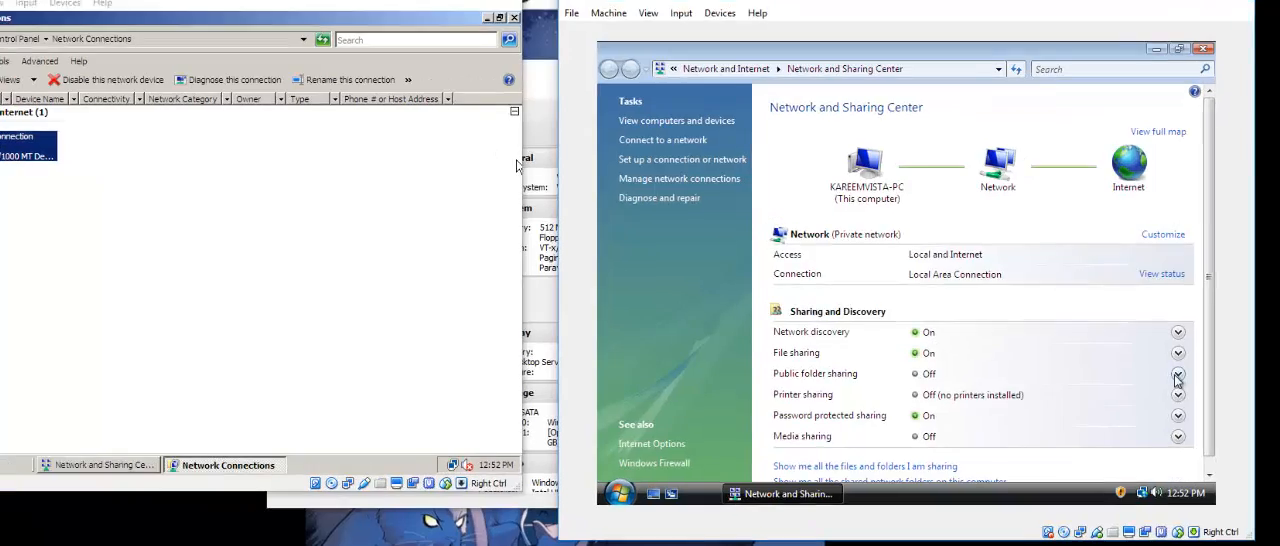
Turn on Vista's public folder sharing so anyone with network access can open, change and create files, and authorize the change.
click(1148, 380)
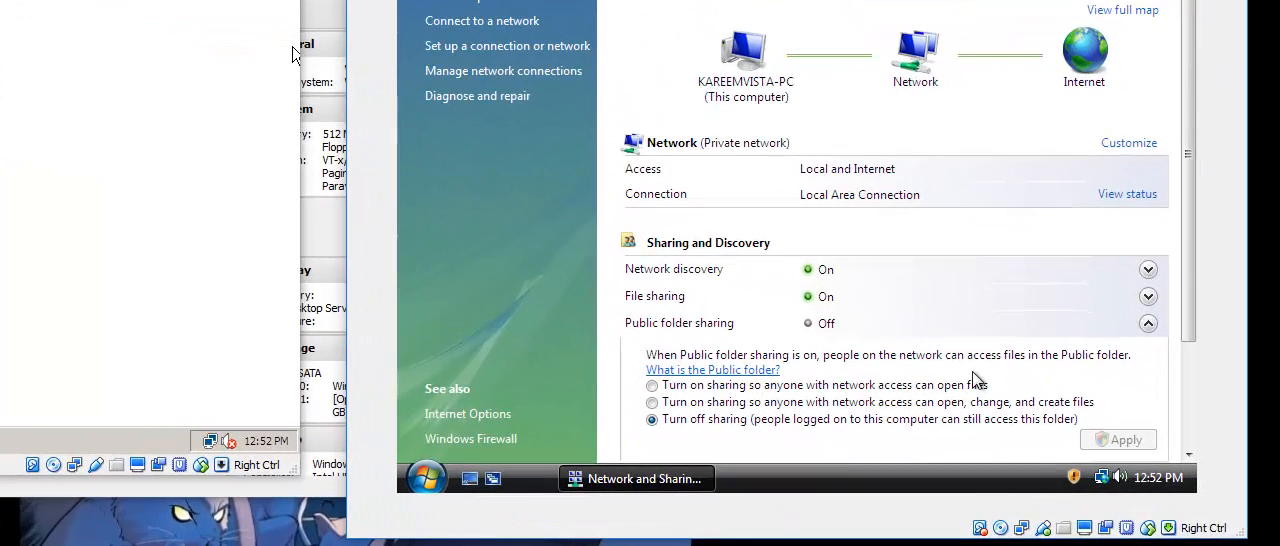
click(652, 402)
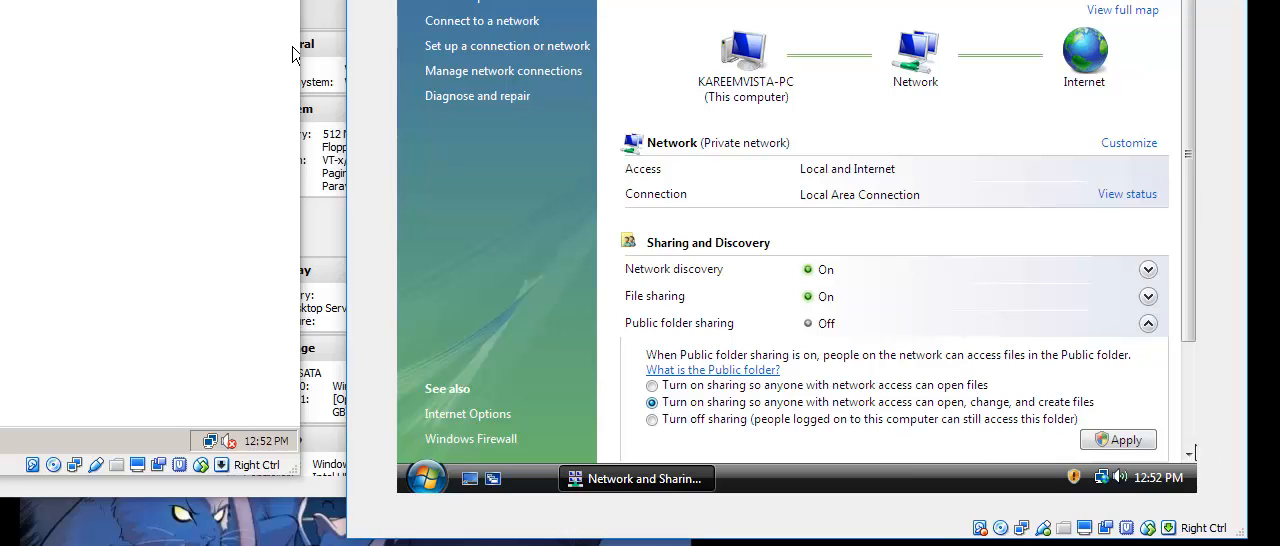
click(1120, 442)
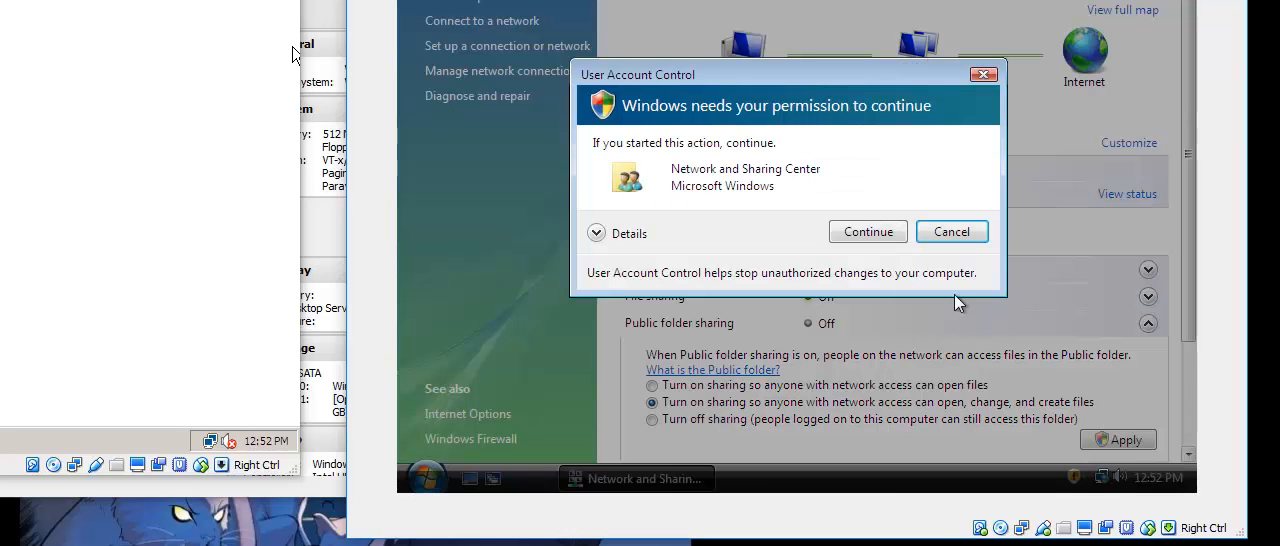
click(872, 233)
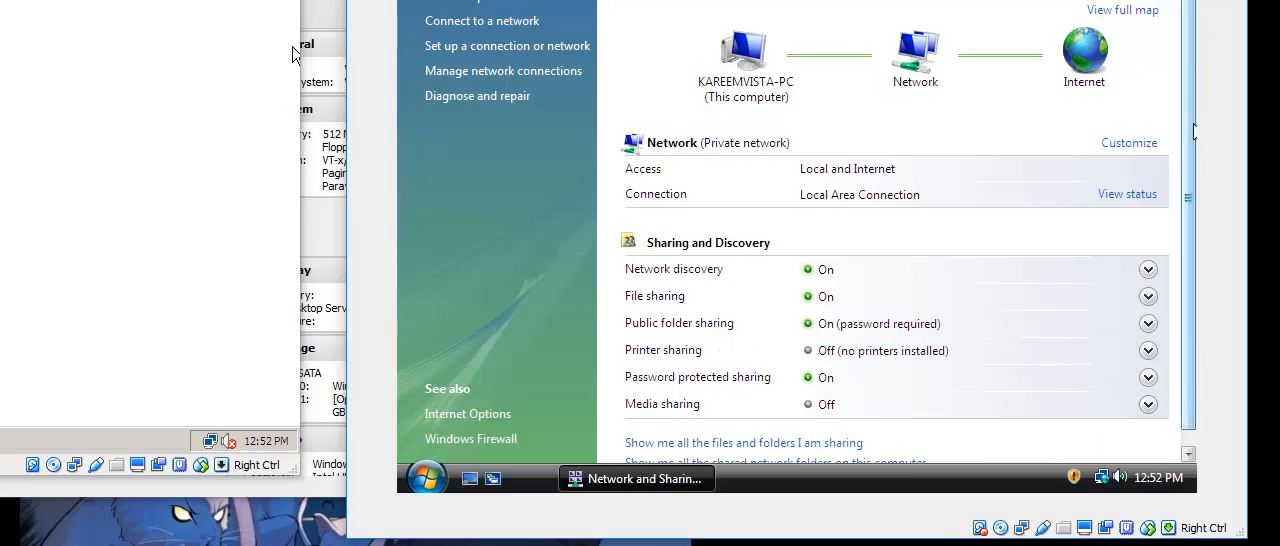
Turn off password protected sharing on the Vista machine and authorize the change.
scroll(1195, 130, down, 1)
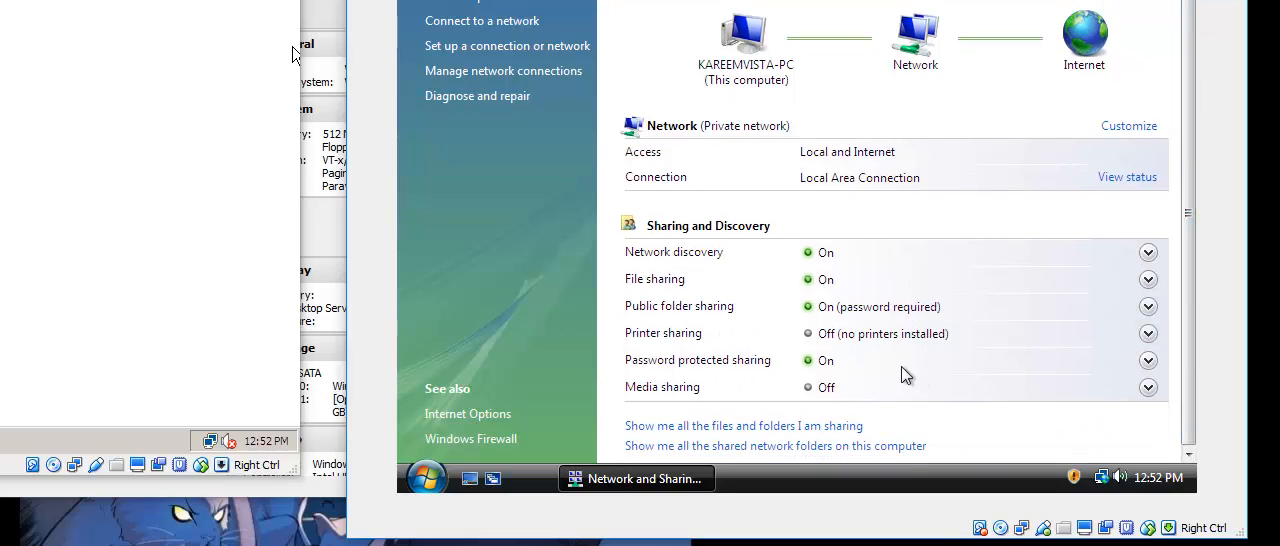
click(1148, 361)
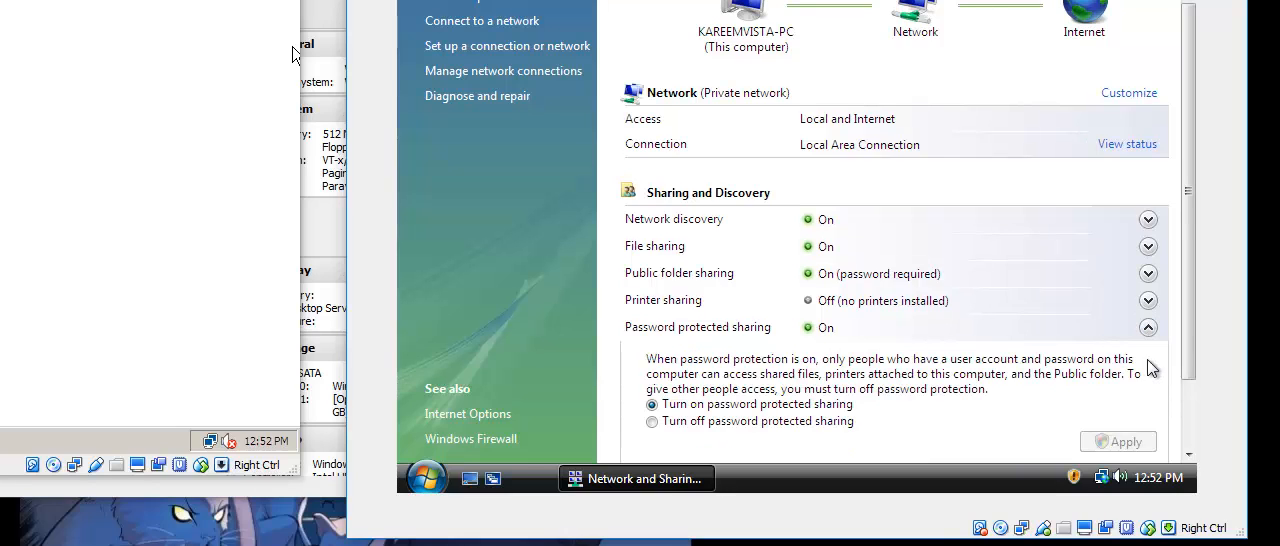
click(748, 425)
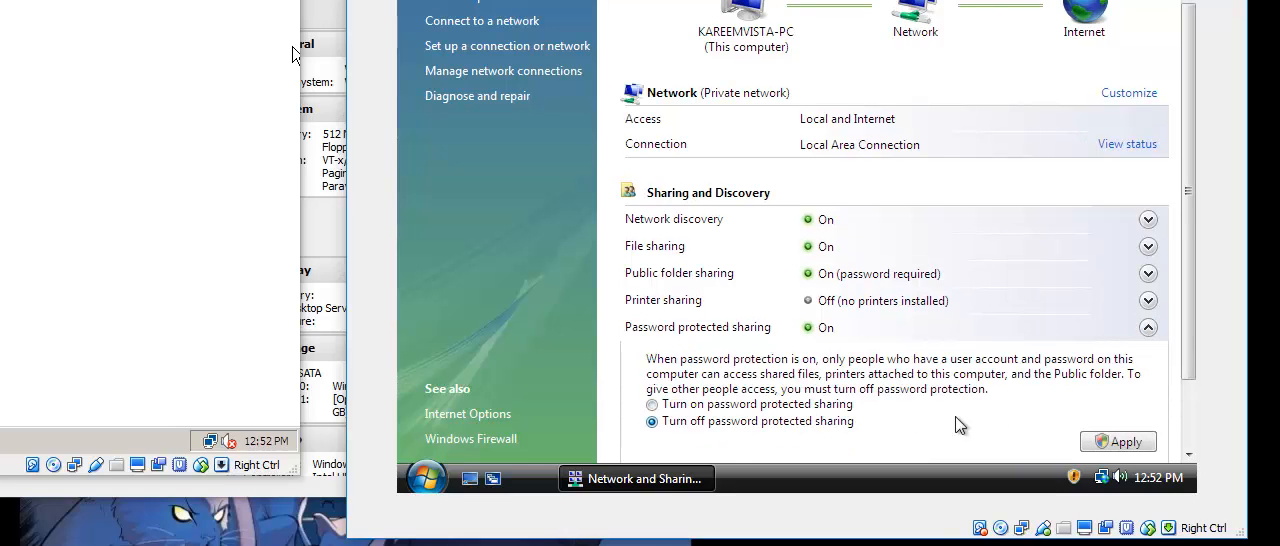
click(1117, 442)
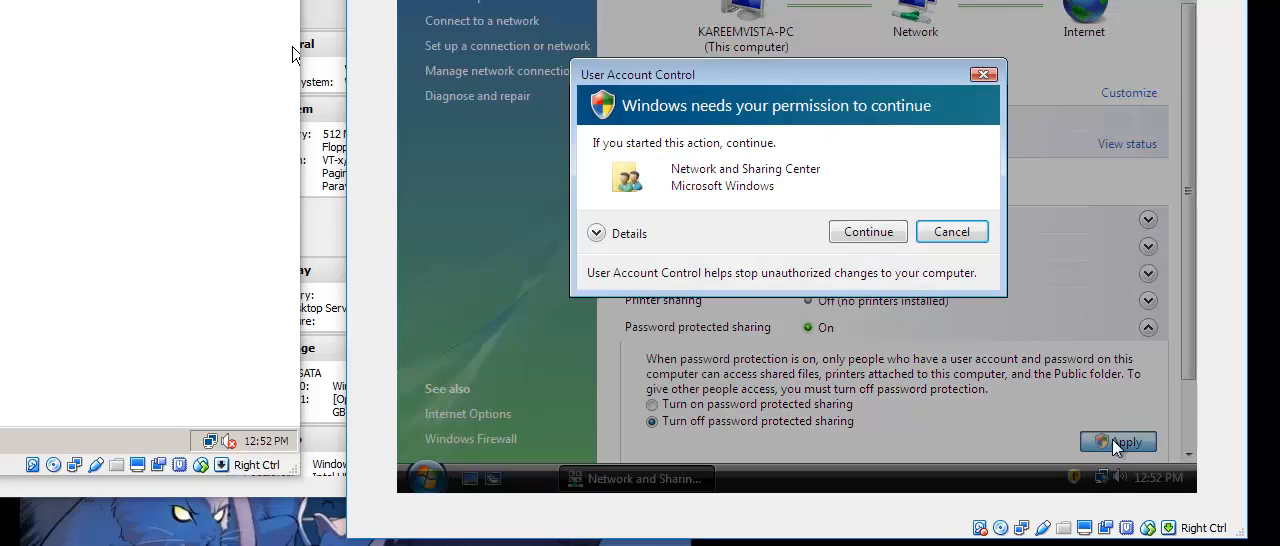
click(890, 234)
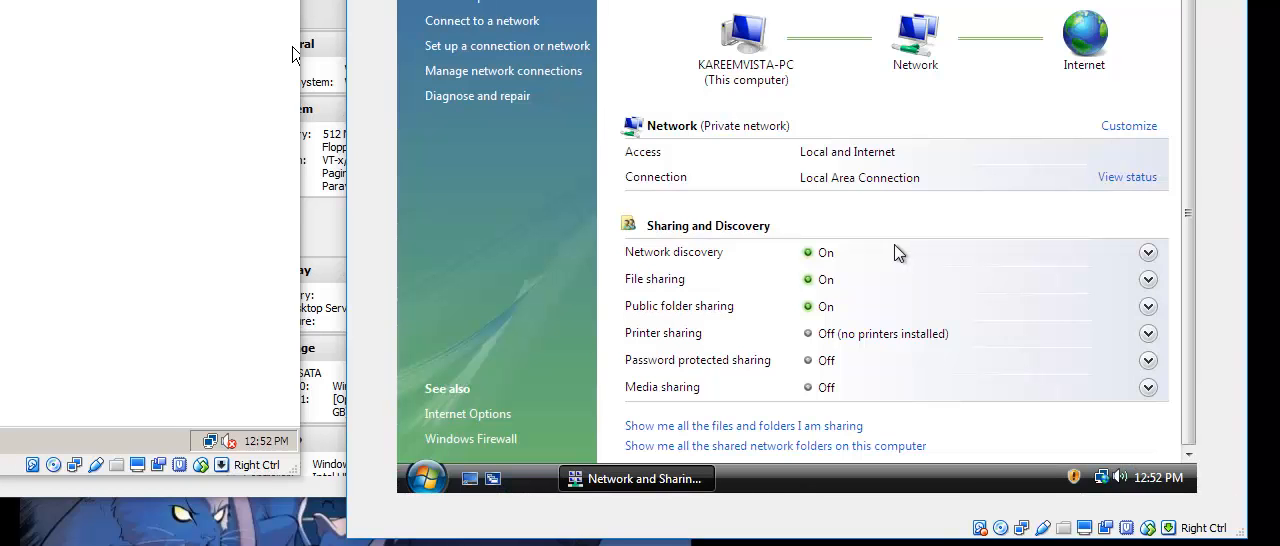
Examine the description of Vista's media sharing option and collapse the section again.
click(1148, 387)
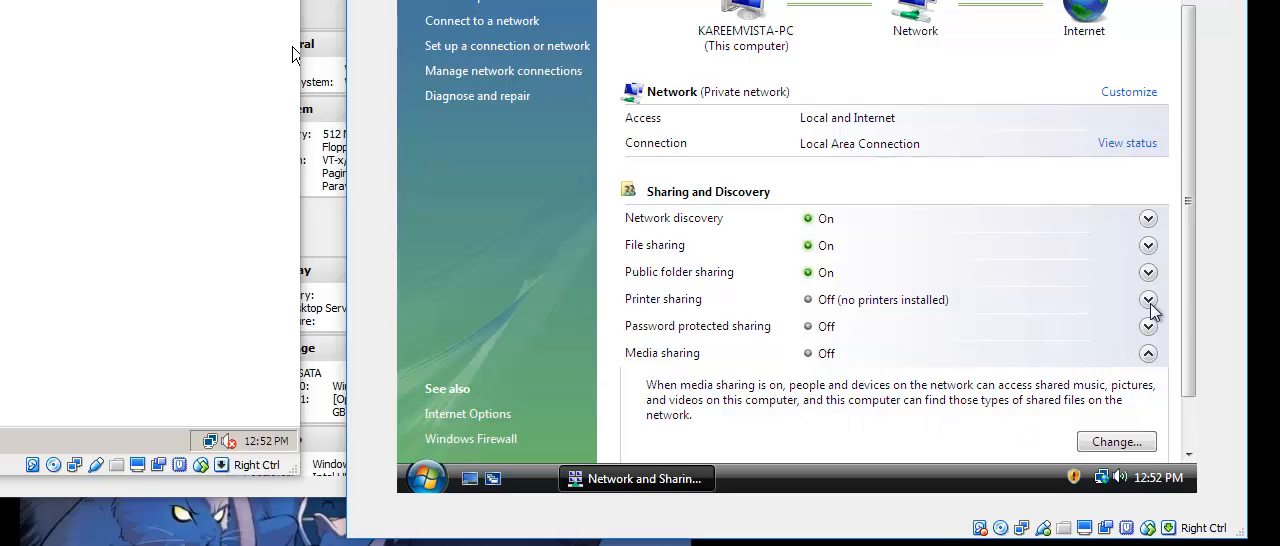
scroll(1152, 312, down, 2)
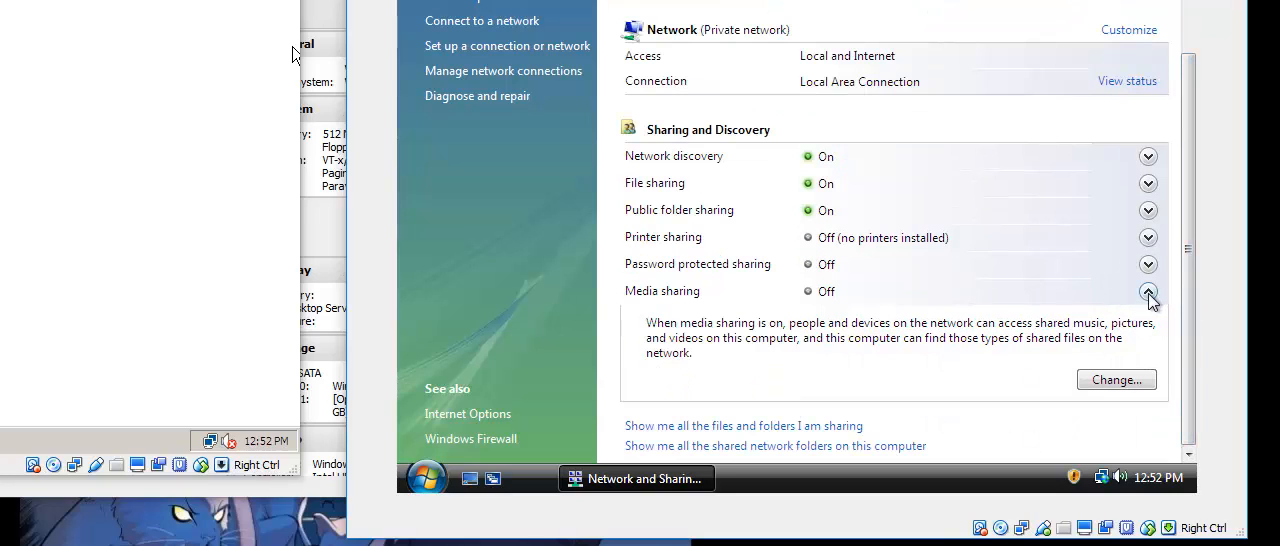
click(1150, 292)
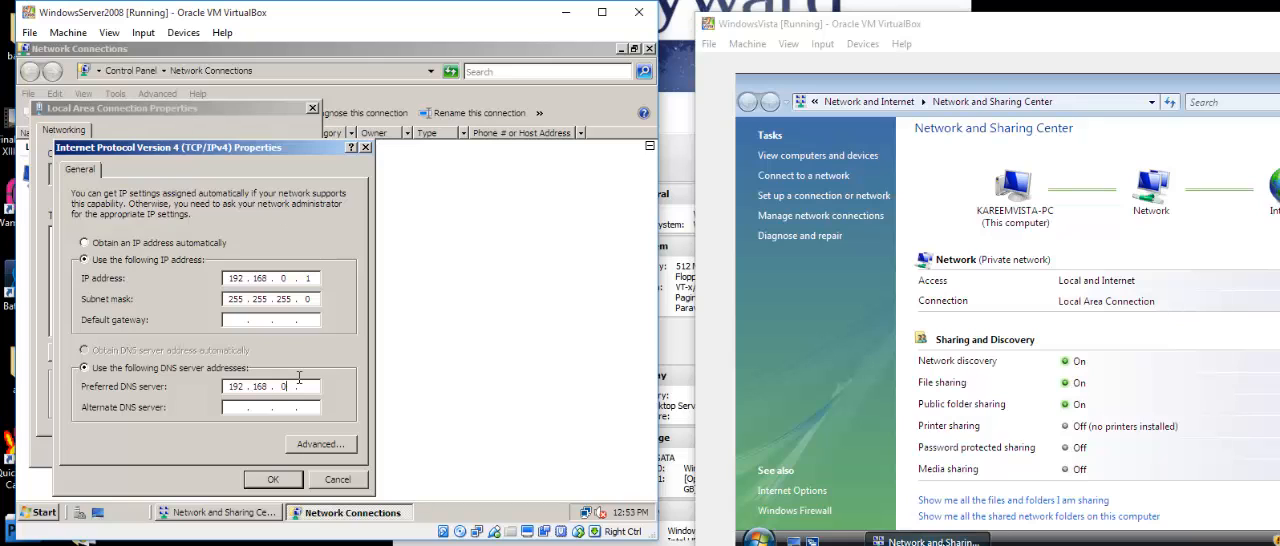
Accept the server's IPv4 settings and close its Local Area Connection properties.
click(274, 481)
click(231, 448)
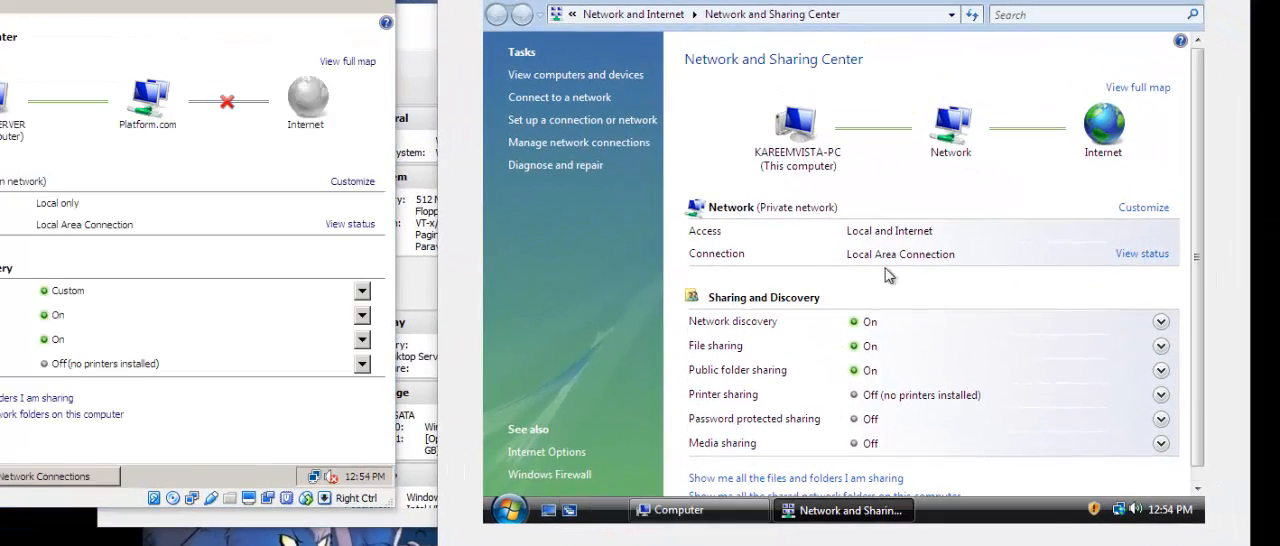
Open the Vista machine's Local Area Connection properties, granting permission, and disable Internet Protocol Version 6 for the connection.
click(595, 152)
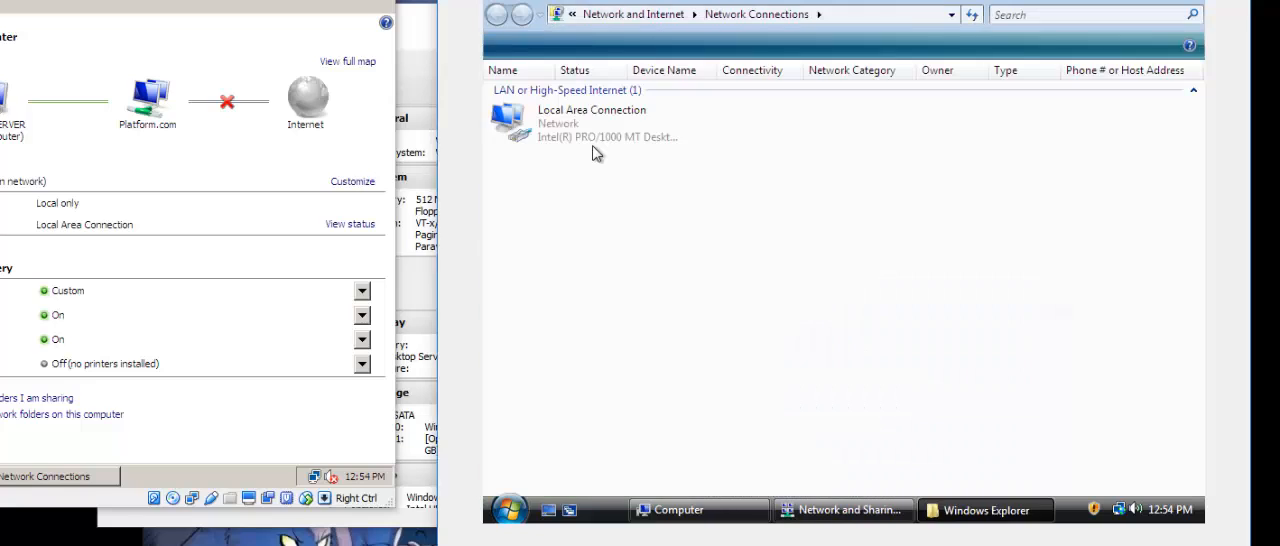
click(555, 132)
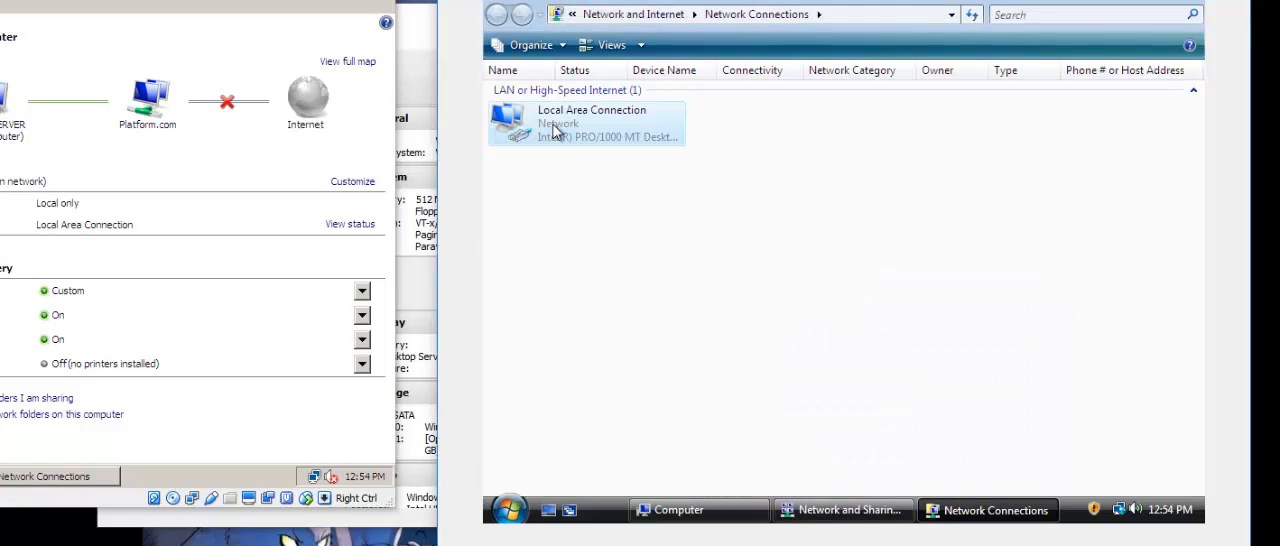
right_click(555, 132)
click(600, 297)
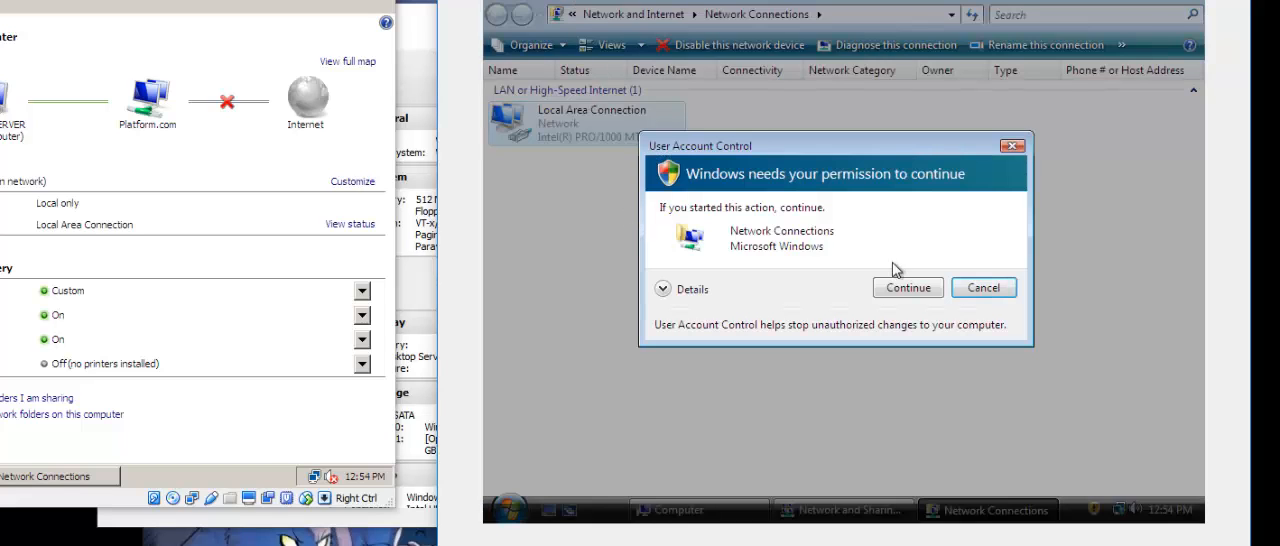
click(906, 288)
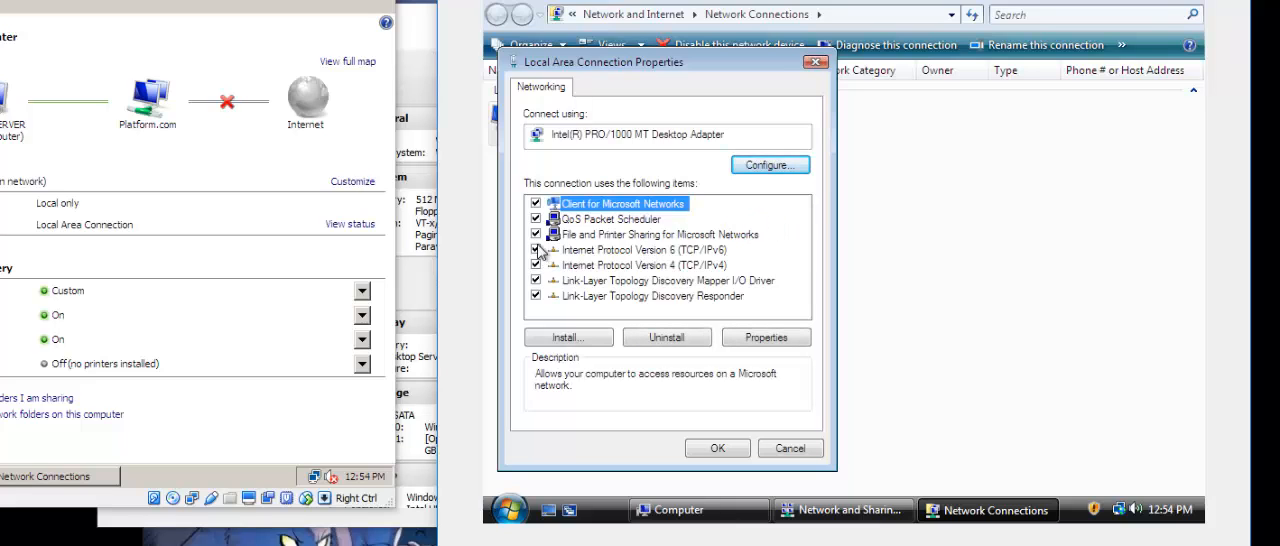
click(540, 250)
Assign Vista's Internet Protocol Version 4 the static IP address 192.168.0.2 with subnet mask 255.255.255.0.
click(625, 266)
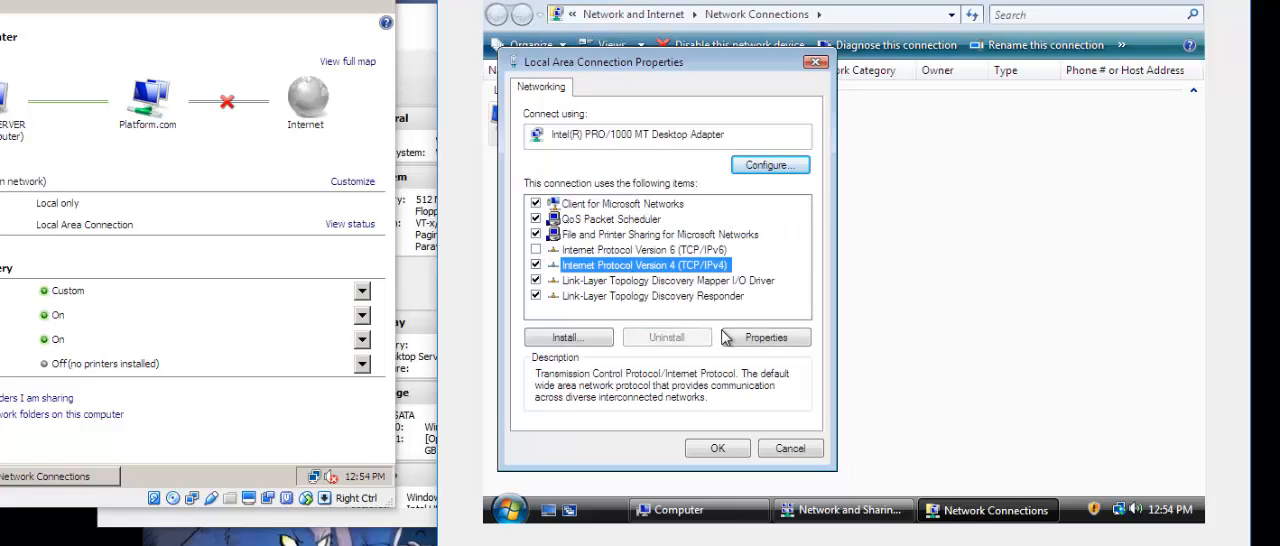
click(762, 340)
click(634, 221)
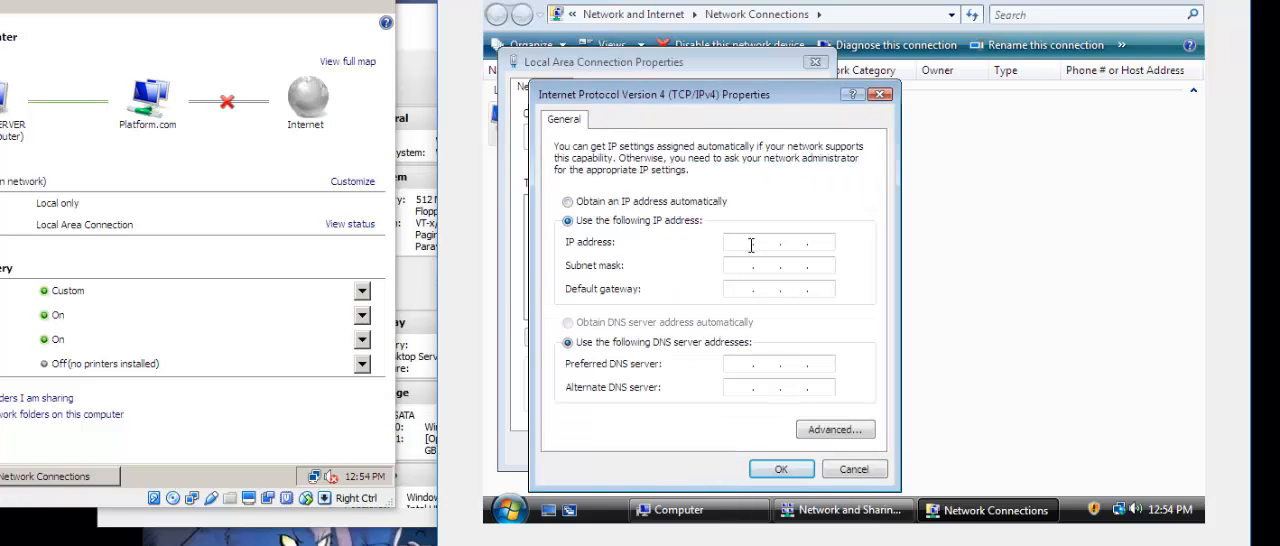
click(741, 247)
text(192 . 168 . 0 . 2)
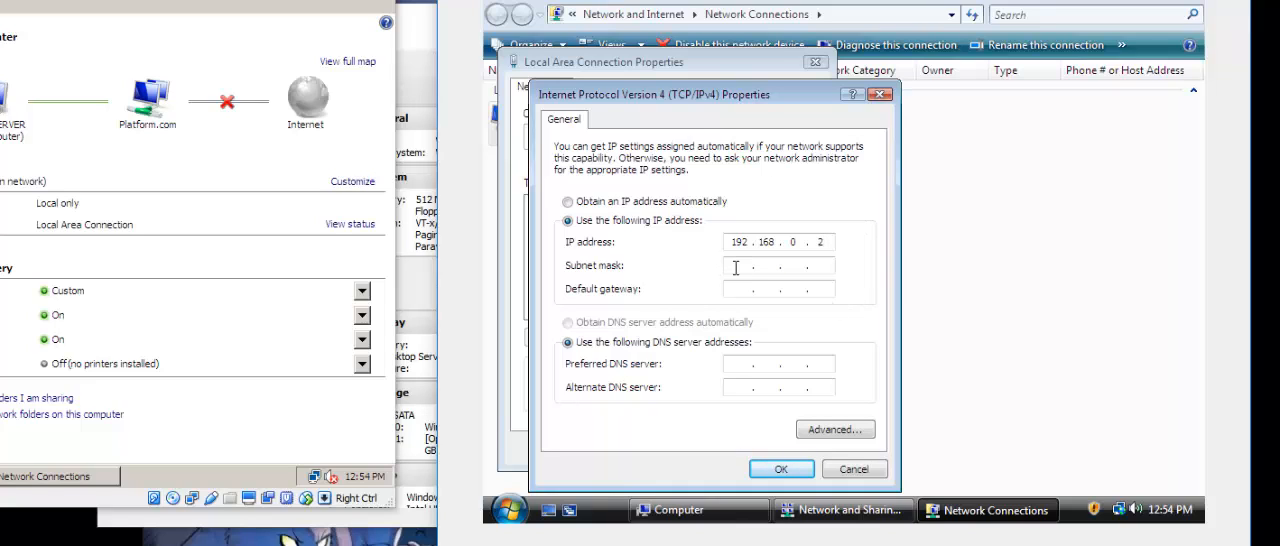
click(733, 265)
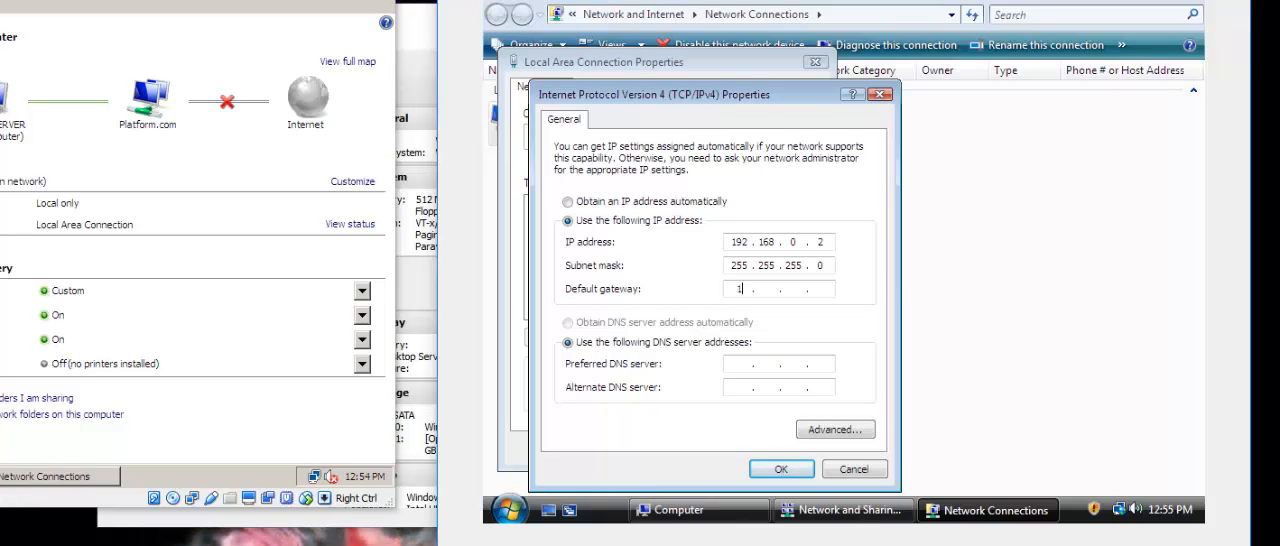
Set Vista's default gateway to 192.168.0.1 and enter a preferred DNS server address in the 192.168.0 range.
text(92 . 168 . 0 . 1)
click(748, 363)
text(192 . 168 . )
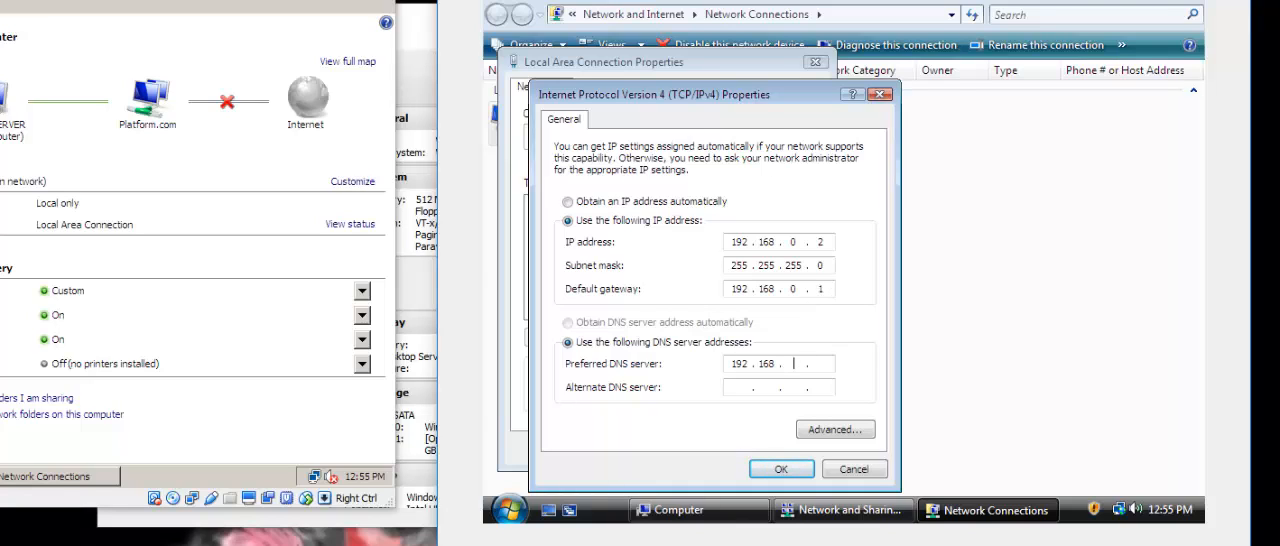
text(0 .)
Apply Vista's IPv4 settings and close the connection properties, Network Connections and Network and Sharing Center windows.
click(781, 469)
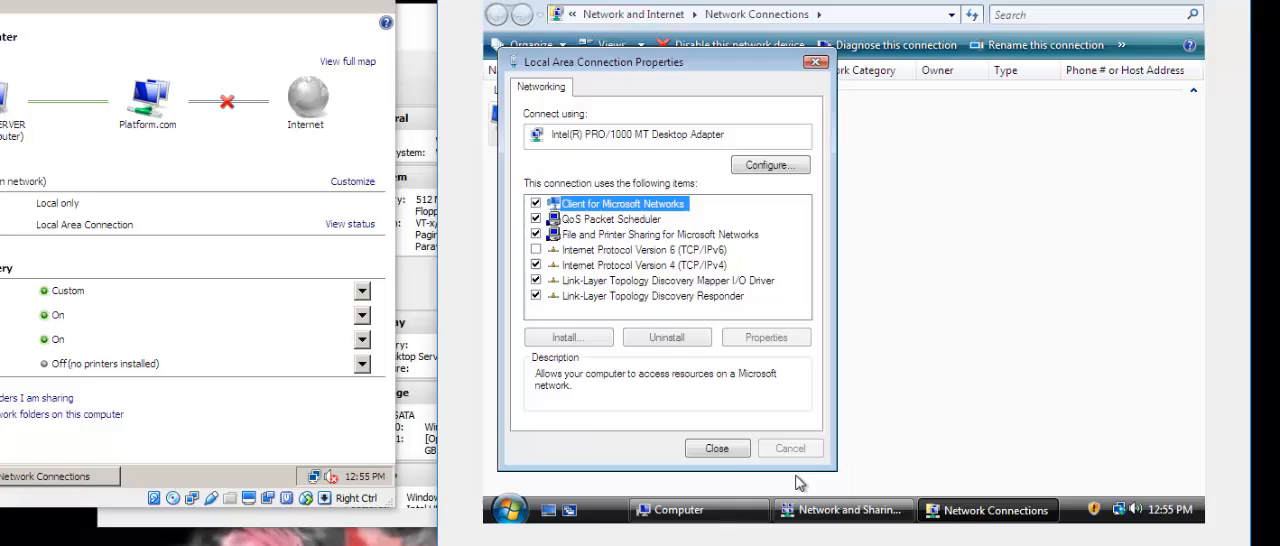
click(725, 445)
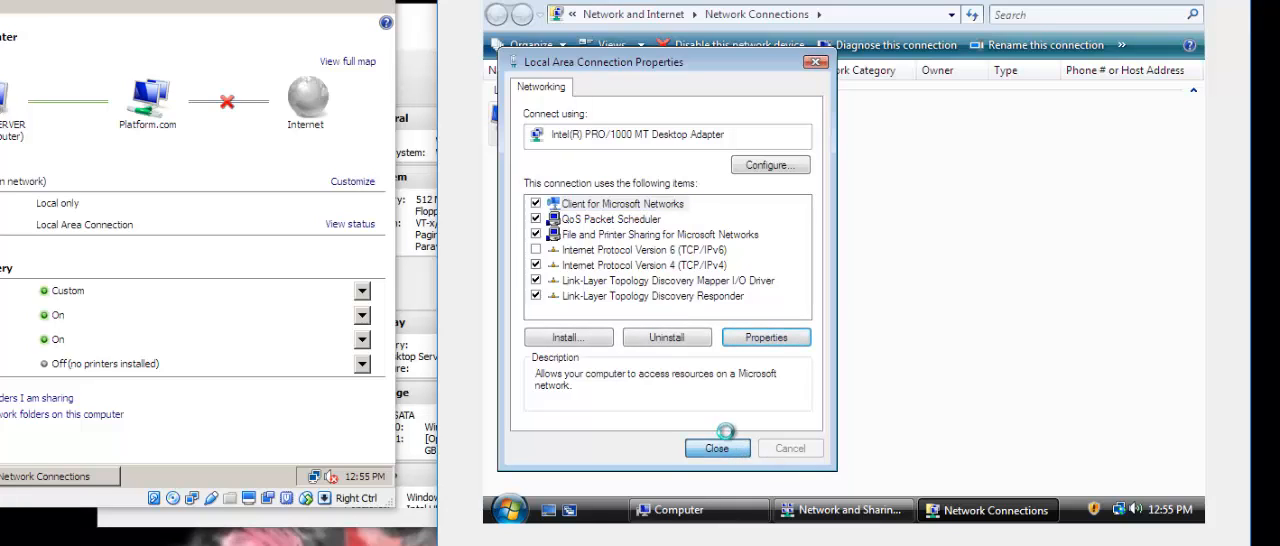
click(1195, 5)
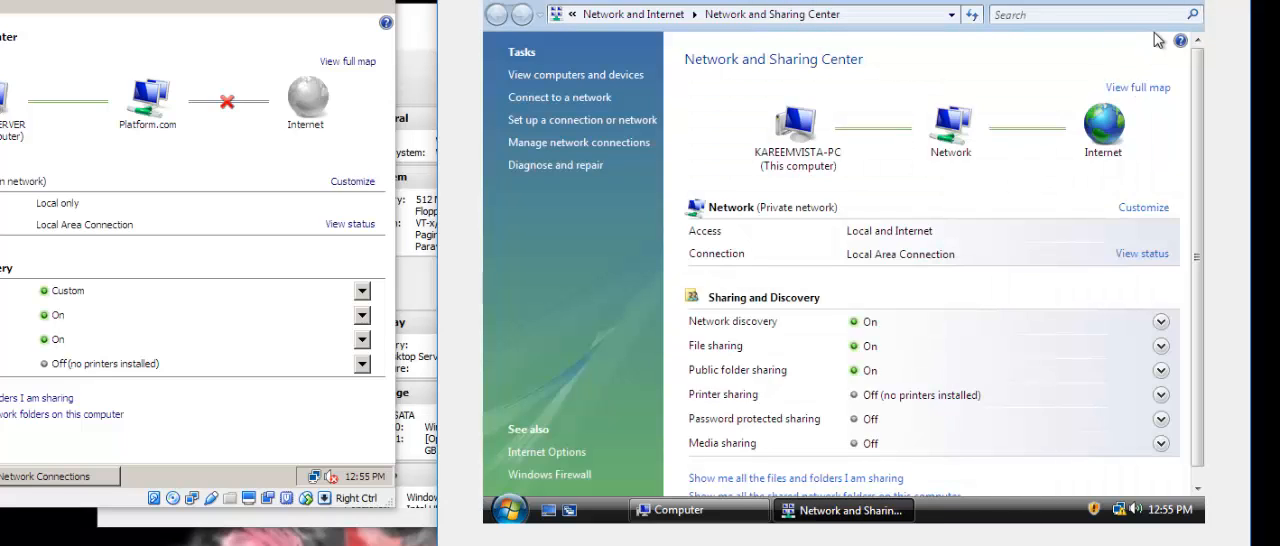
click(1192, 6)
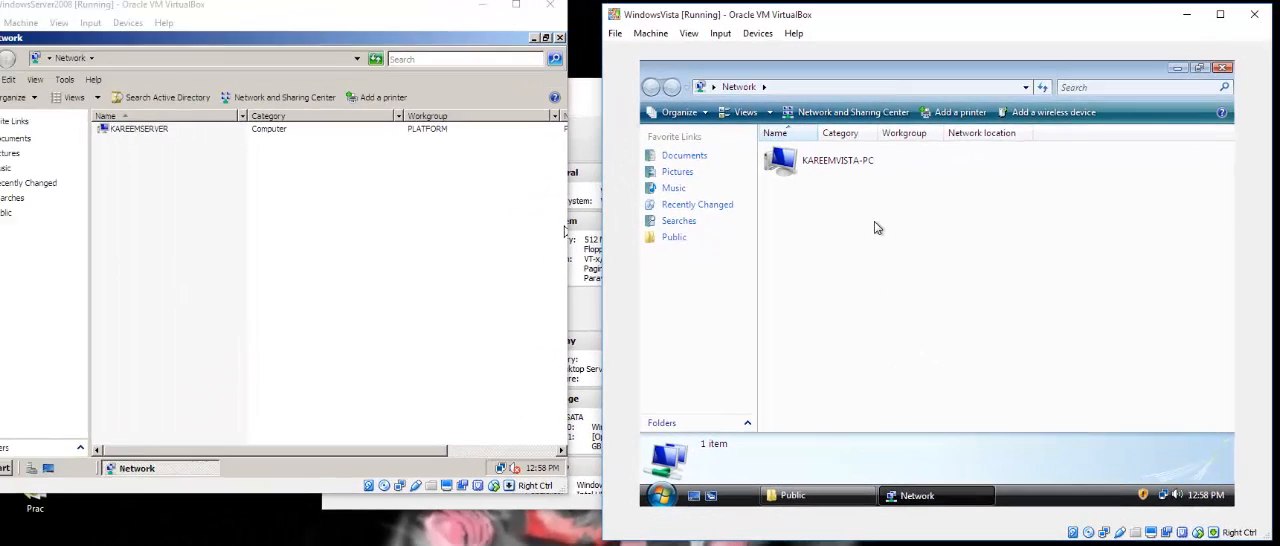
Check the server's Network window and refresh the list of computers in Vista's Network window.
click(176, 202)
click(914, 224)
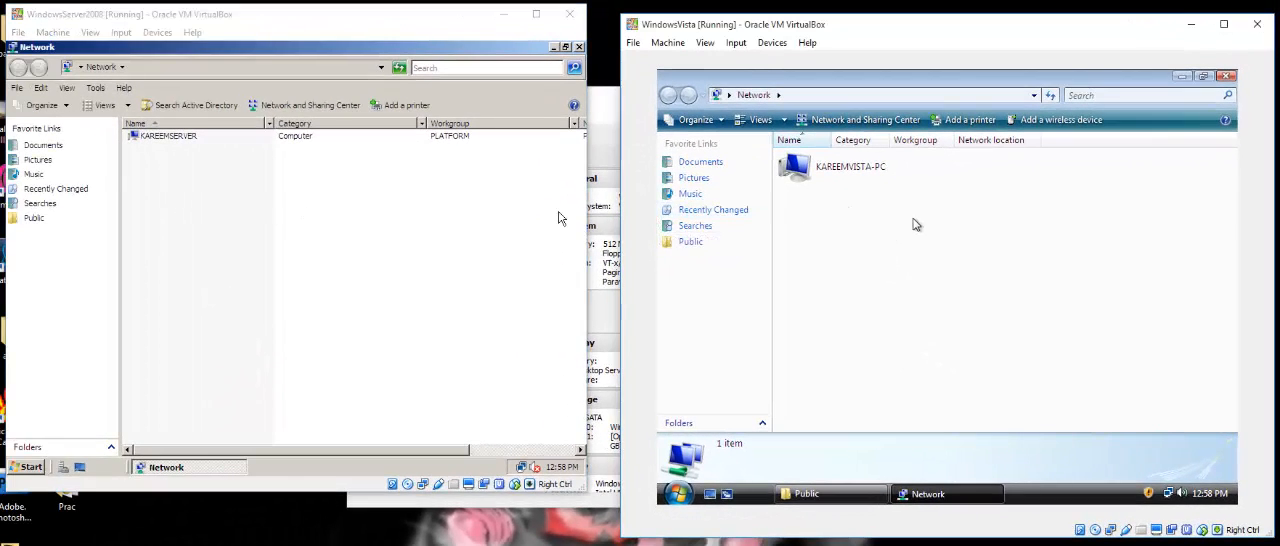
key(F5)
In the WindowsVista virtual machine's network settings, attach Adapter 1 to Host-only Adapter and save.
click(772, 43)
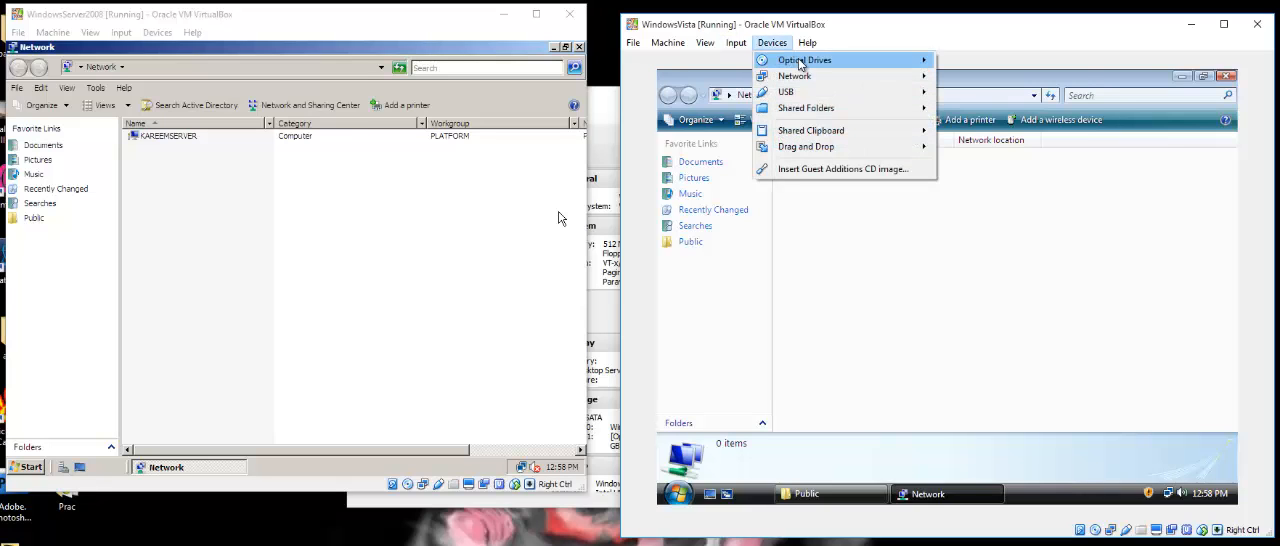
mouse_move(830, 78)
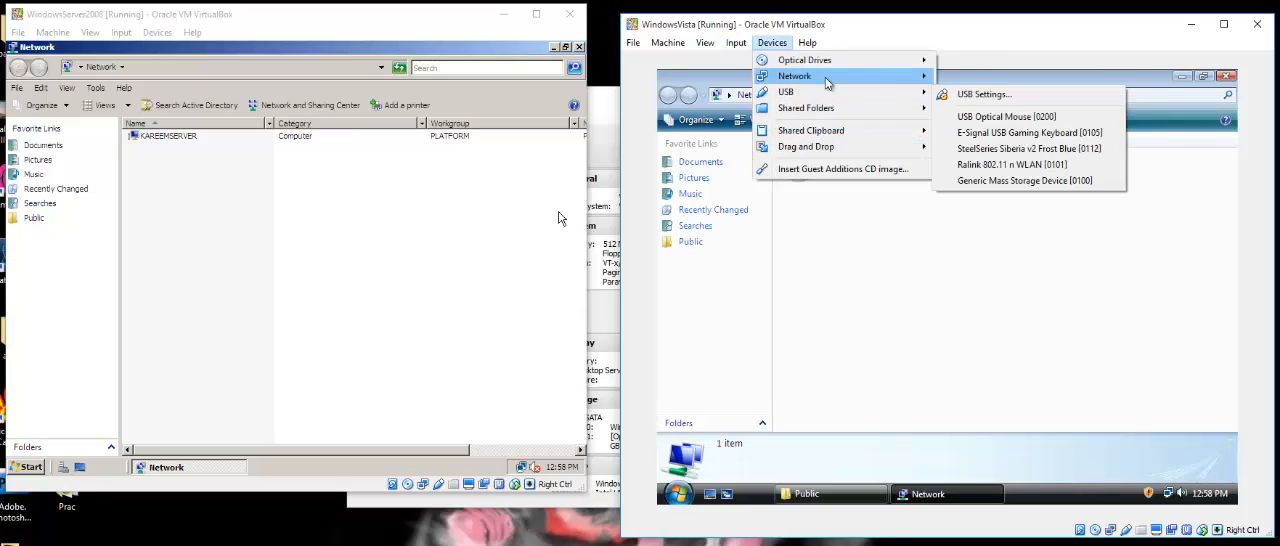
click(990, 78)
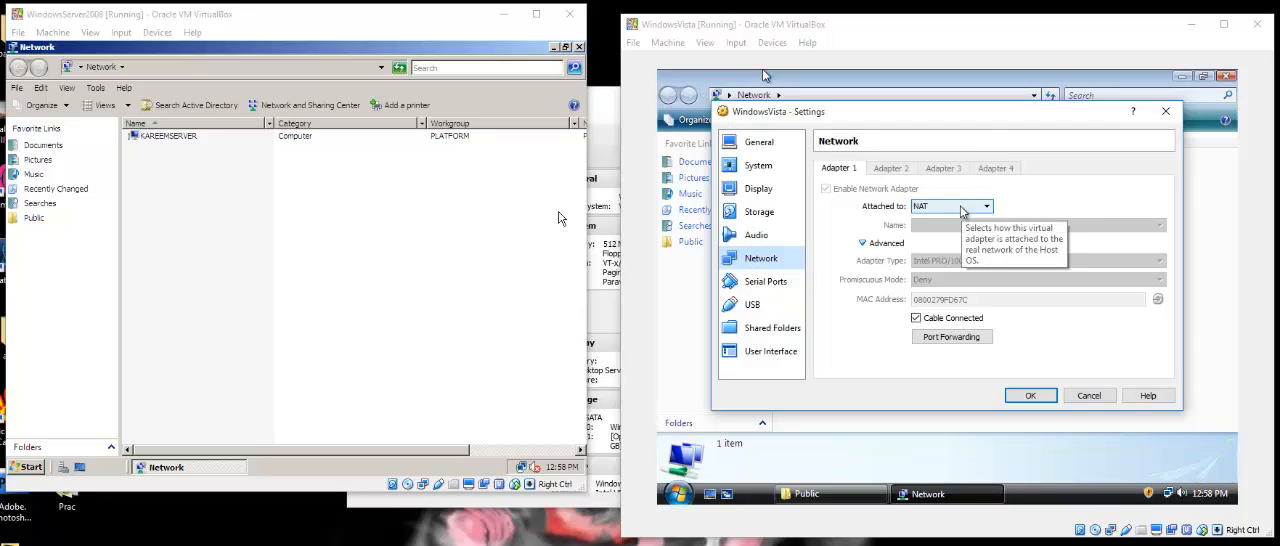
click(961, 210)
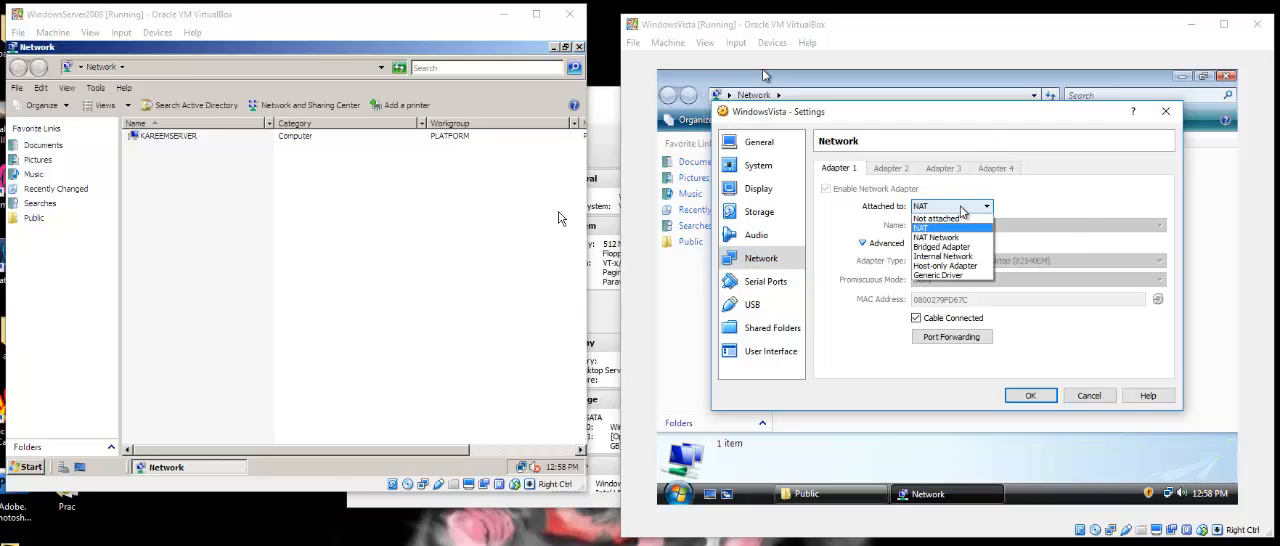
click(957, 267)
click(1031, 397)
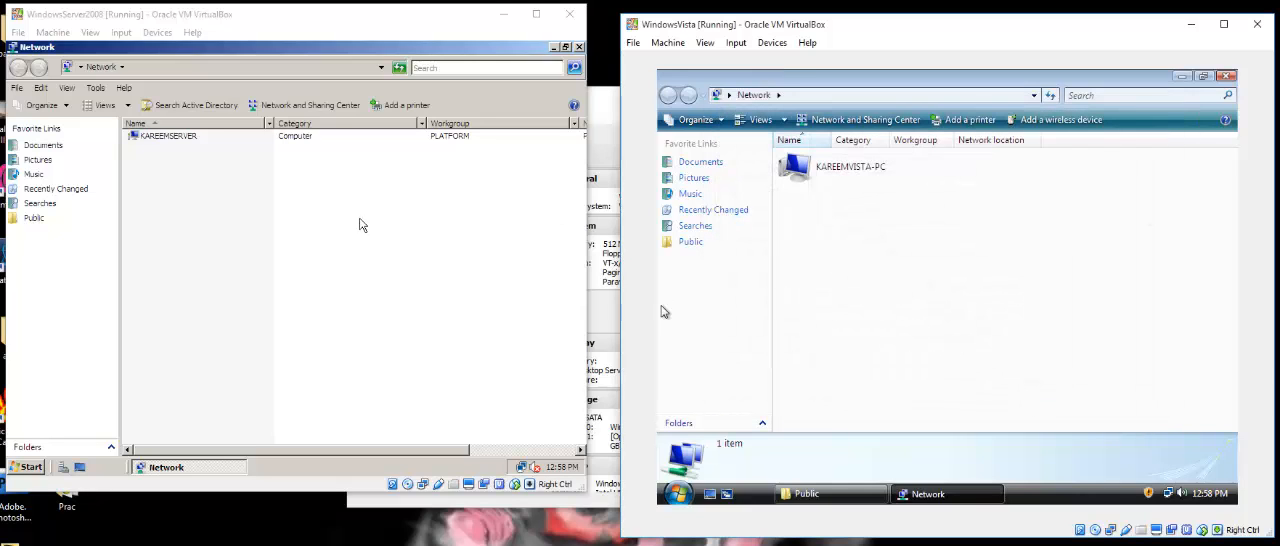
In the WindowsServer2008 virtual machine's network settings, attach Adapter 1 to Host-only Adapter and save.
click(318, 218)
click(121, 32)
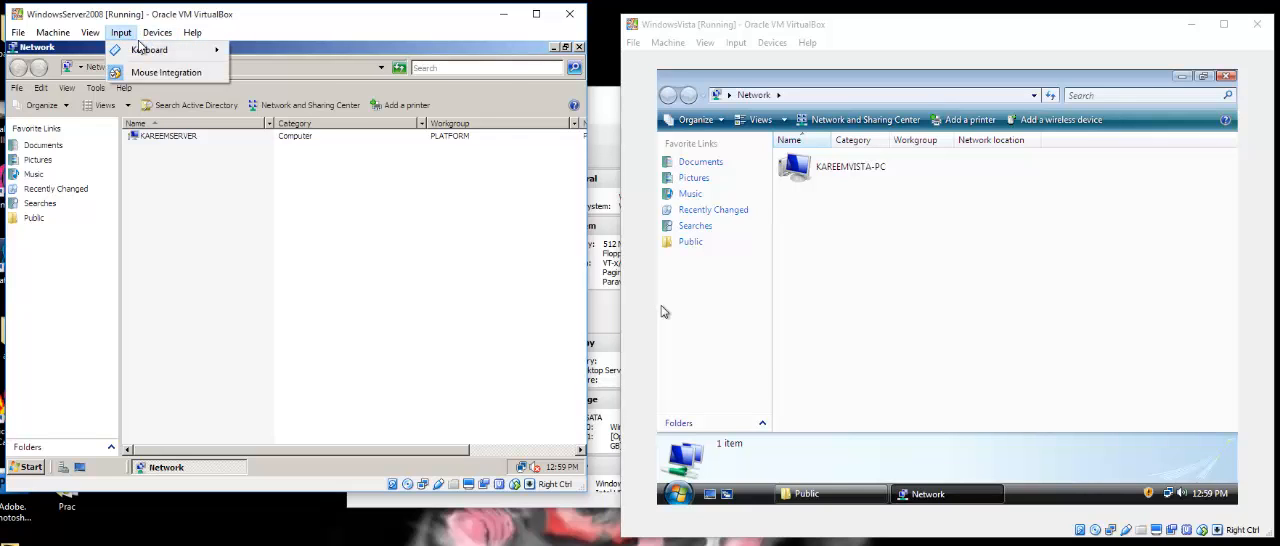
mouse_move(157, 32)
mouse_move(200, 85)
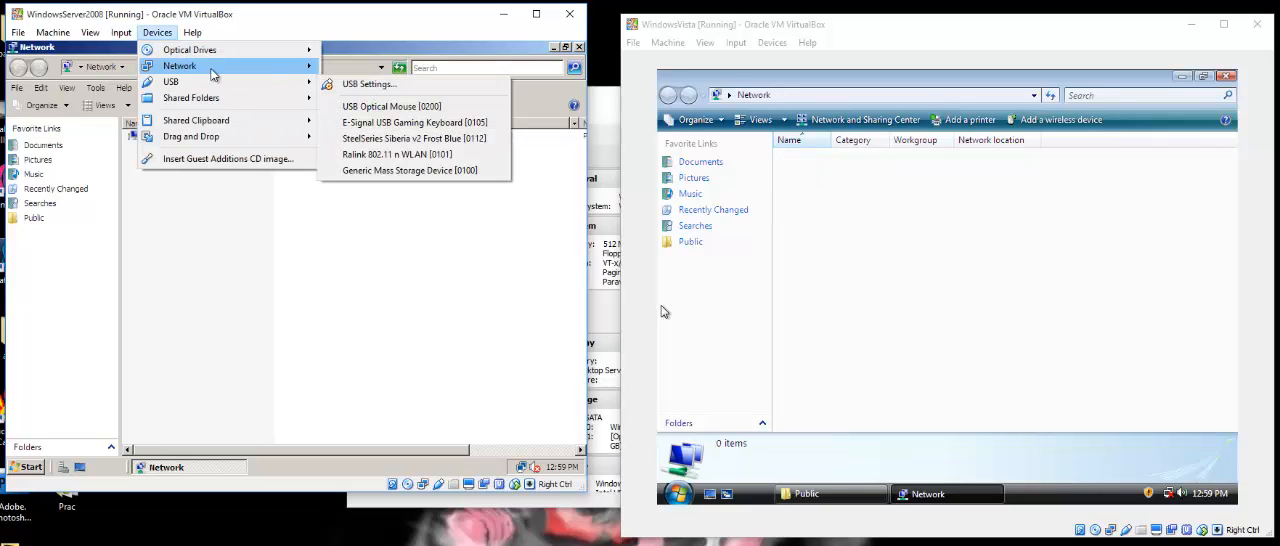
mouse_move(200, 66)
click(375, 68)
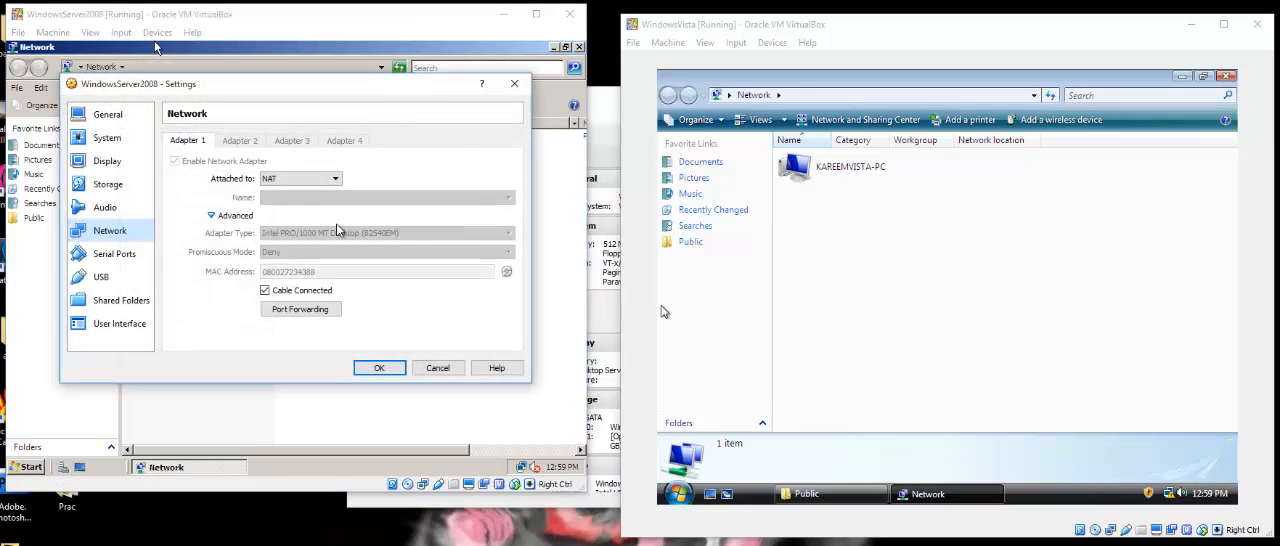
click(320, 179)
click(295, 238)
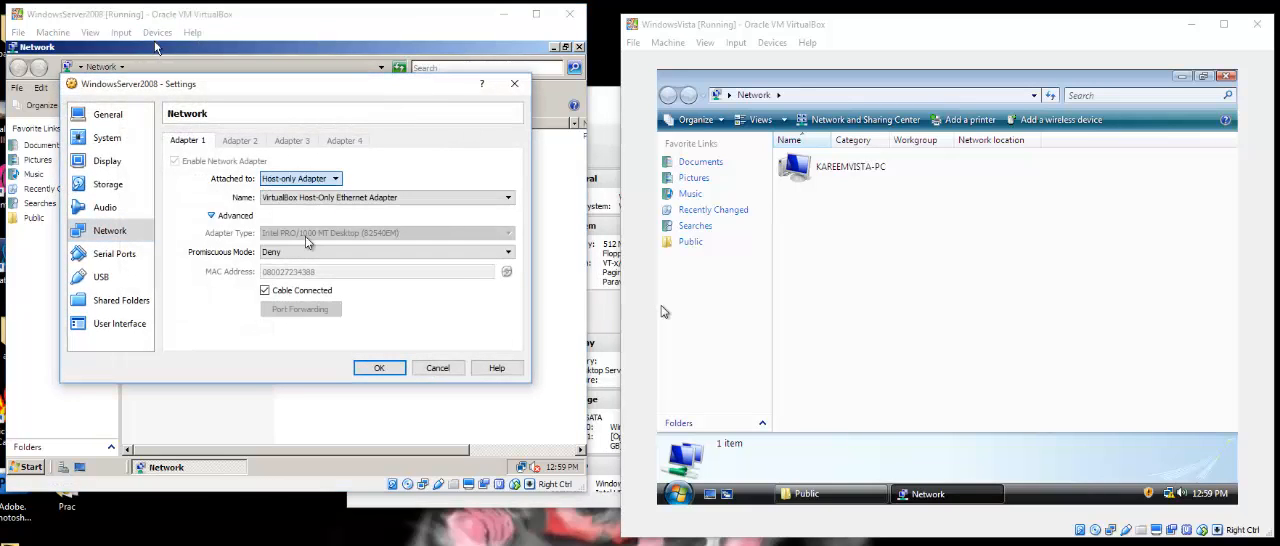
click(366, 366)
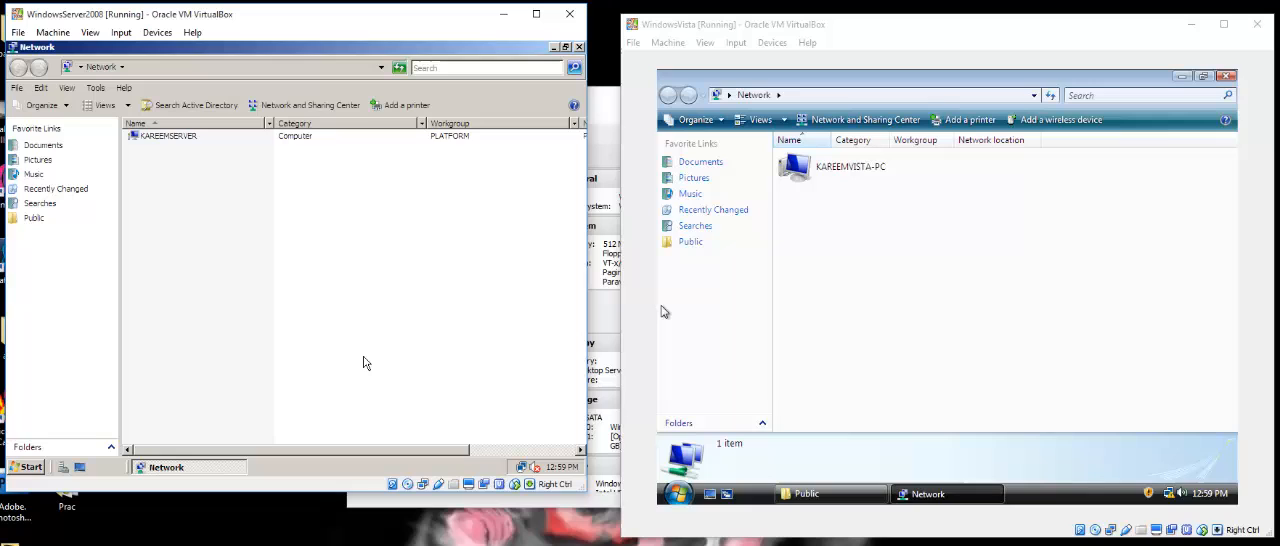
Refresh the Network windows on both the server and the Vista machine.
right_click(254, 208)
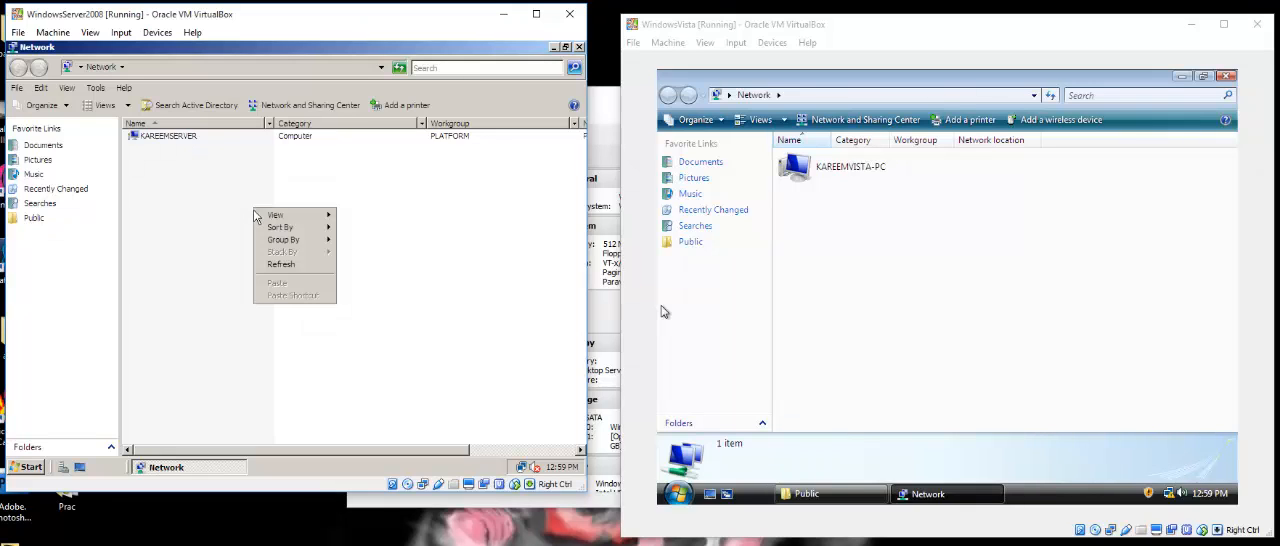
click(285, 265)
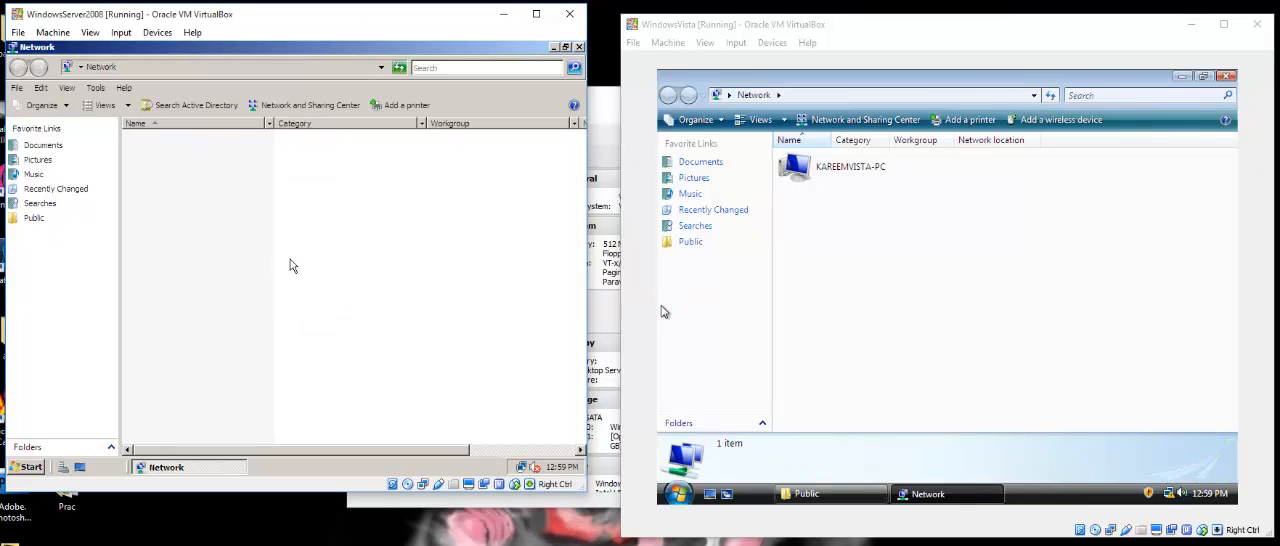
right_click(866, 224)
click(903, 297)
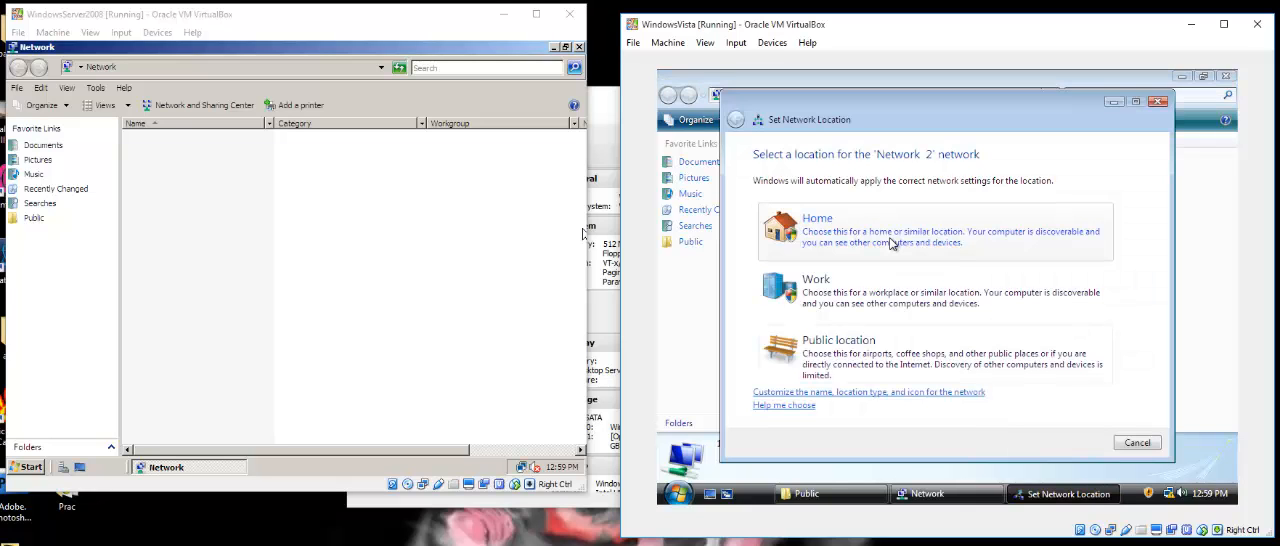
Set the location of Vista's Network 2 to Home, authorize the change and close the wizard.
click(878, 231)
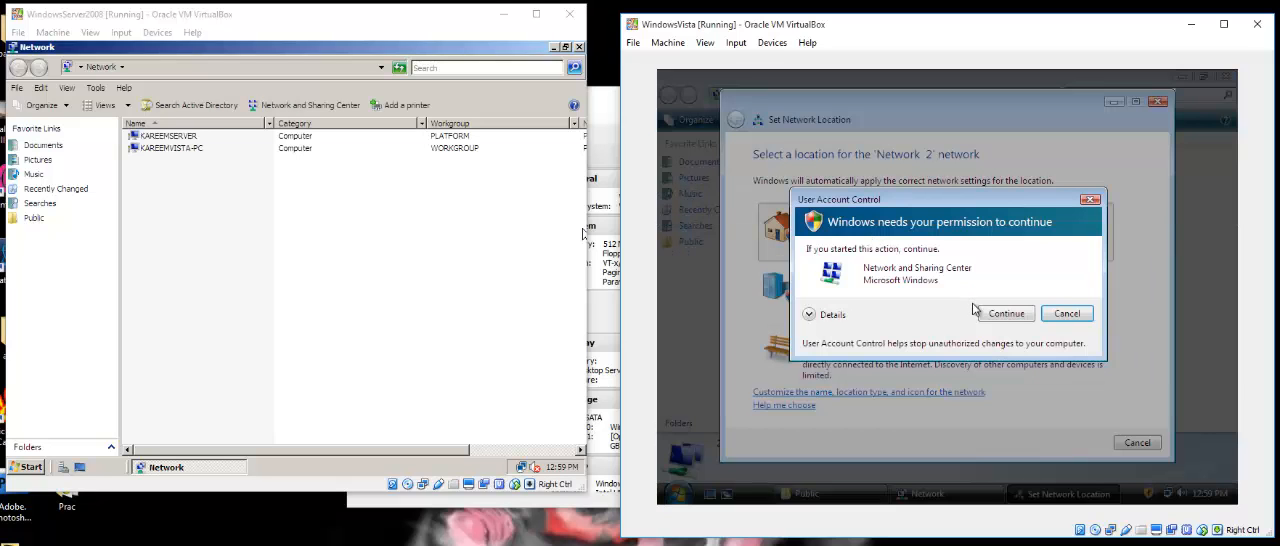
click(1006, 315)
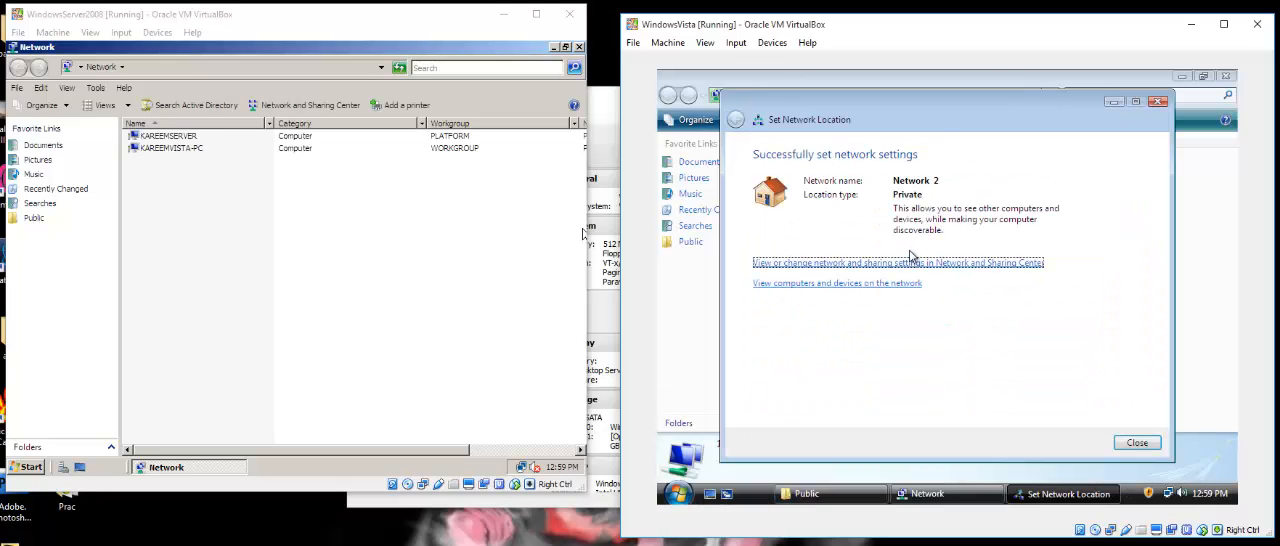
click(1137, 442)
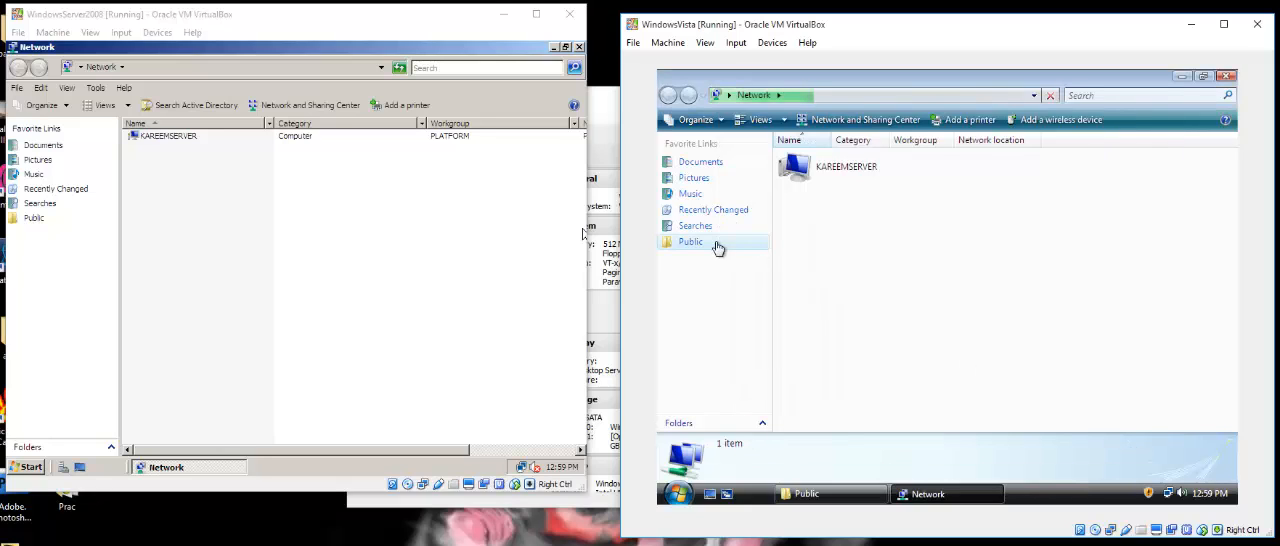
Compare the computers listed in the Network windows of the server and the Vista machine.
click(350, 214)
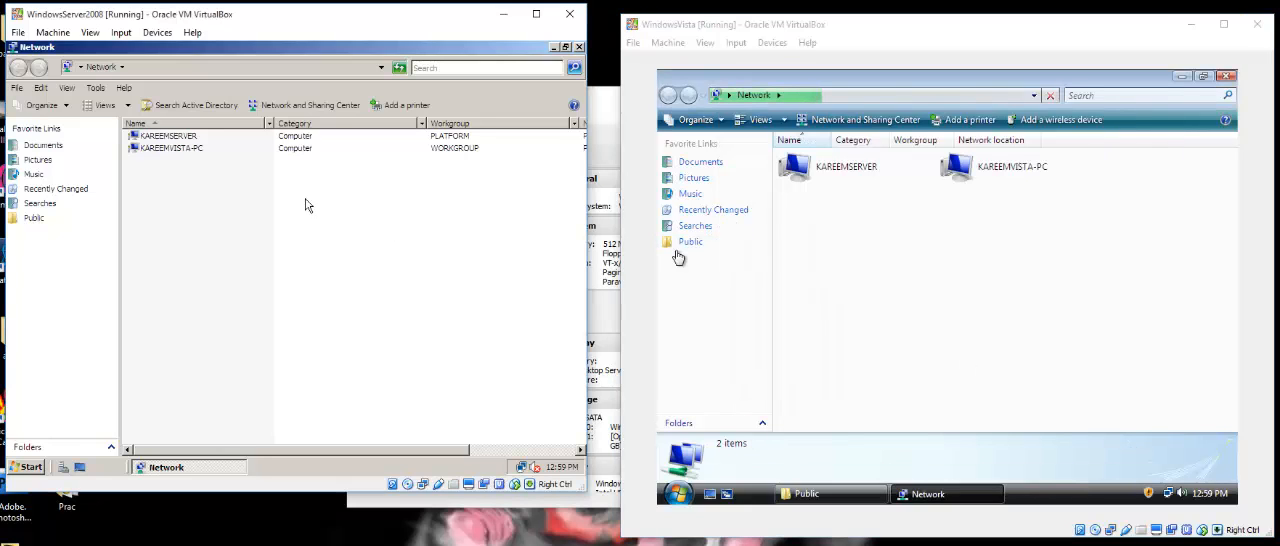
click(188, 150)
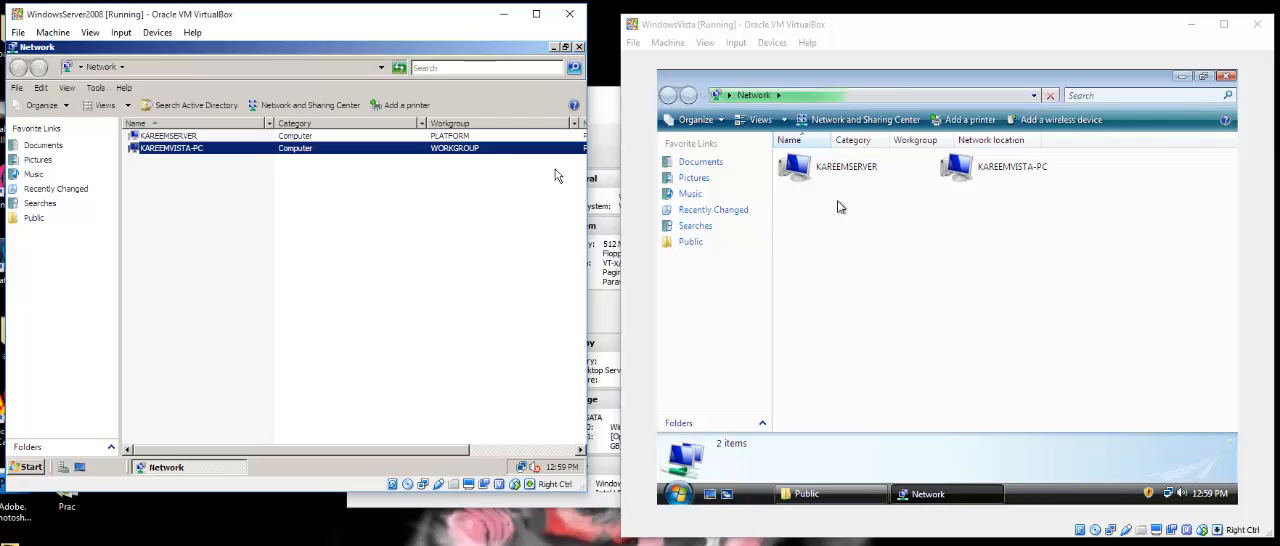
click(962, 178)
click(905, 182)
click(372, 168)
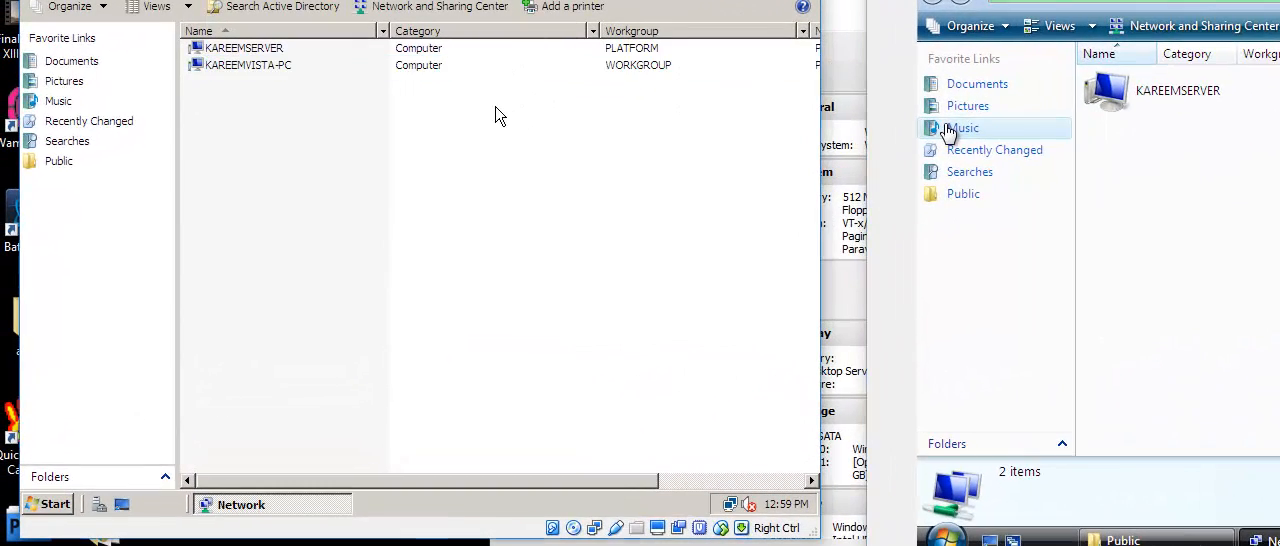
Start Command Prompt as administrator on the server and ping 192.168.0.2.
click(48, 504)
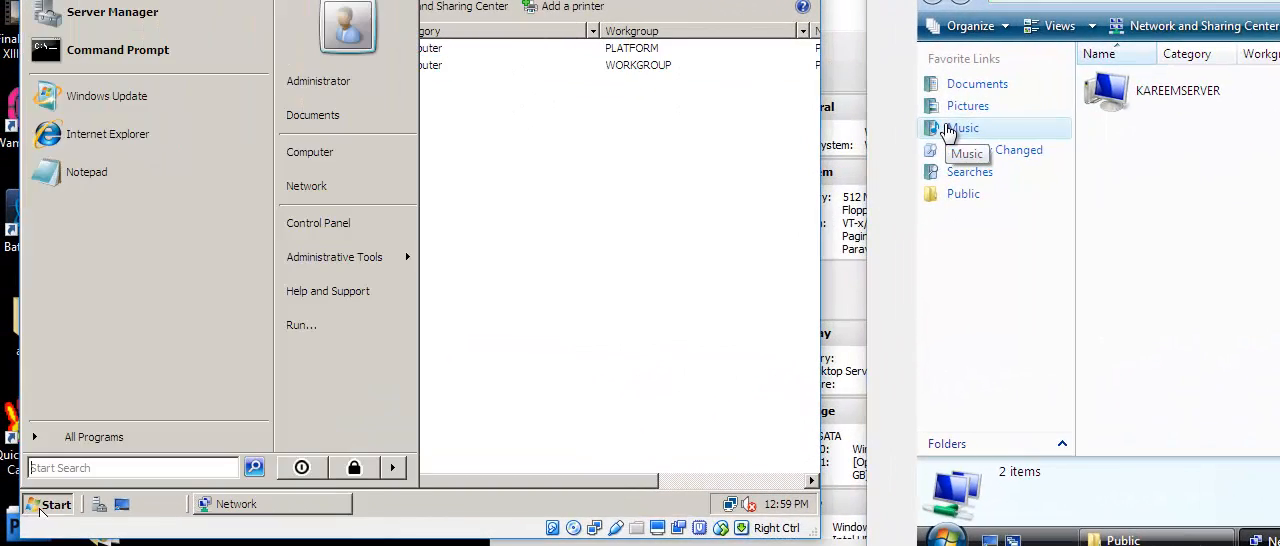
right_click(133, 57)
click(170, 102)
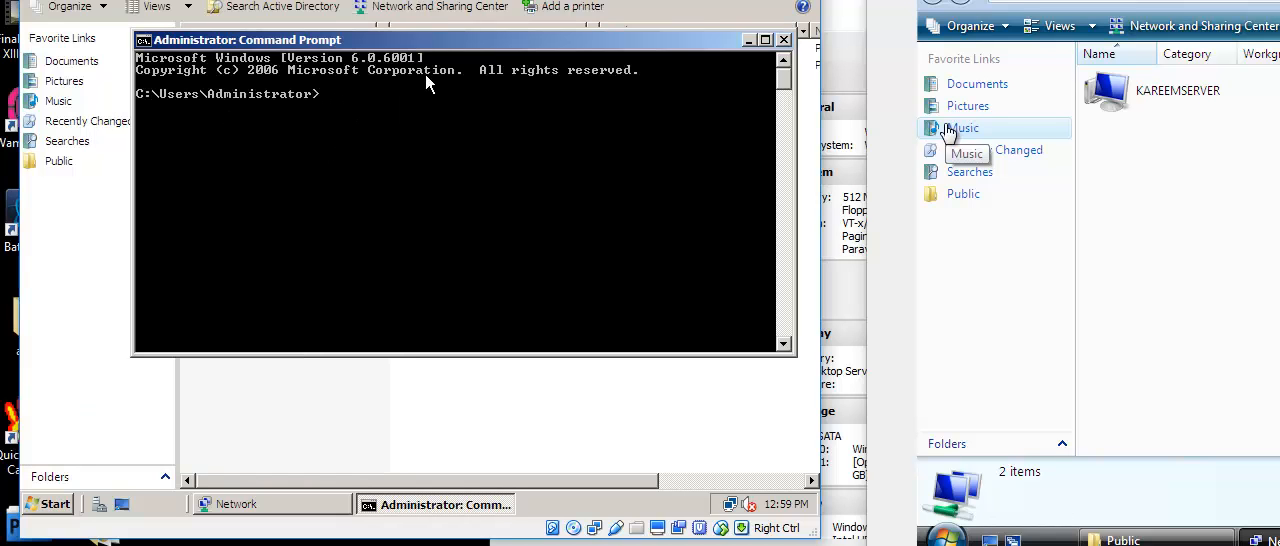
text(ping 192.168.0.2)
key(Return)
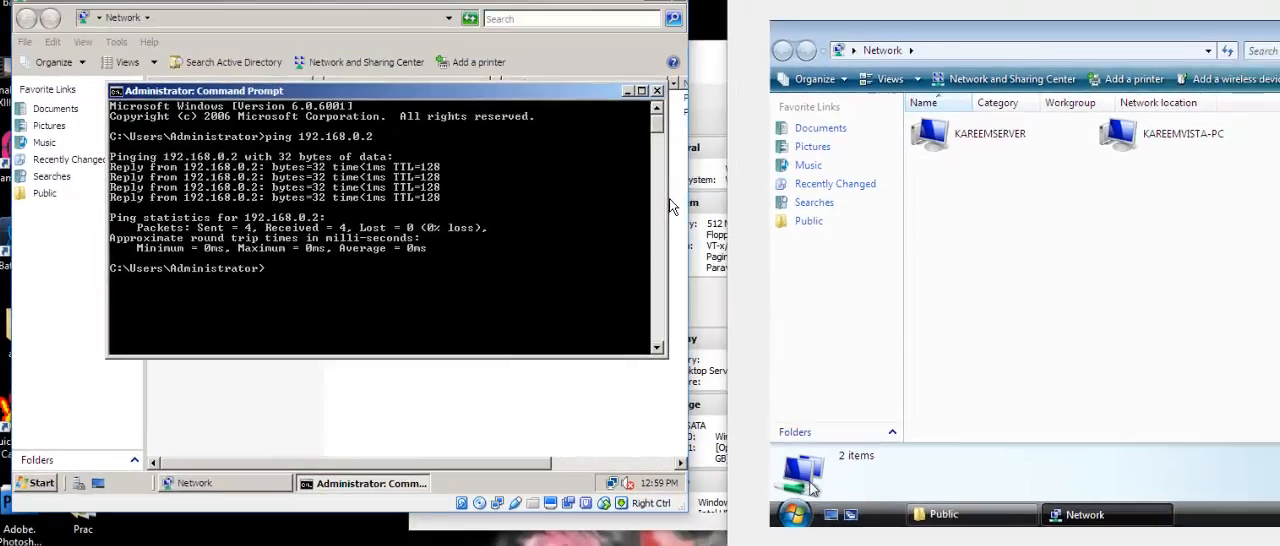
Start cmd as administrator on the Vista machine and ping 192.168.0.1.
click(796, 514)
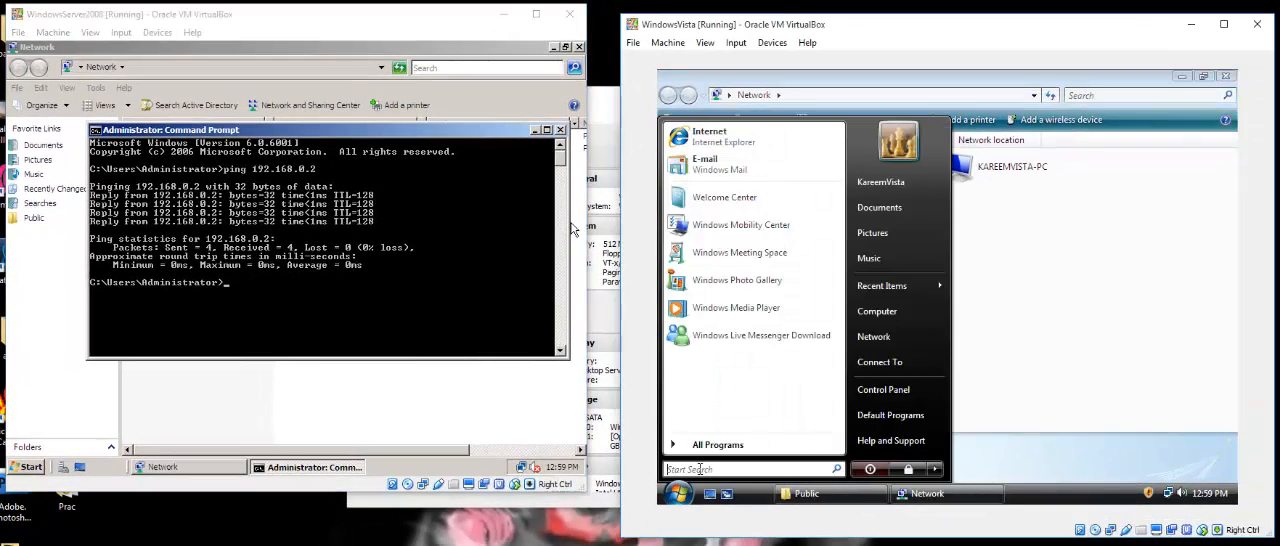
text(cmd)
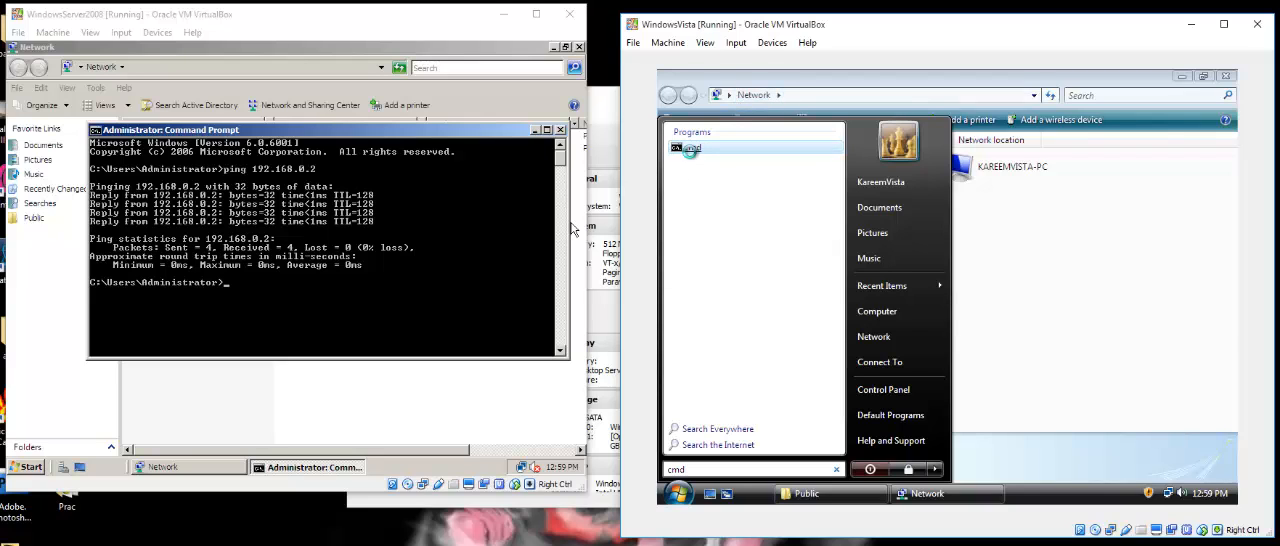
right_click(692, 150)
click(738, 180)
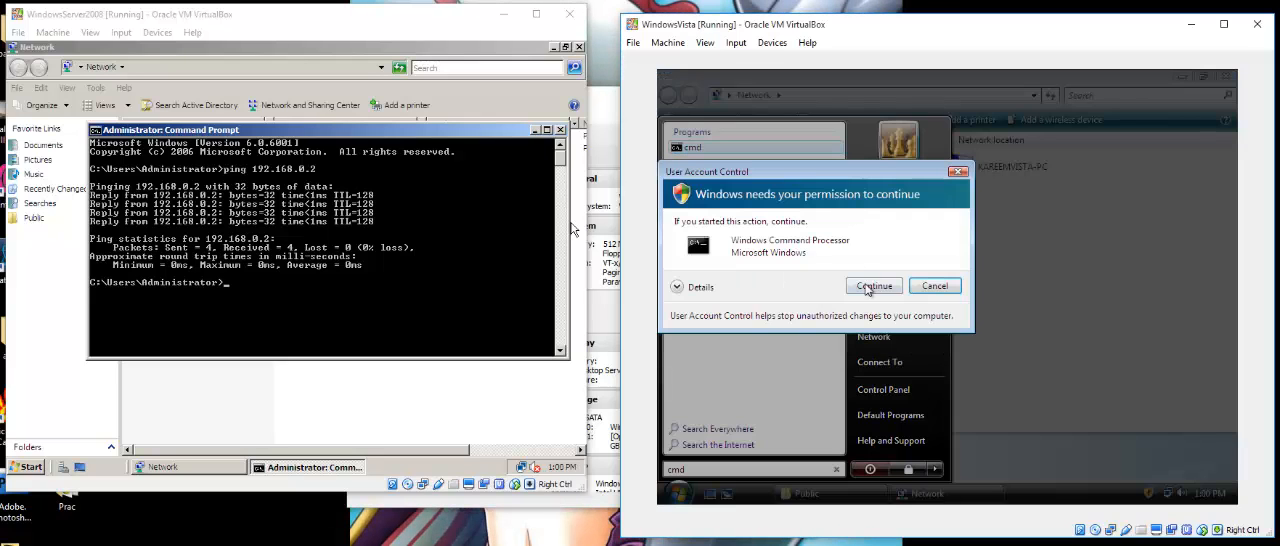
click(870, 287)
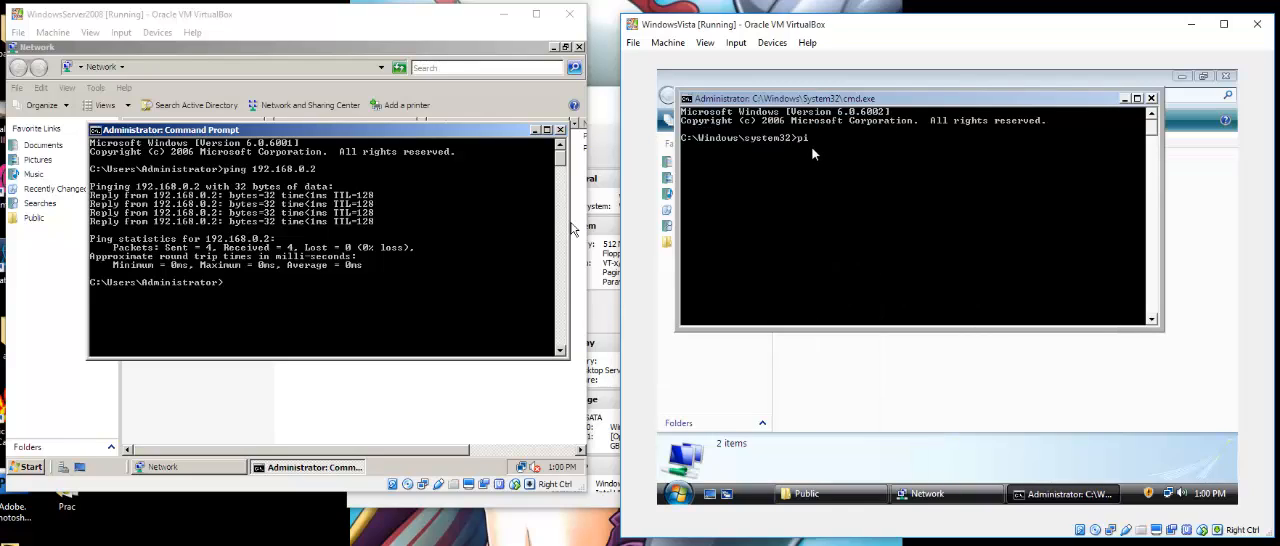
text(ping 192.168.0.1)
key(Return)
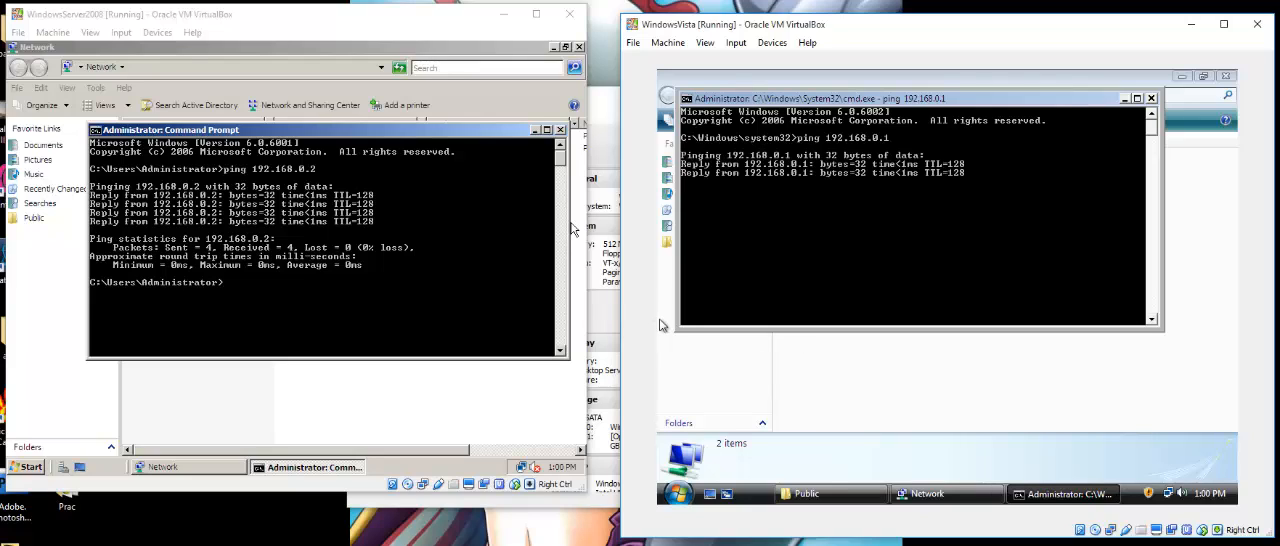
Close the command prompts and remaining folder windows on both the server and the Vista machine.
click(560, 130)
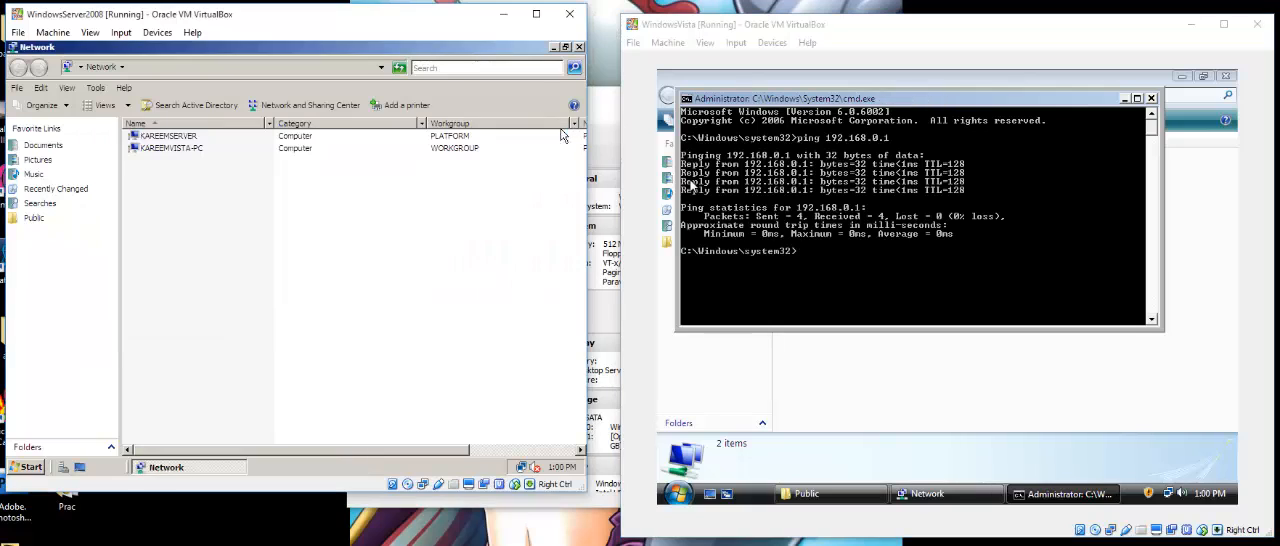
click(1151, 99)
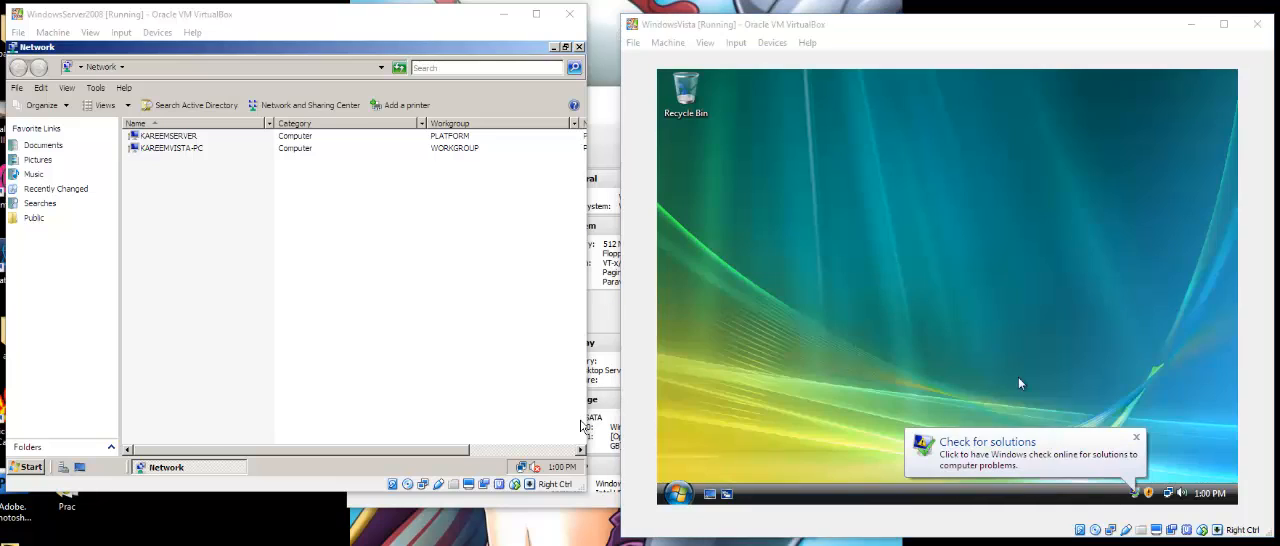
click(978, 310)
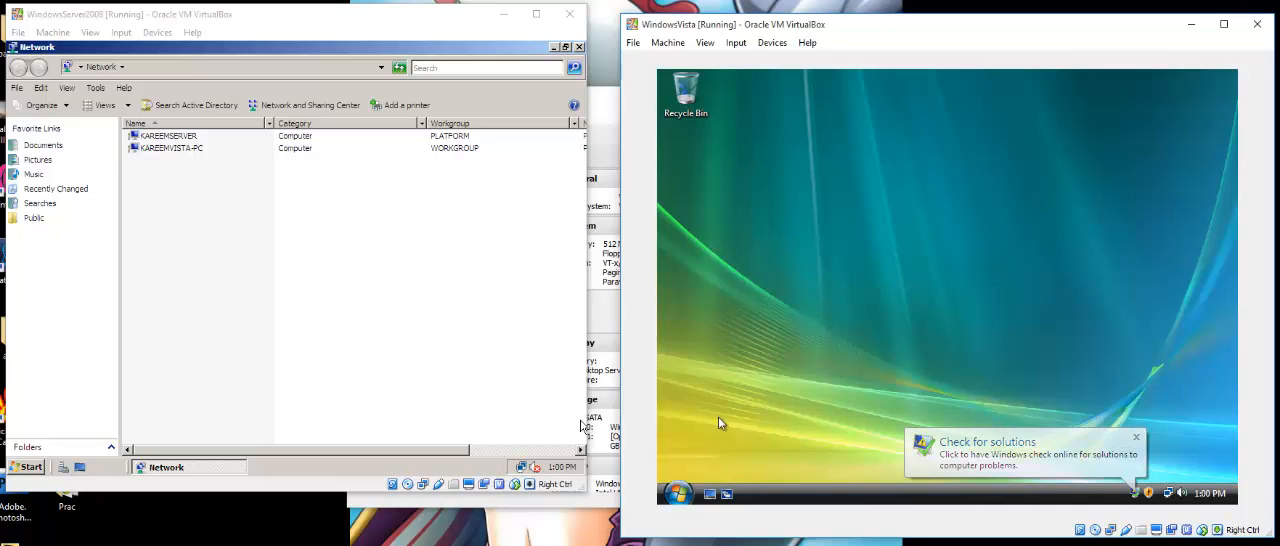
click(344, 288)
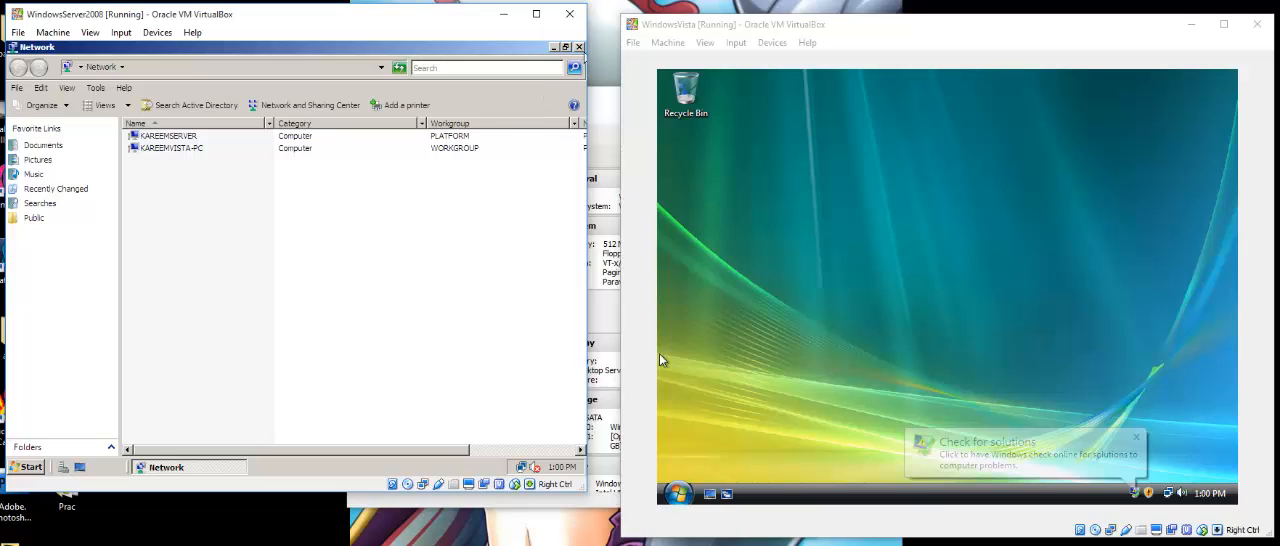
click(578, 48)
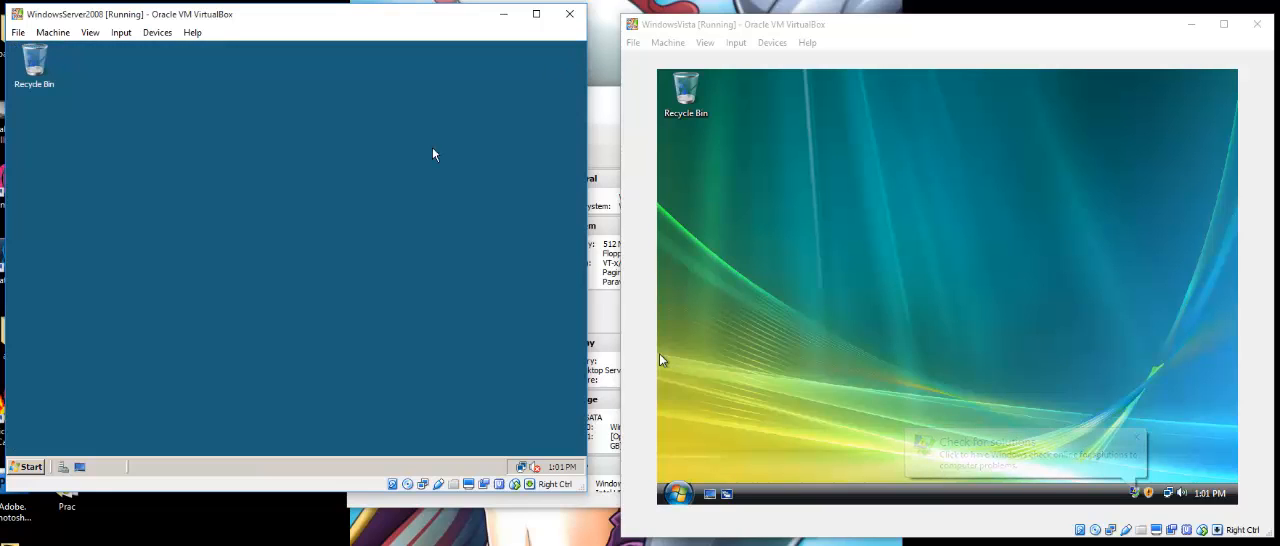
Open Server Manager on the server to check its domain name in the computer information.
click(27, 466)
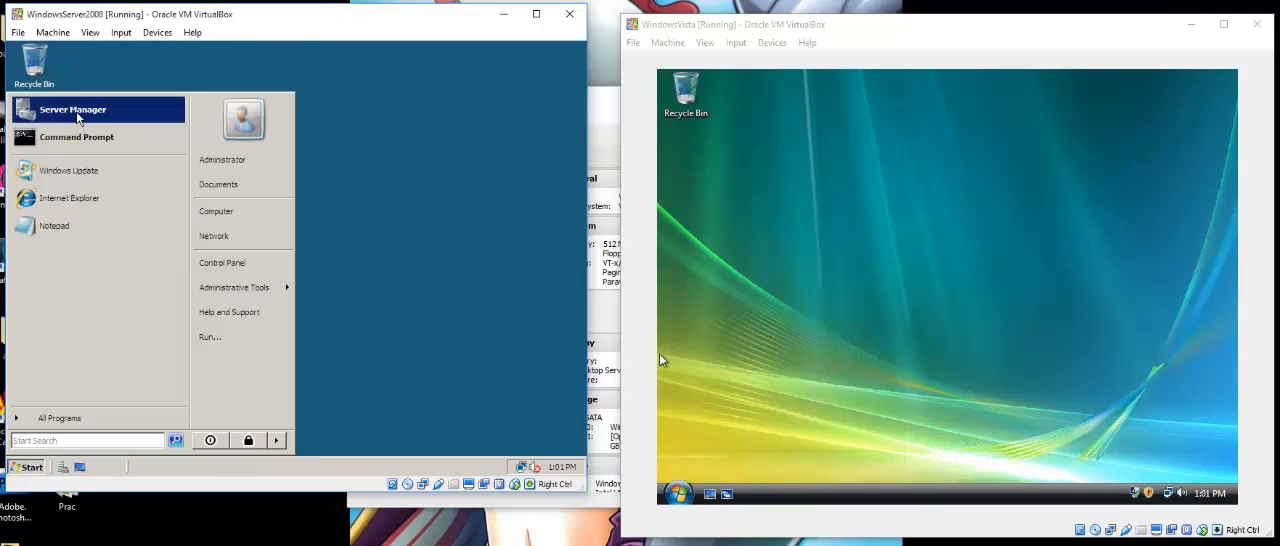
click(82, 112)
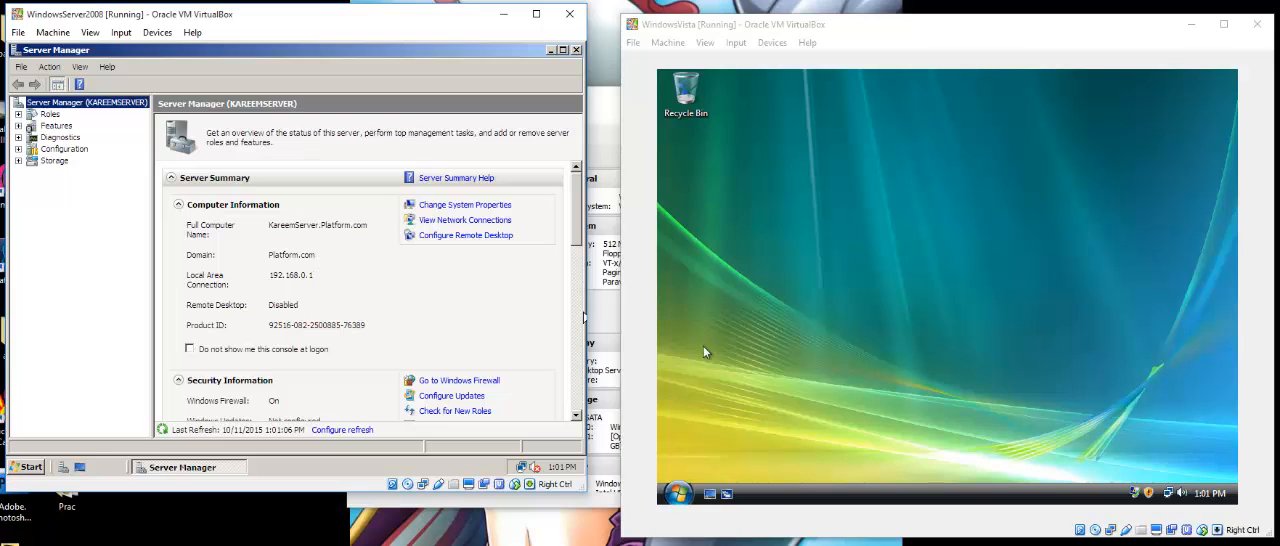
On the Vista machine, open the computer's system information and authorize changing its name and domain settings.
click(840, 313)
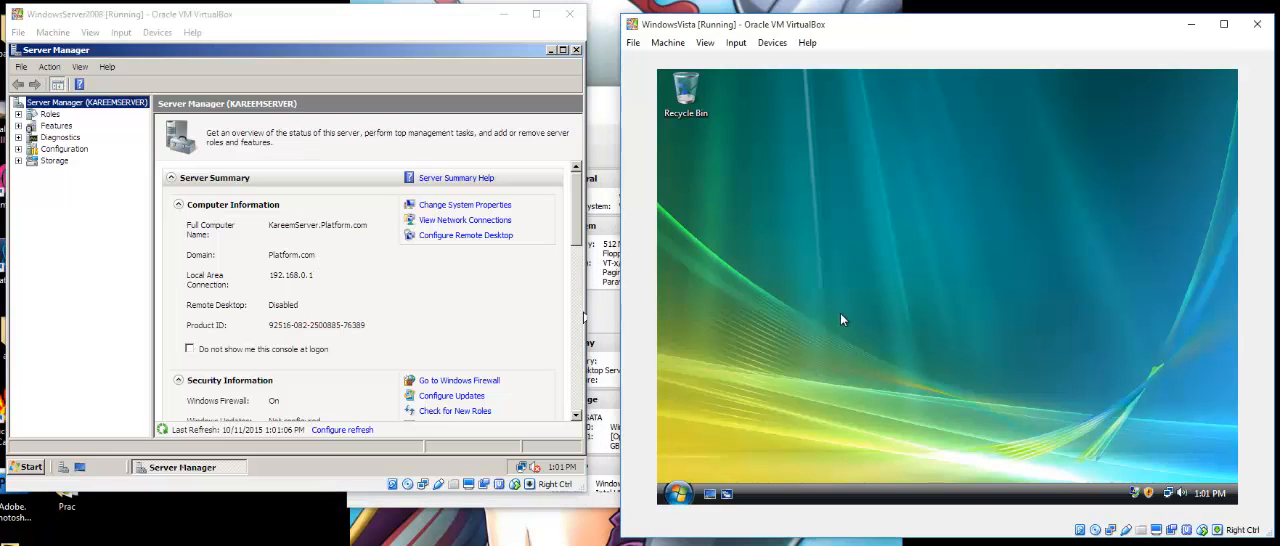
click(678, 493)
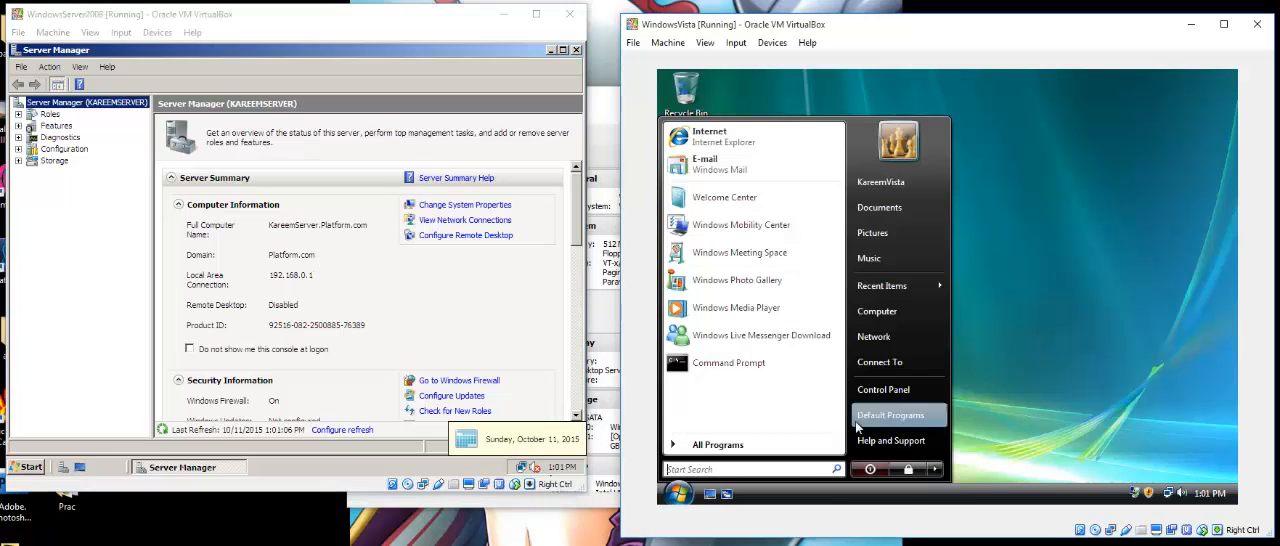
click(885, 311)
right_click(940, 310)
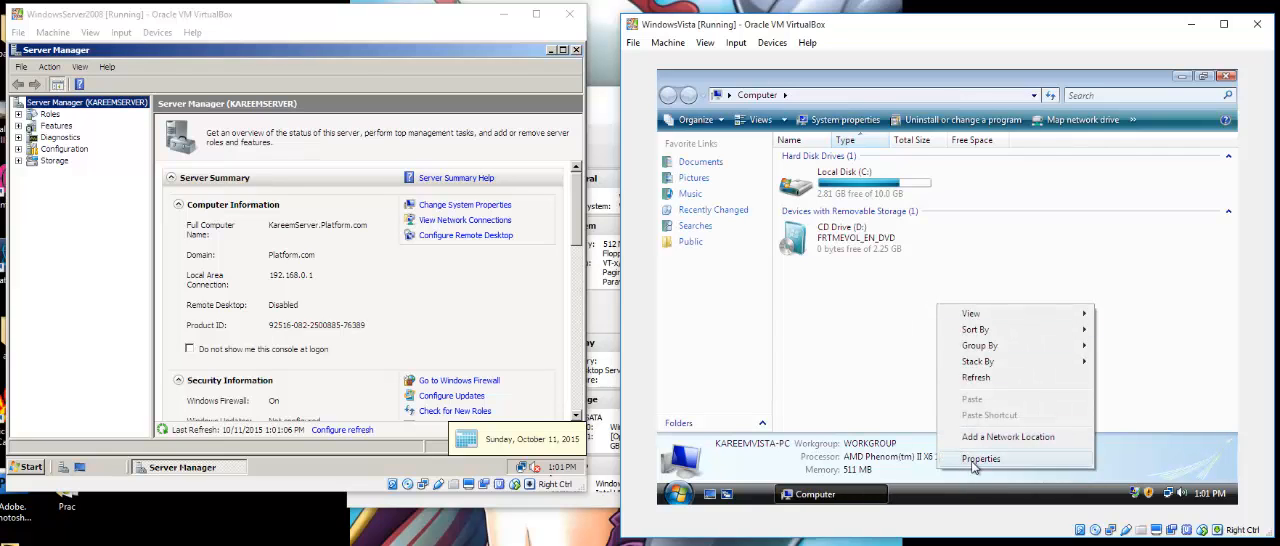
click(975, 459)
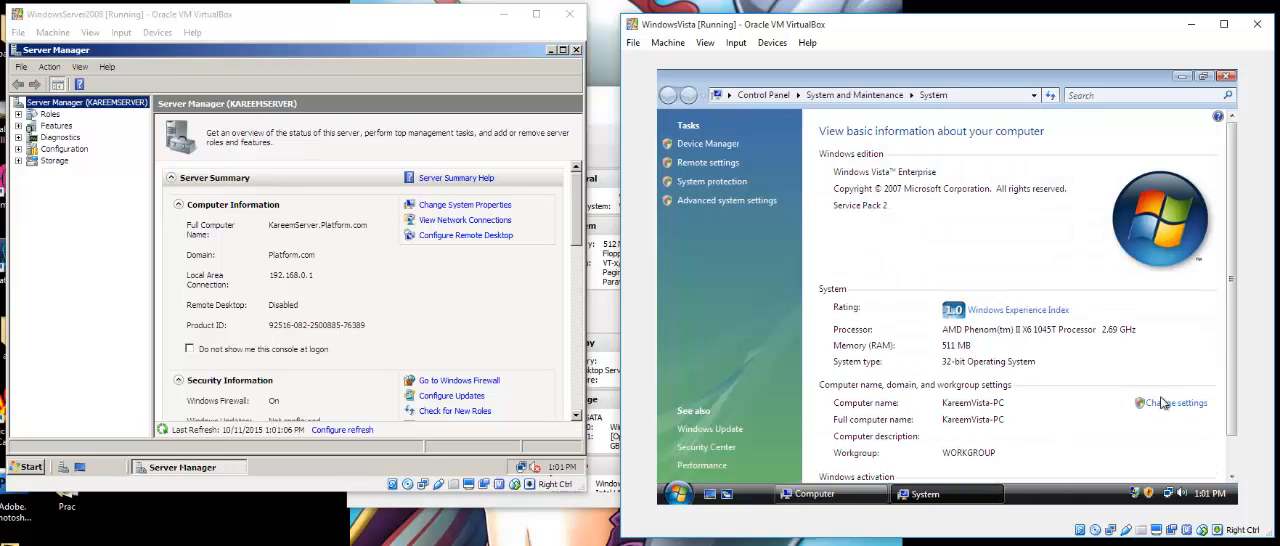
click(1173, 406)
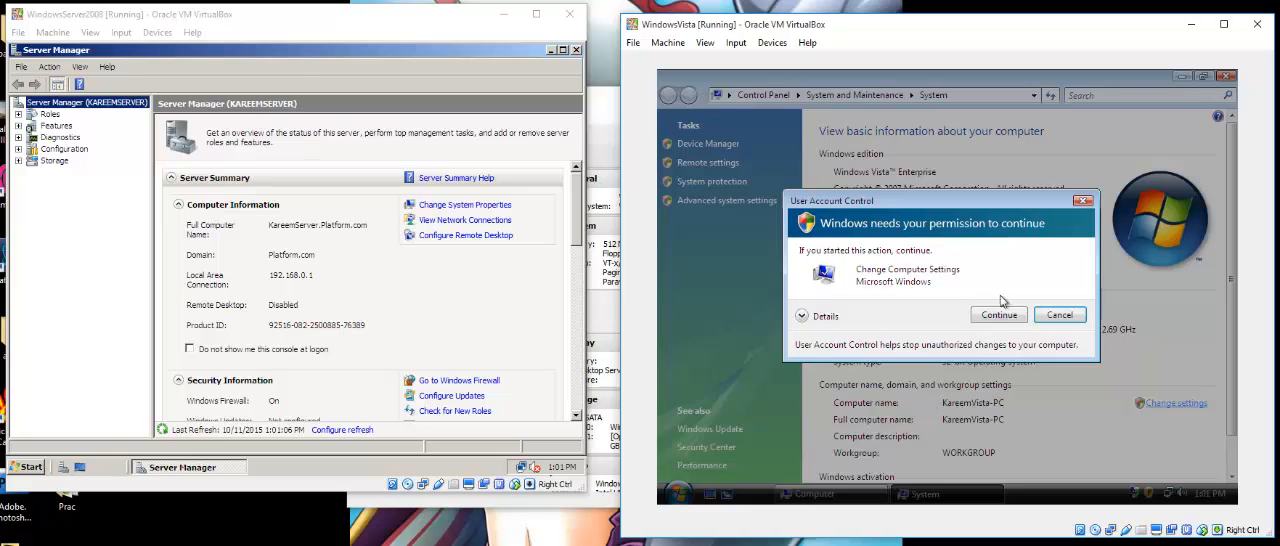
click(1005, 300)
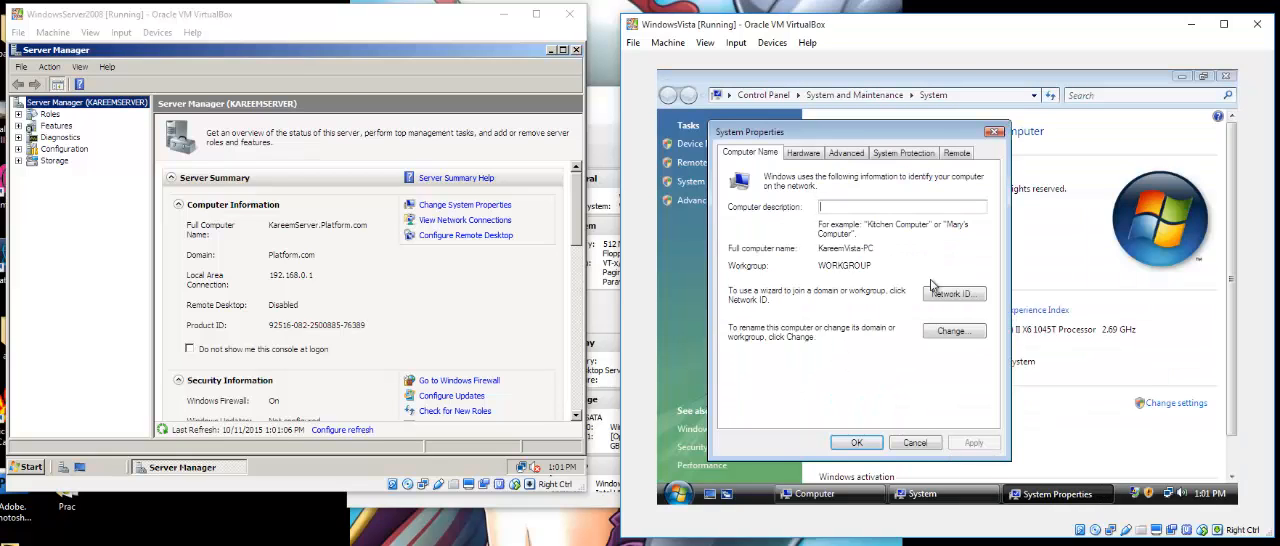
Change the Vista computer's membership from workgroup to the domain Platform.com and submit the change.
click(961, 333)
click(742, 322)
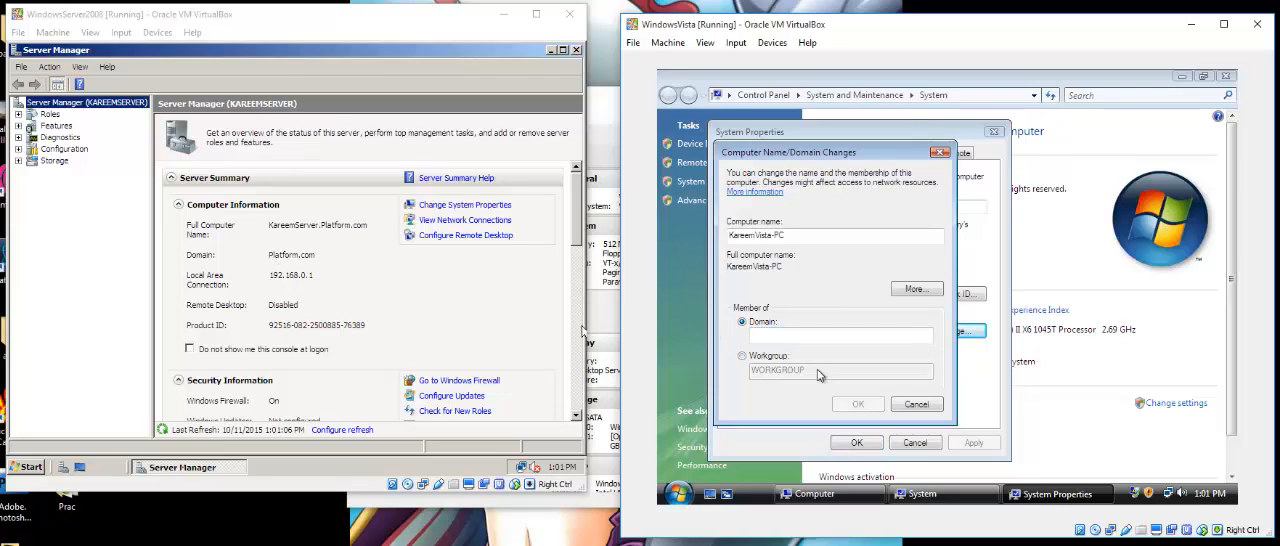
click(910, 340)
text(Pl)
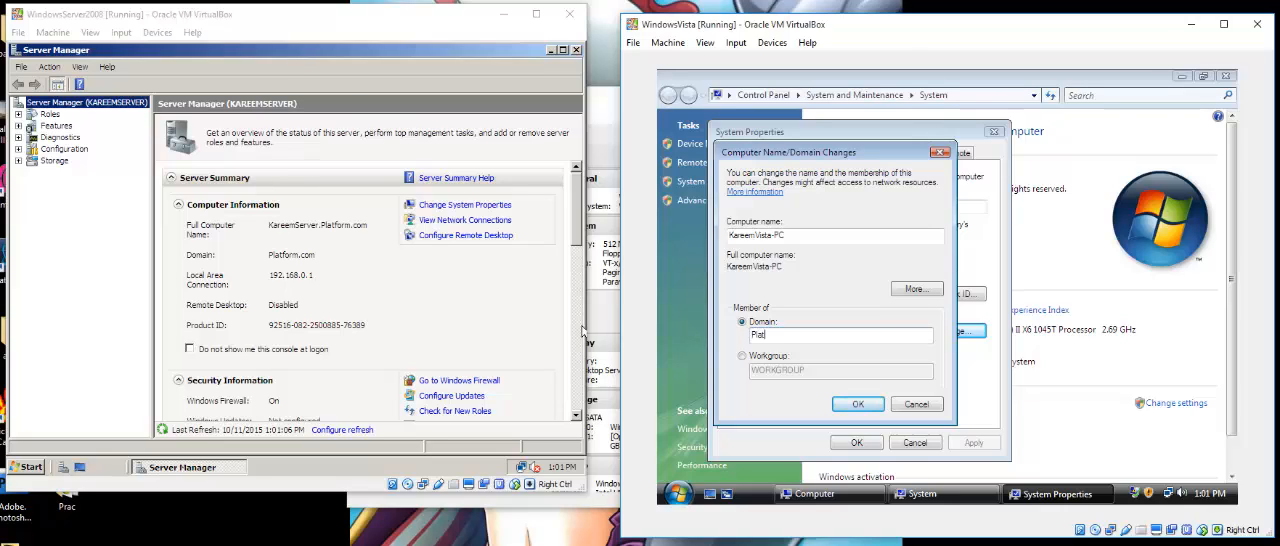
text(atform.com)
click(857, 403)
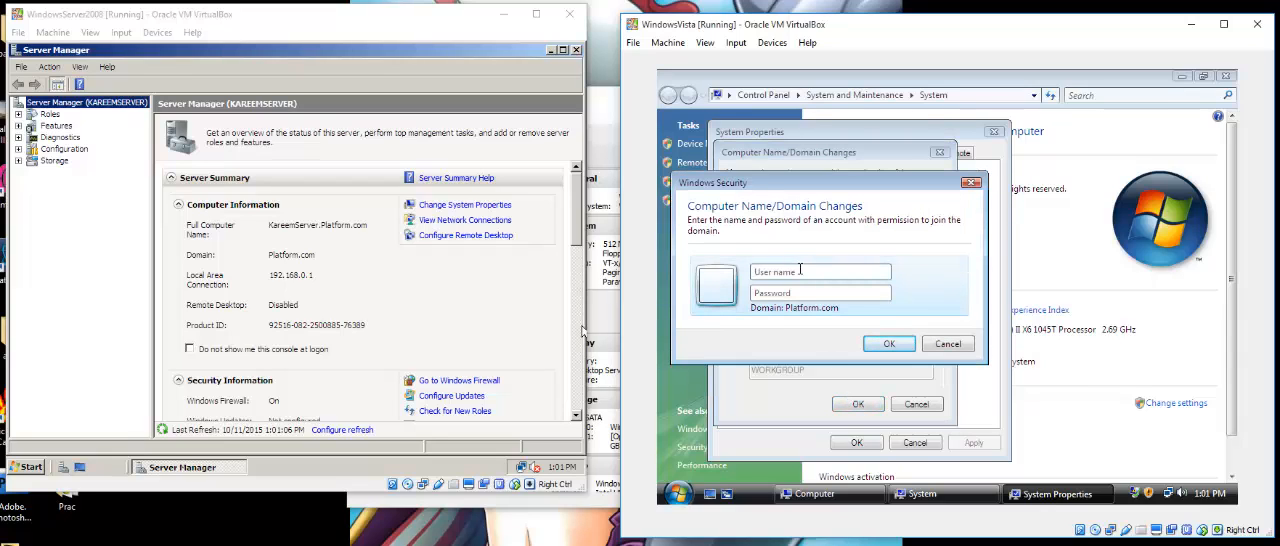
Authorize the domain join with the Administrator user name and the account password.
click(800, 270)
text(Administrator)
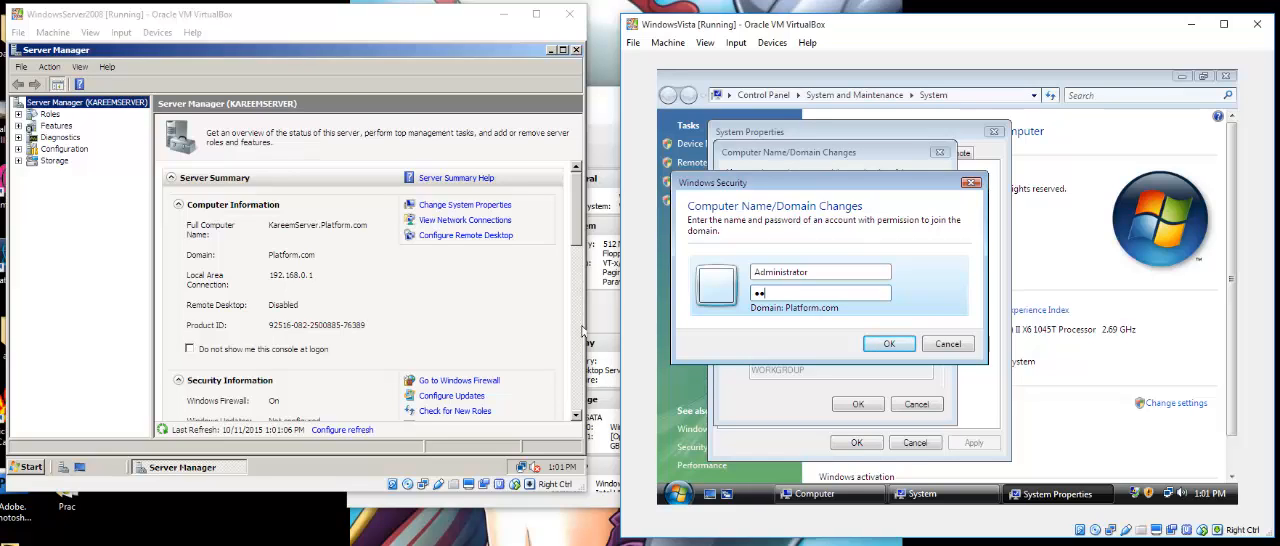
text(0rd)
click(900, 344)
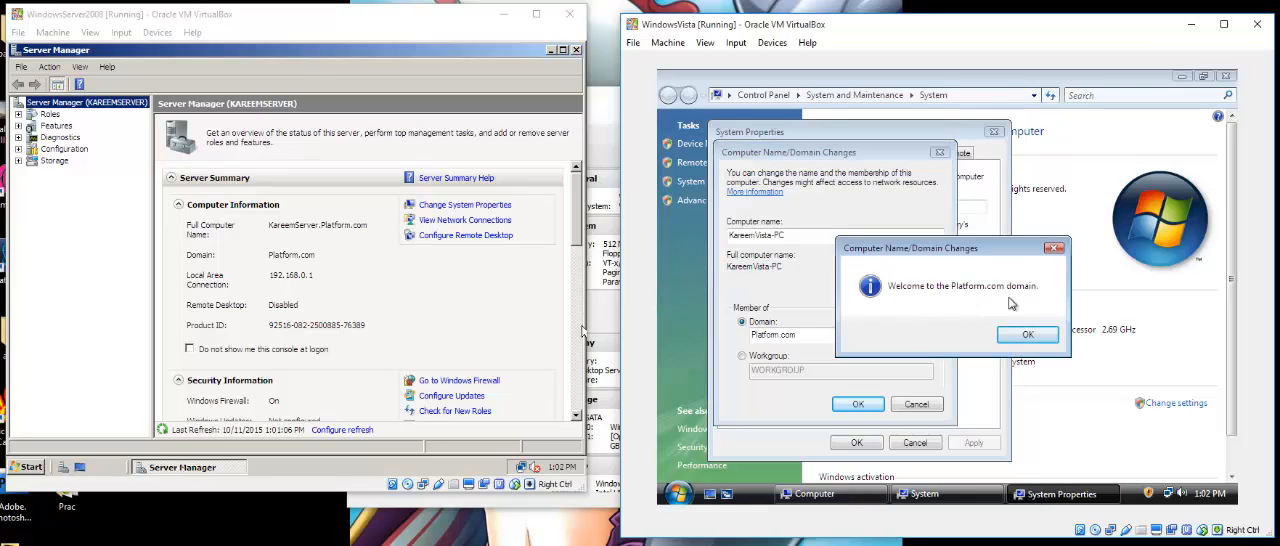
Acknowledge the domain join messages, close System Properties and restart the Vista machine immediately.
click(1027, 334)
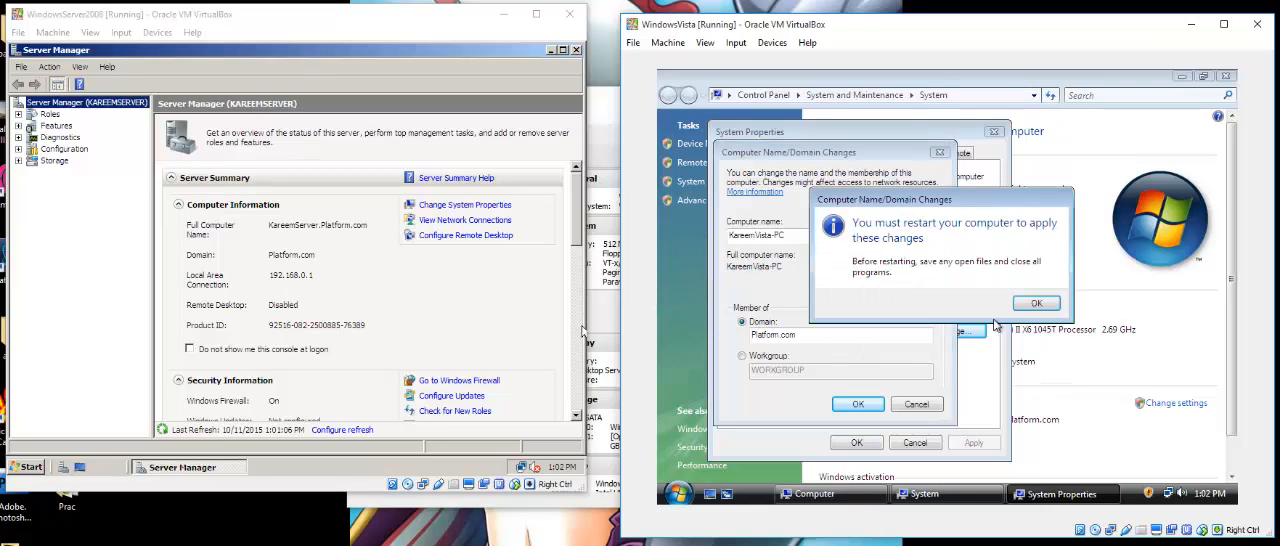
click(1034, 306)
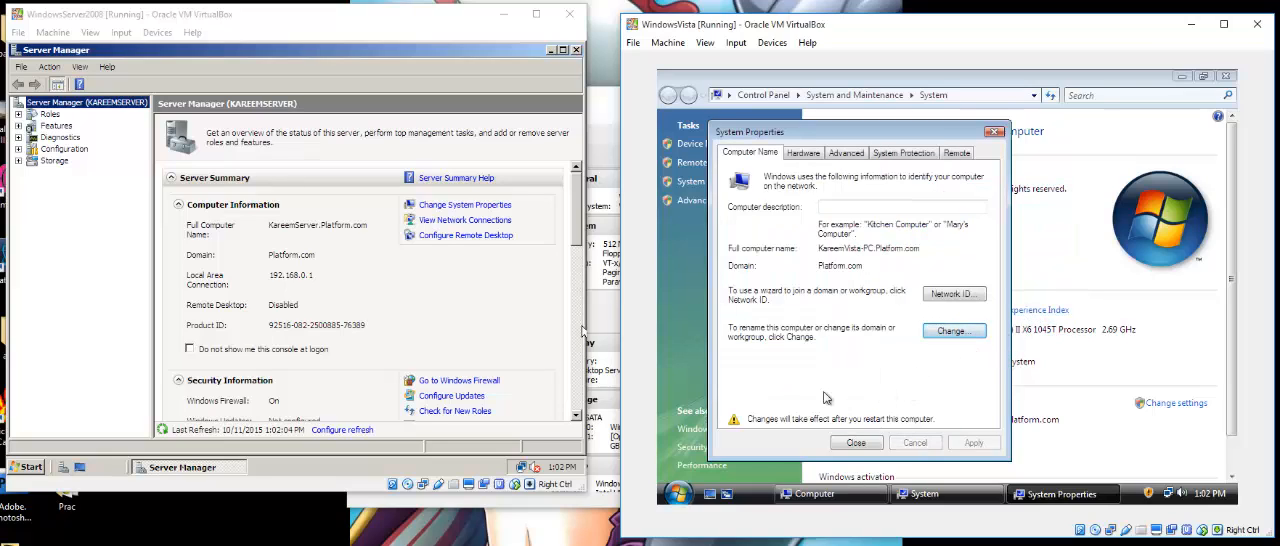
click(857, 444)
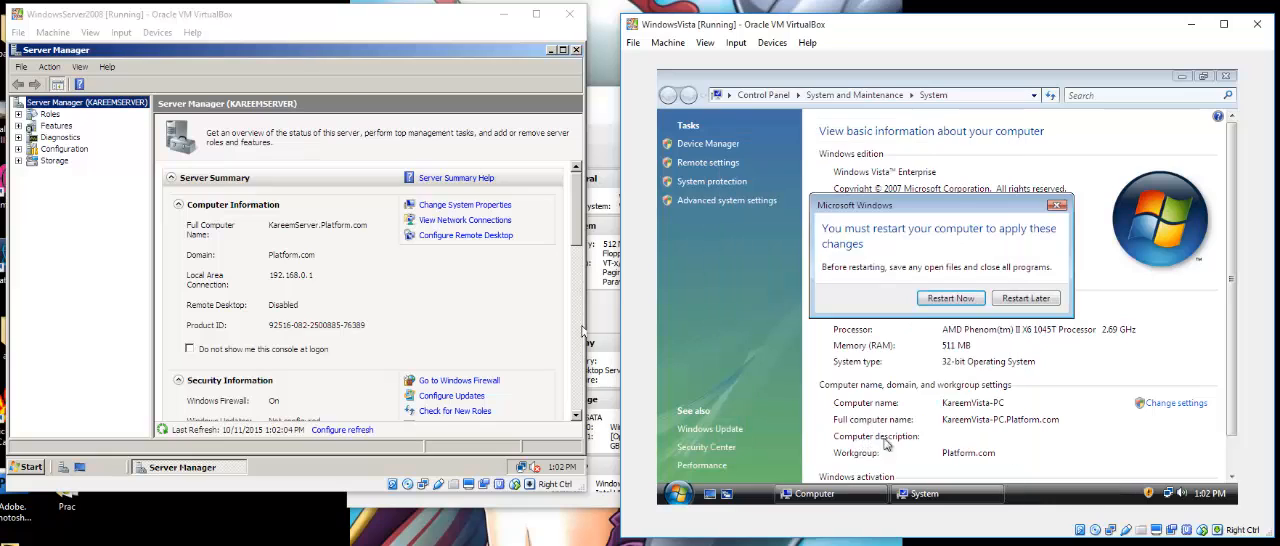
click(929, 303)
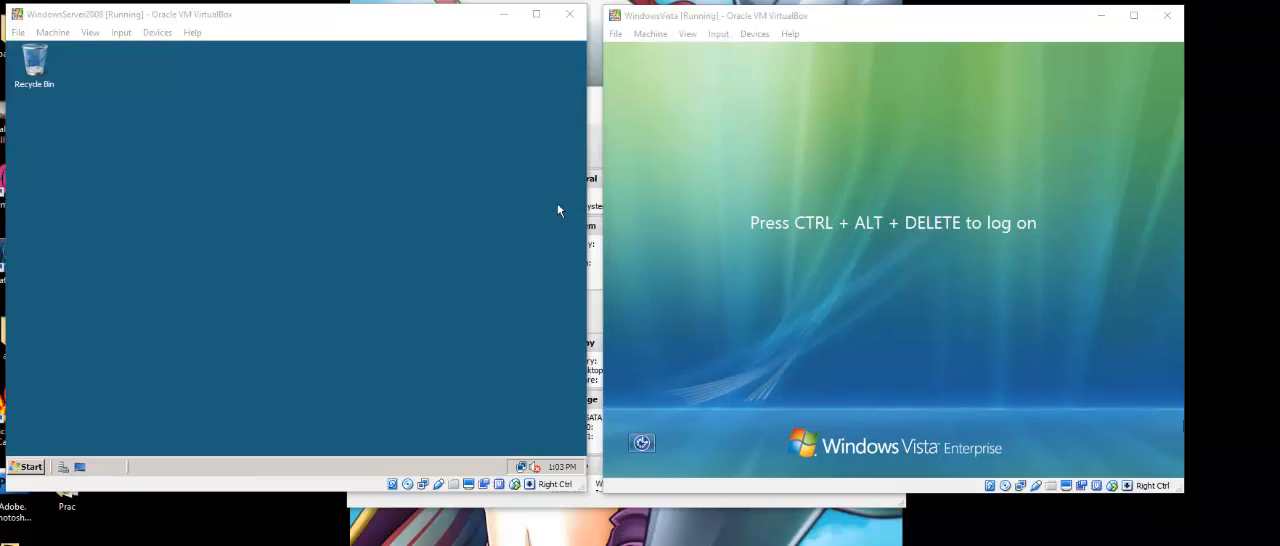
Send Ctrl-Alt-Del to the Vista virtual machine and bring up the choice of users at the logon screen.
click(975, 312)
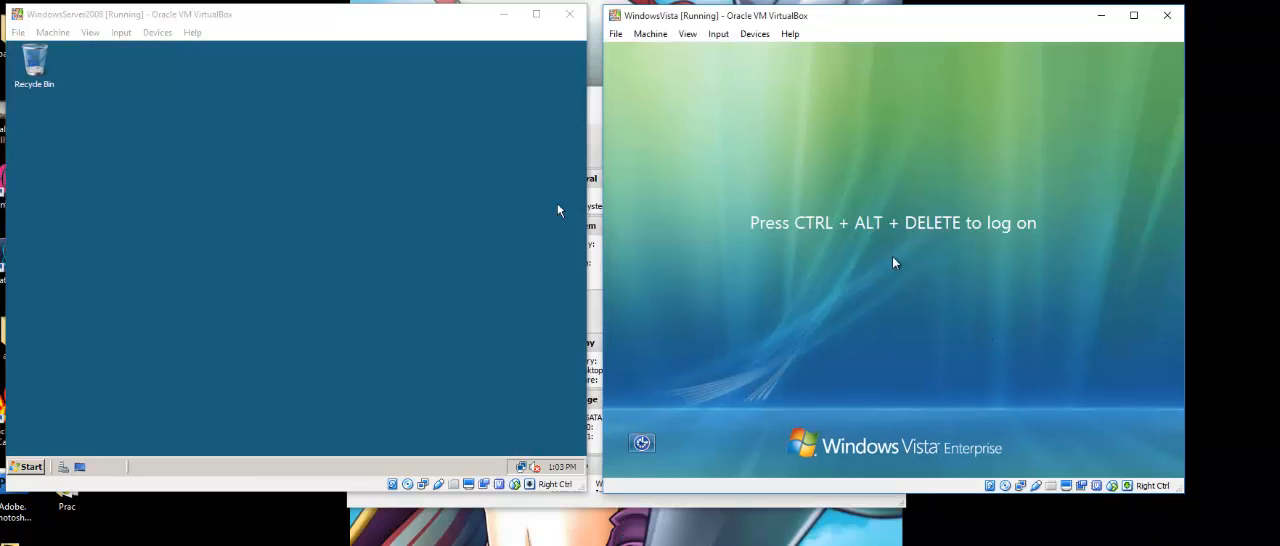
click(719, 35)
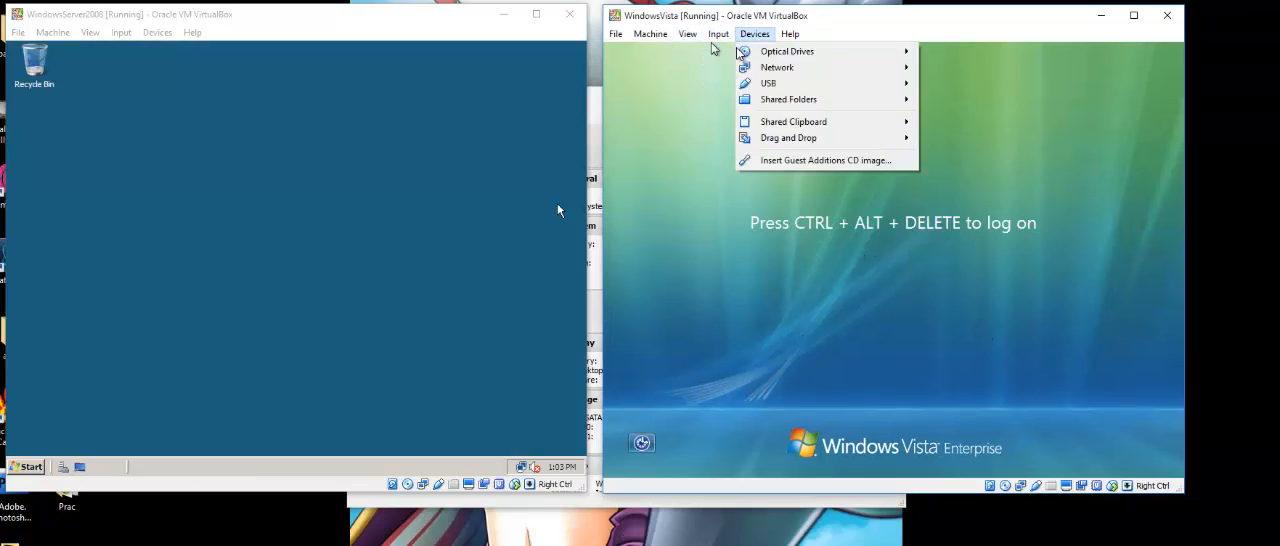
mouse_move(742, 51)
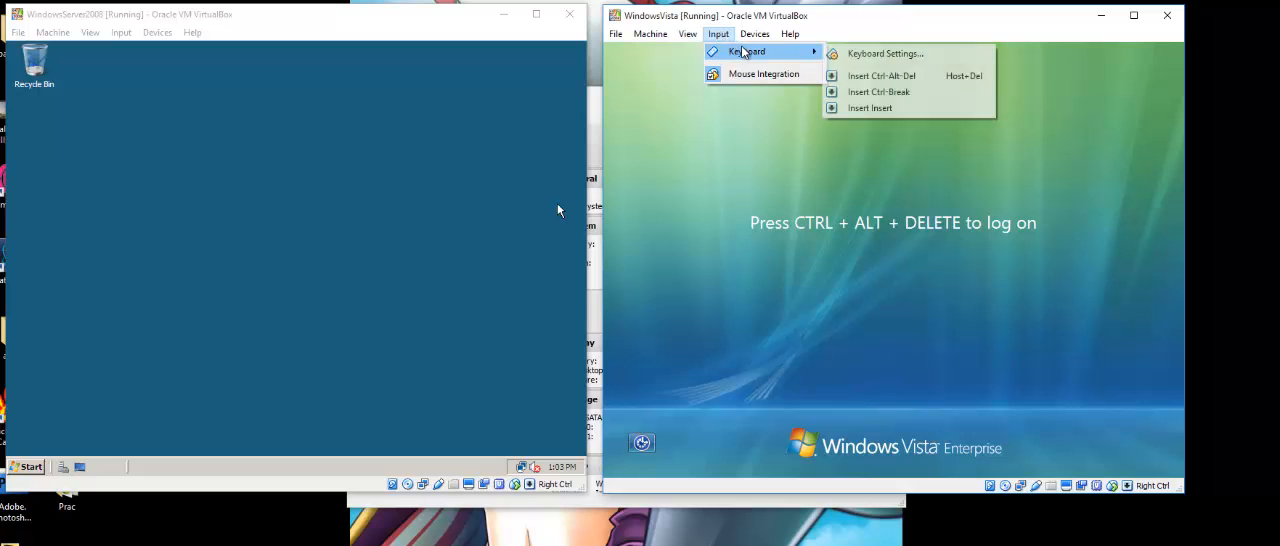
click(883, 76)
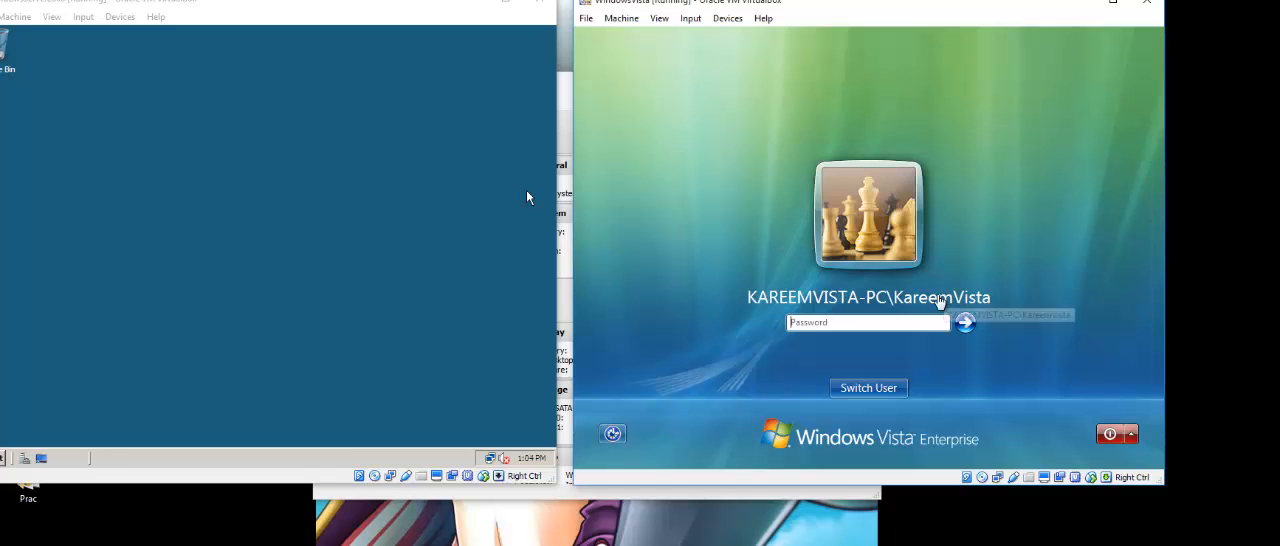
click(869, 388)
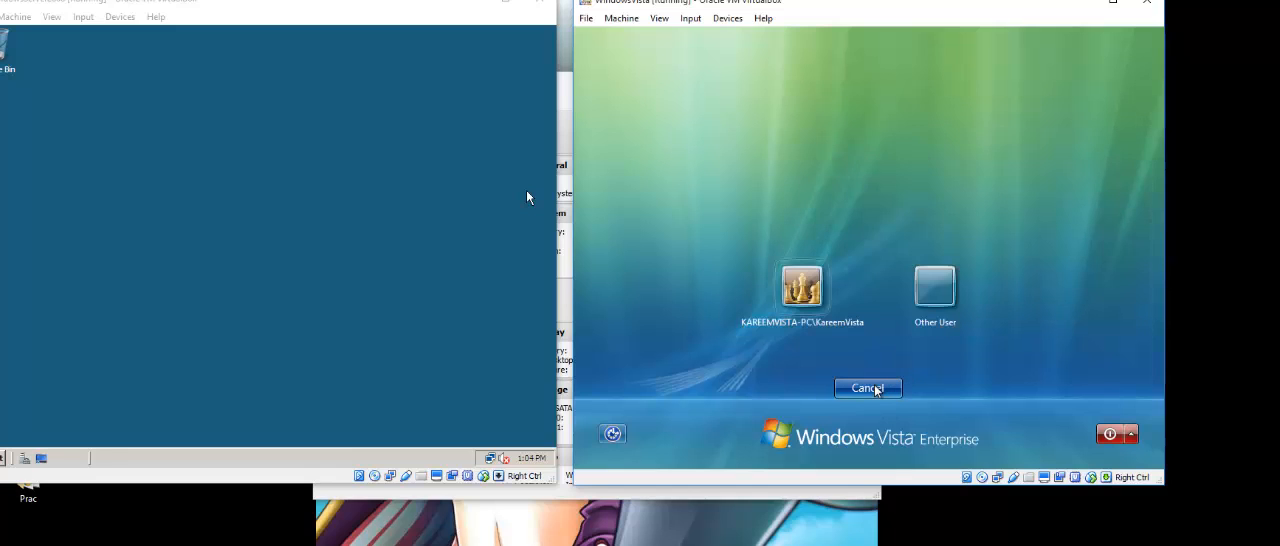
Choose to log on as another user on the Vista machine and enter Platform\Administrator as the user name.
click(934, 288)
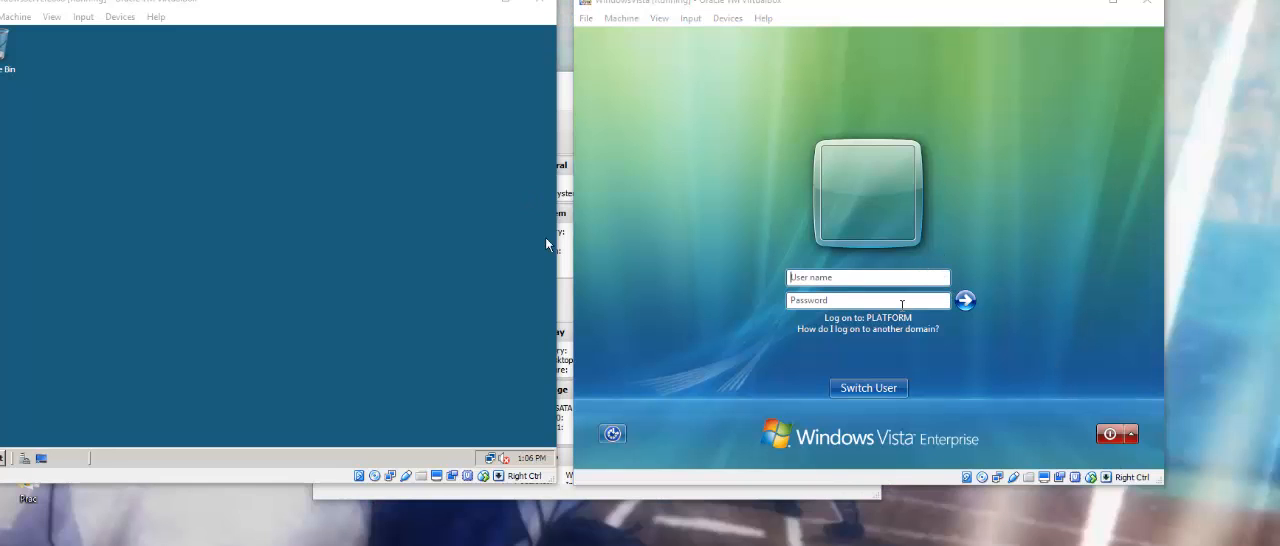
click(864, 277)
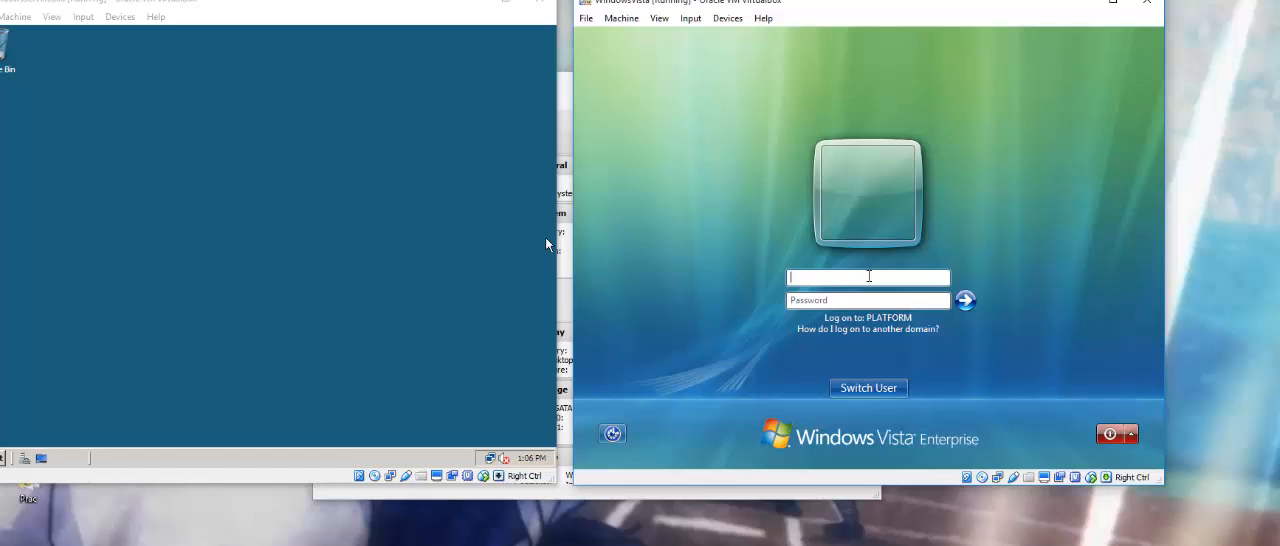
text(Platform\)
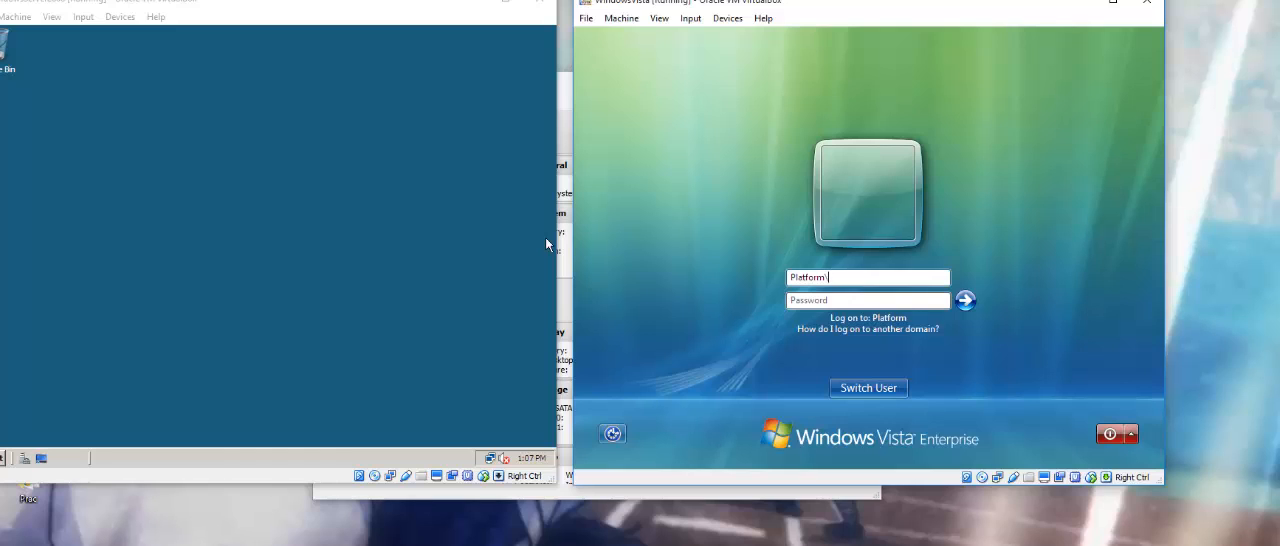
text(Administrator)
Enter the domain administrator's account password and log on to the Vista machine.
key(Tab)
text(••)
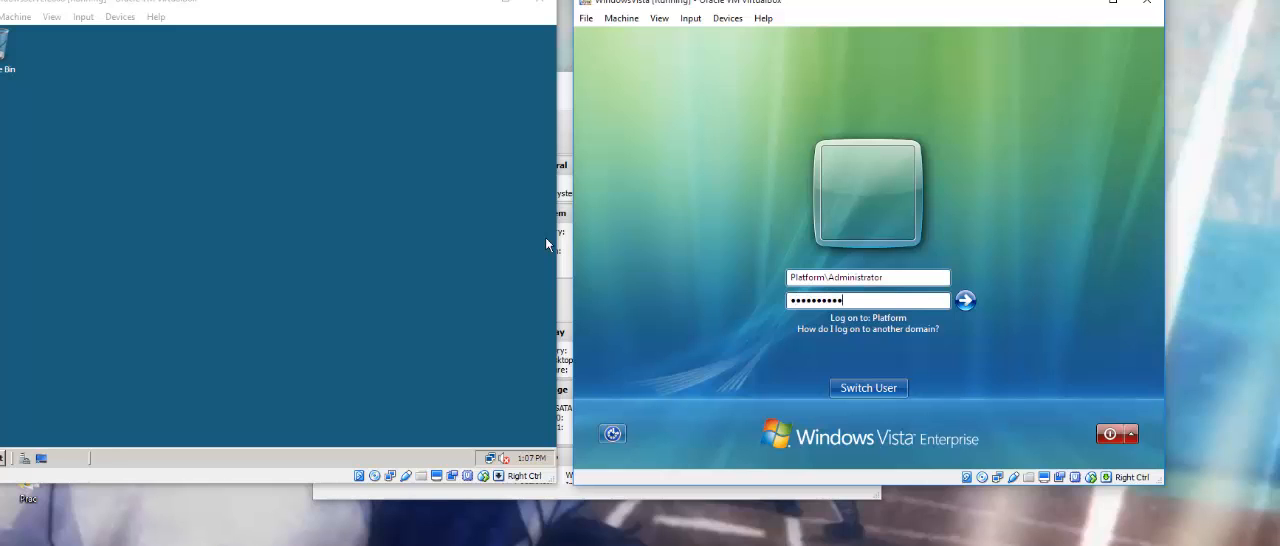
key(Return)
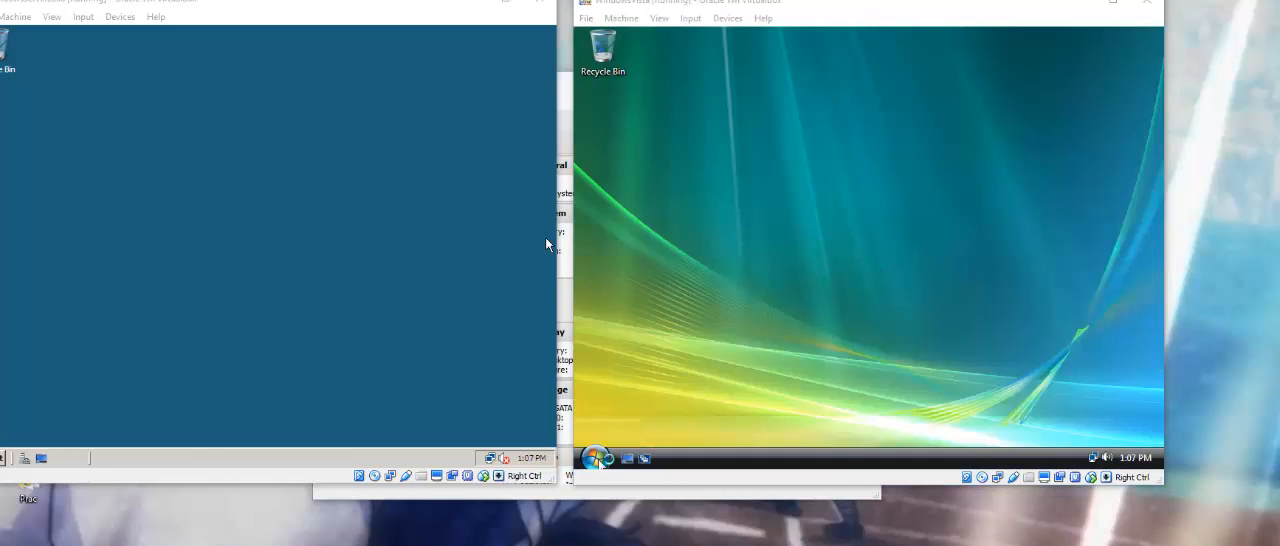
Review the Vista computer's domain membership in its system information and shut down the machine.
click(595, 457)
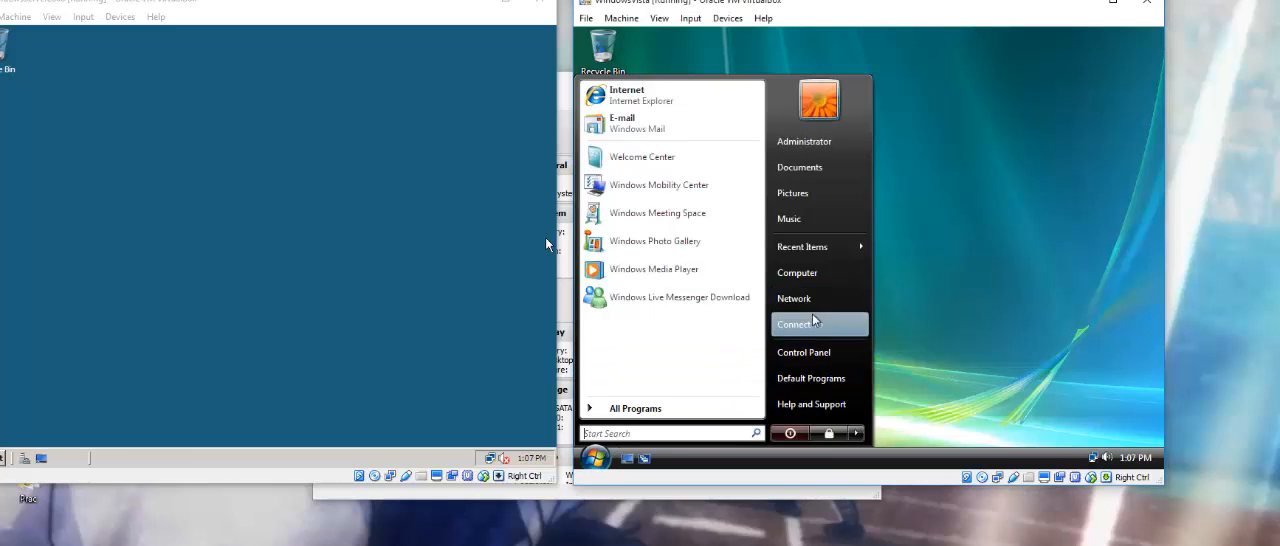
click(806, 276)
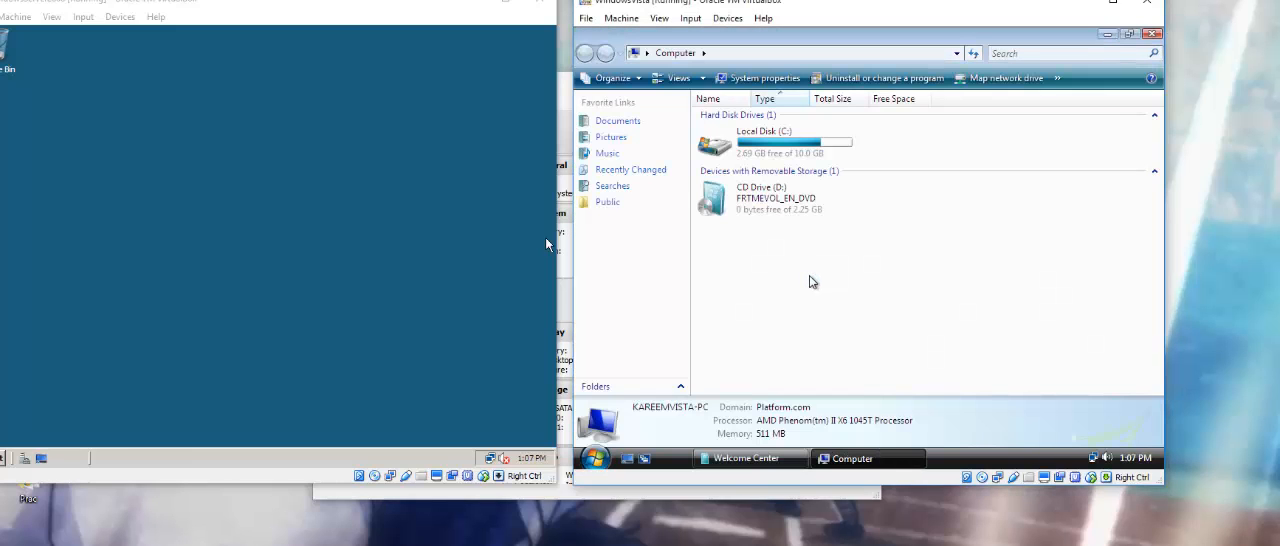
right_click(804, 277)
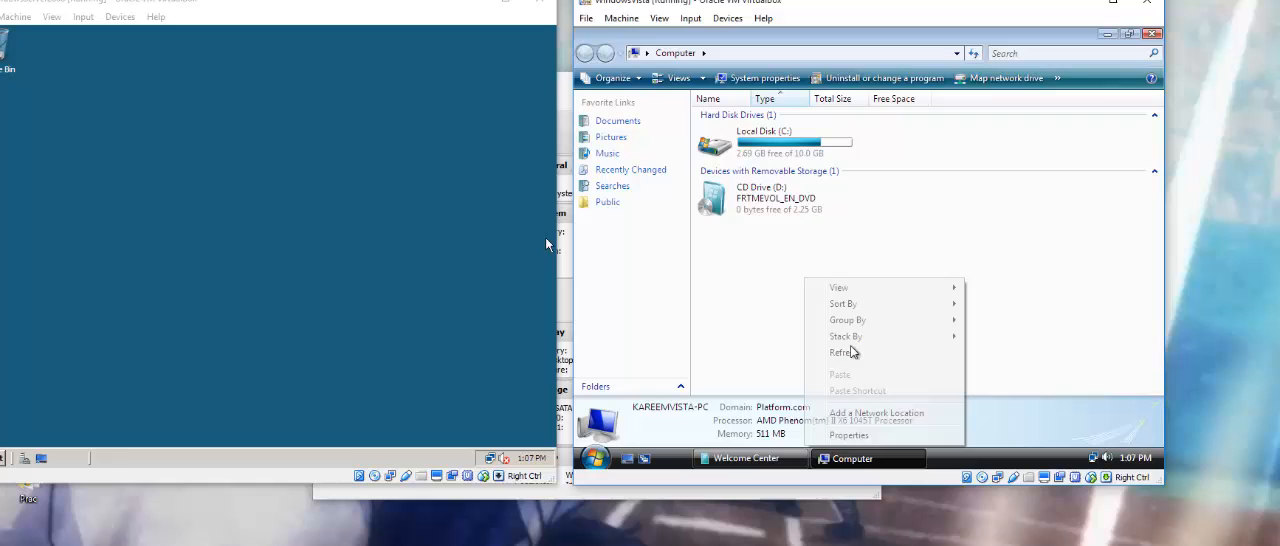
click(852, 430)
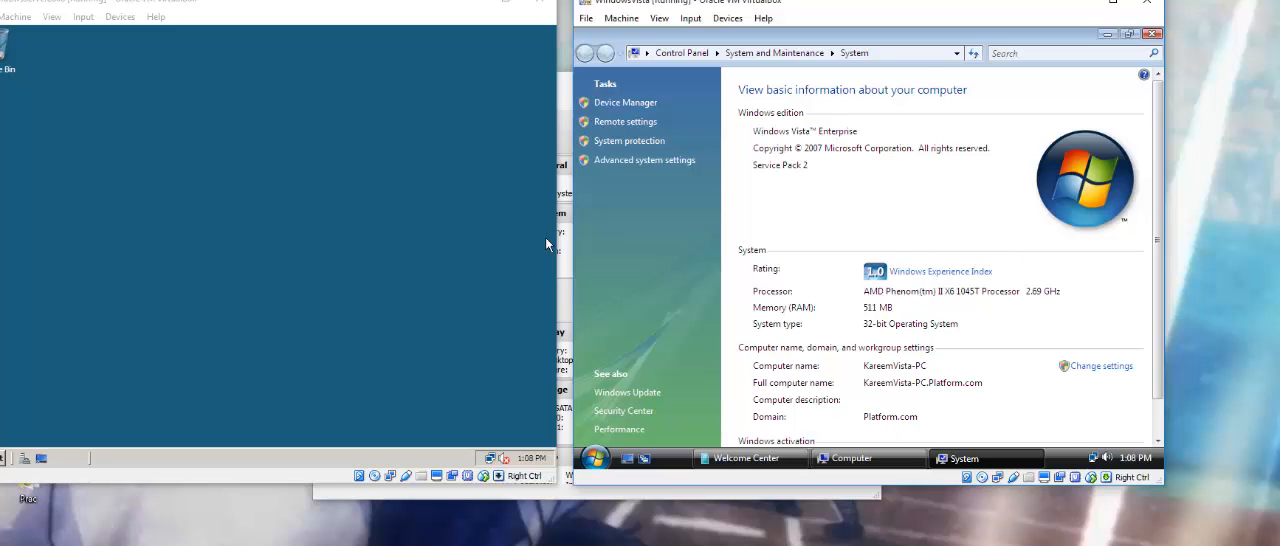
click(594, 458)
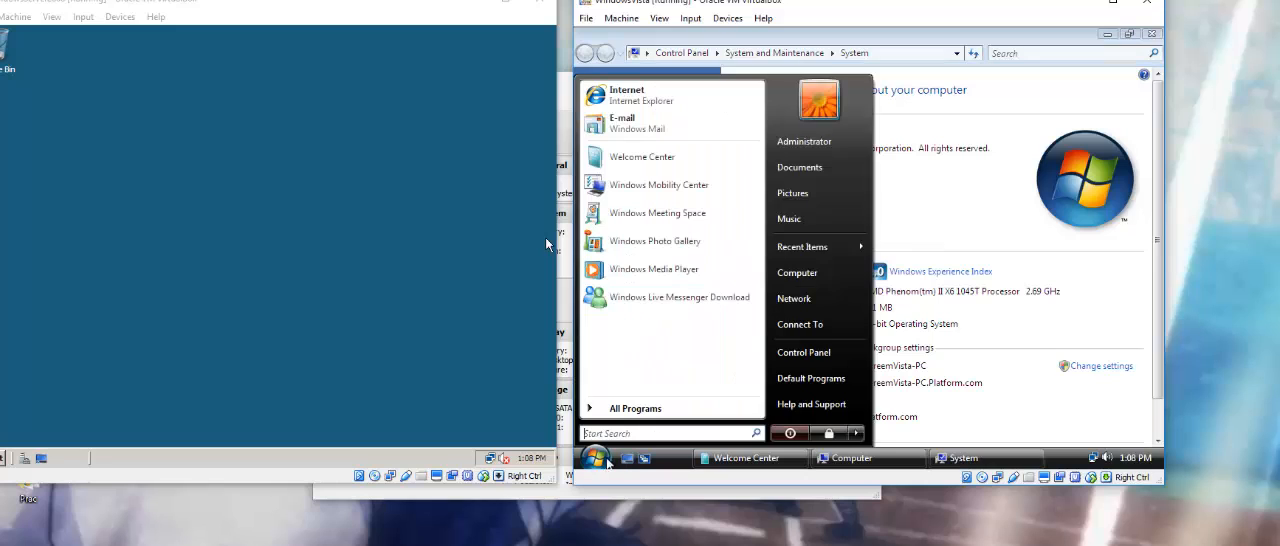
click(790, 438)
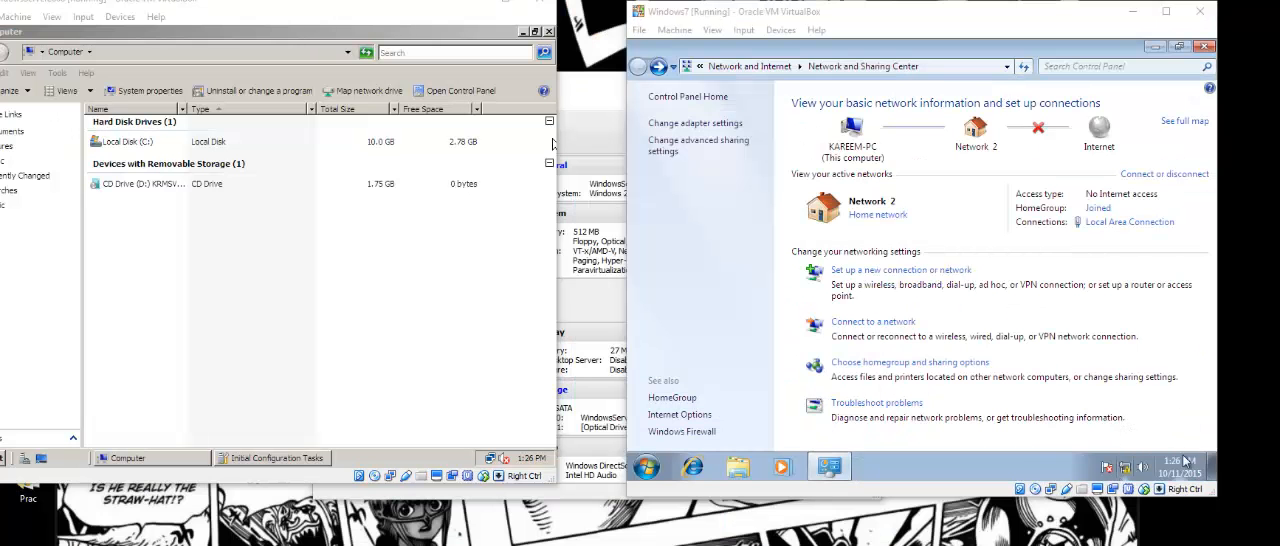
Review the Windows 7 machine's advanced sharing settings, from network discovery to HomeGroup connections, and return to Network and Sharing Center.
click(728, 151)
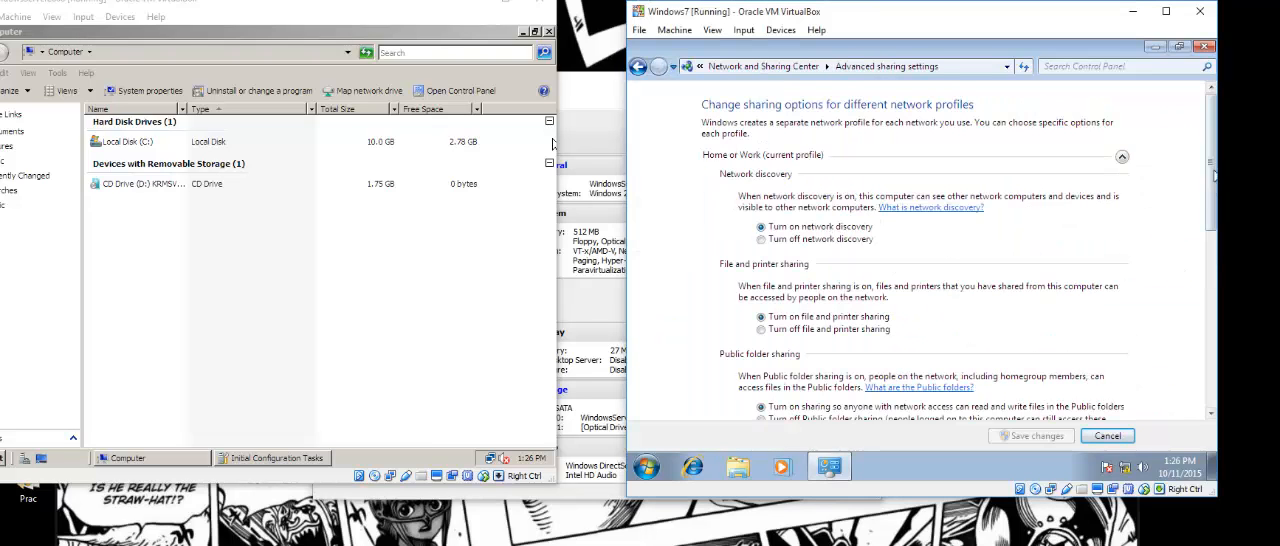
drag(1212, 172, 1180, 266)
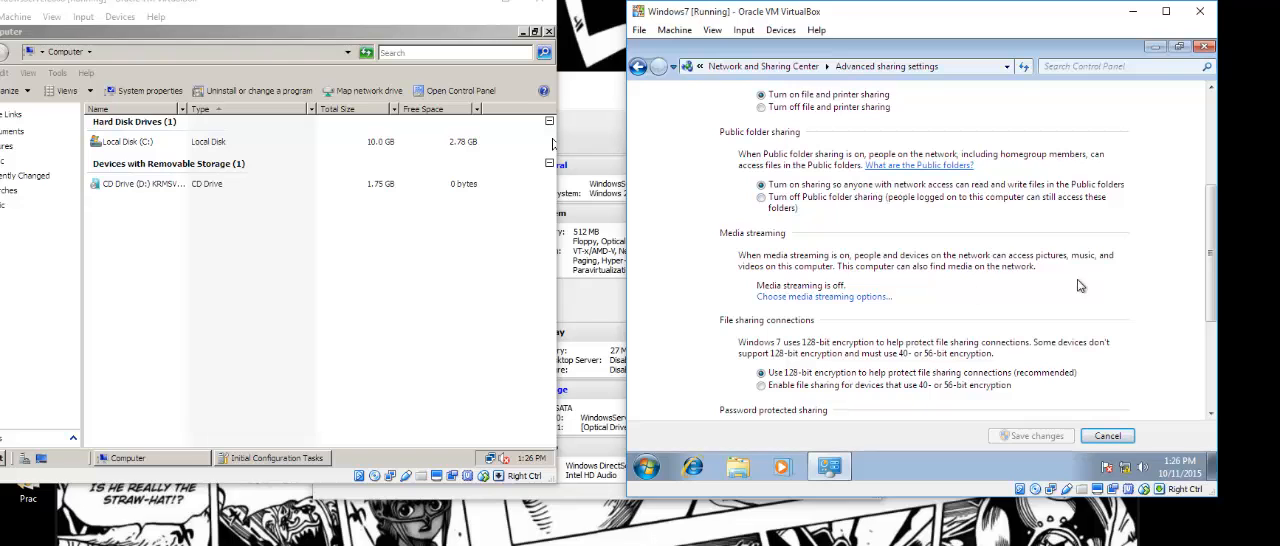
scroll(945, 358, down, 3)
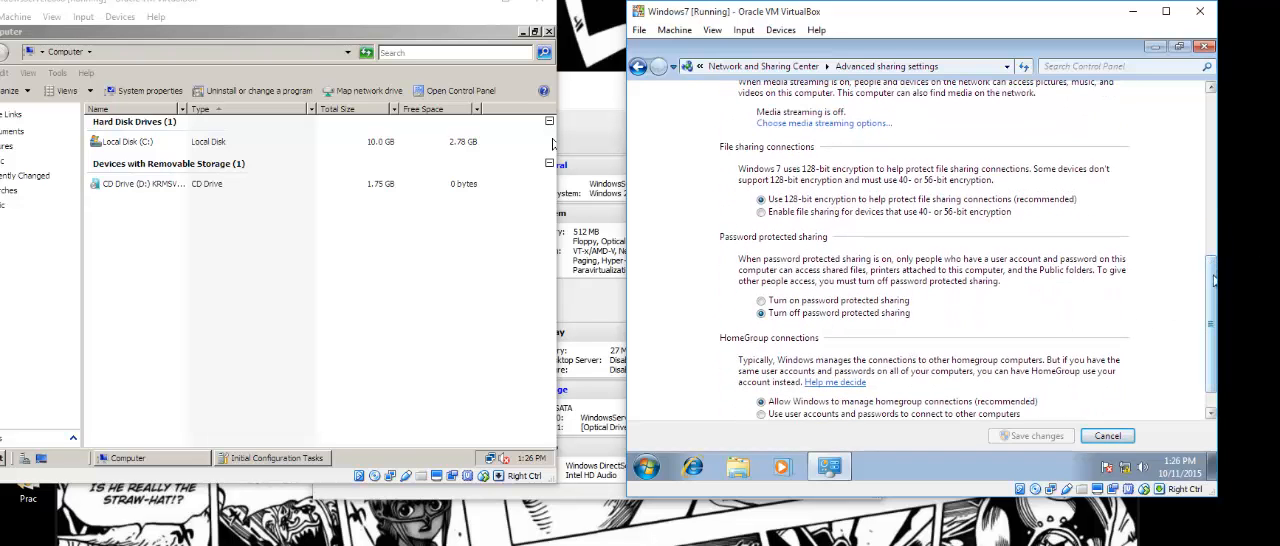
scroll(1213, 323, down, 2)
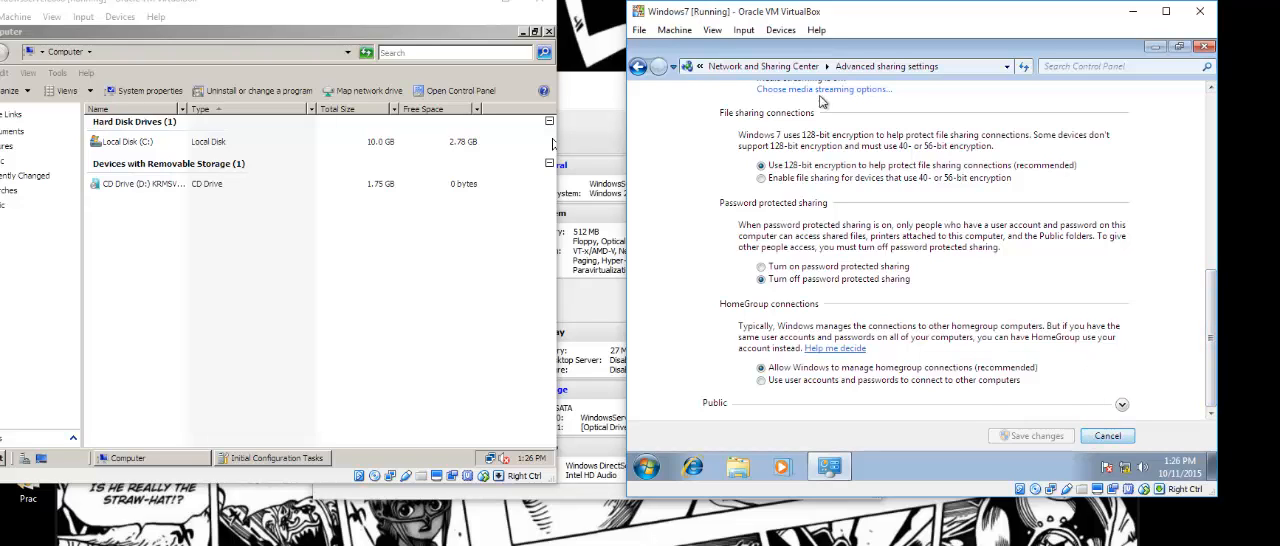
click(645, 72)
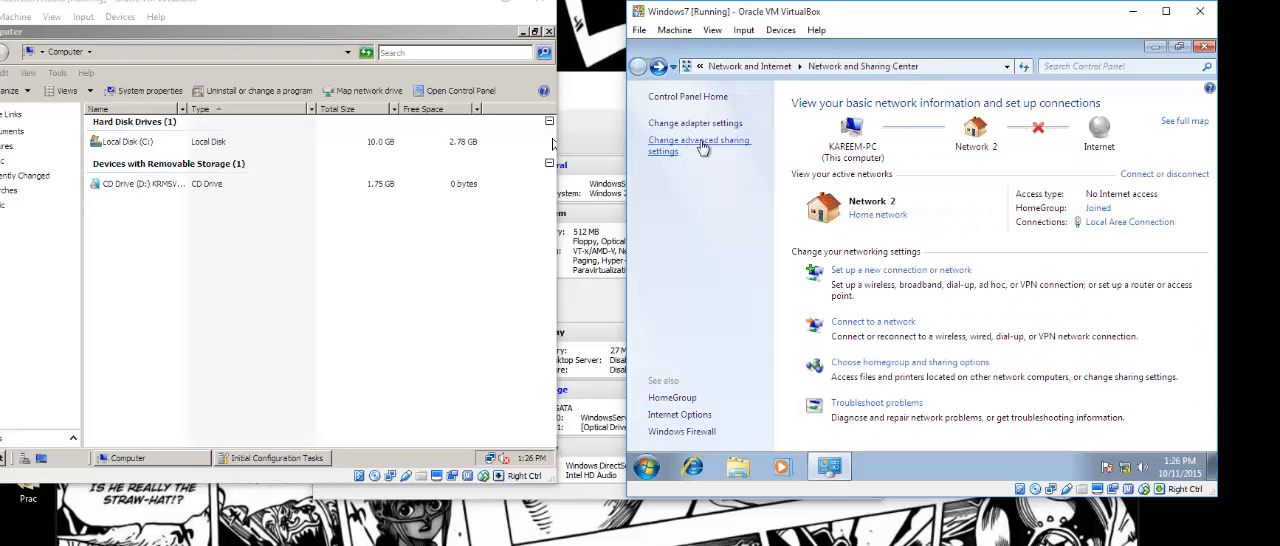
Check the IPv4 address and DNS settings of the Windows 7 Local Area Connection and close the network windows.
click(711, 124)
right_click(713, 126)
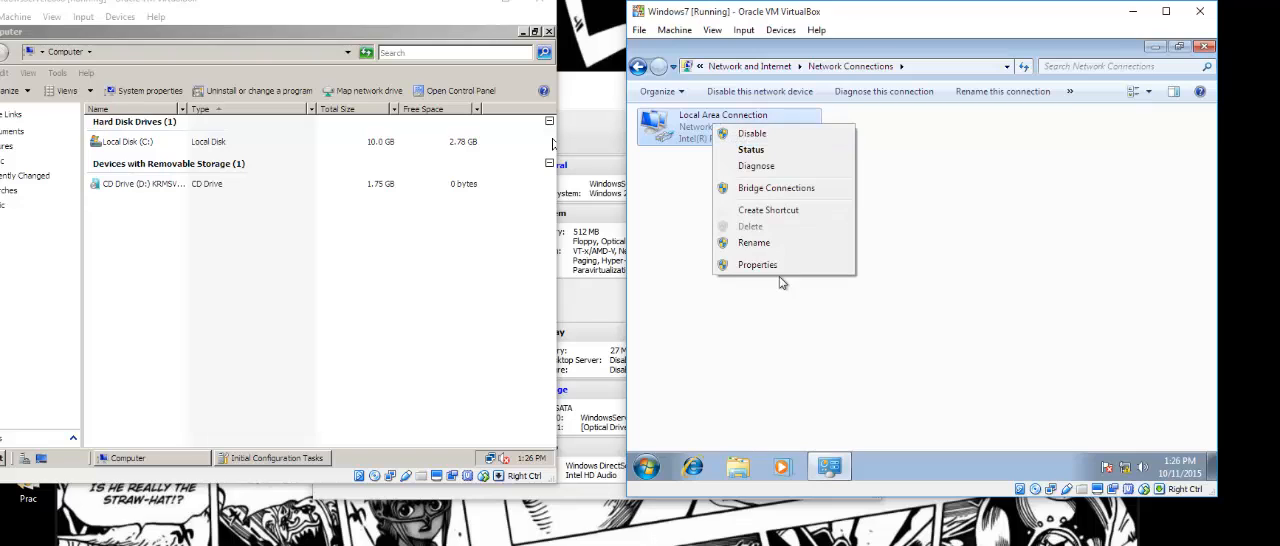
click(779, 266)
click(730, 272)
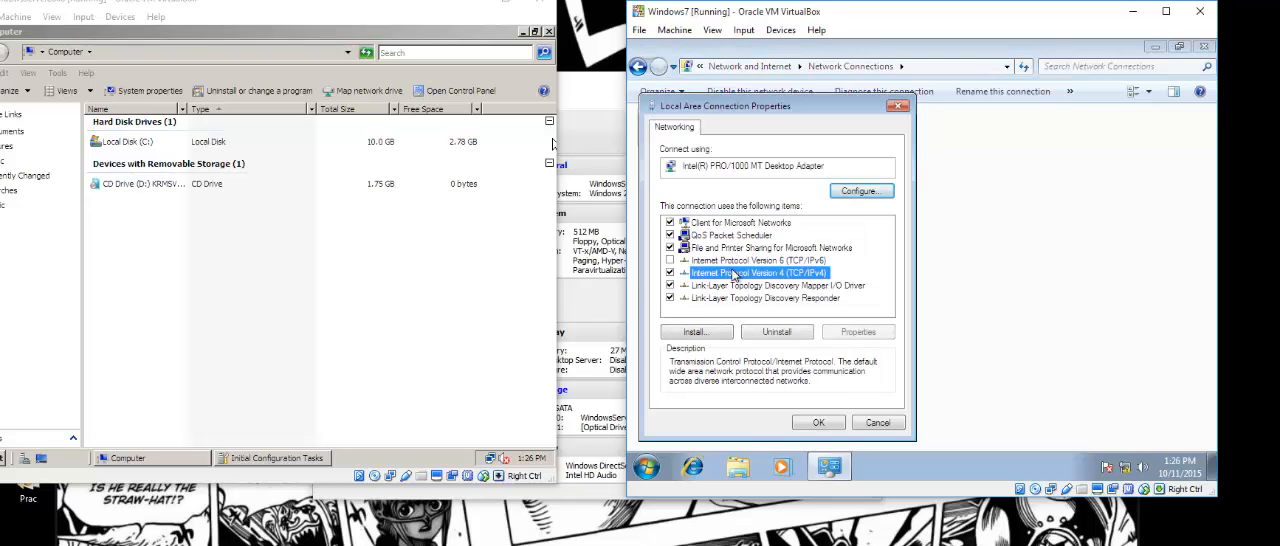
click(840, 337)
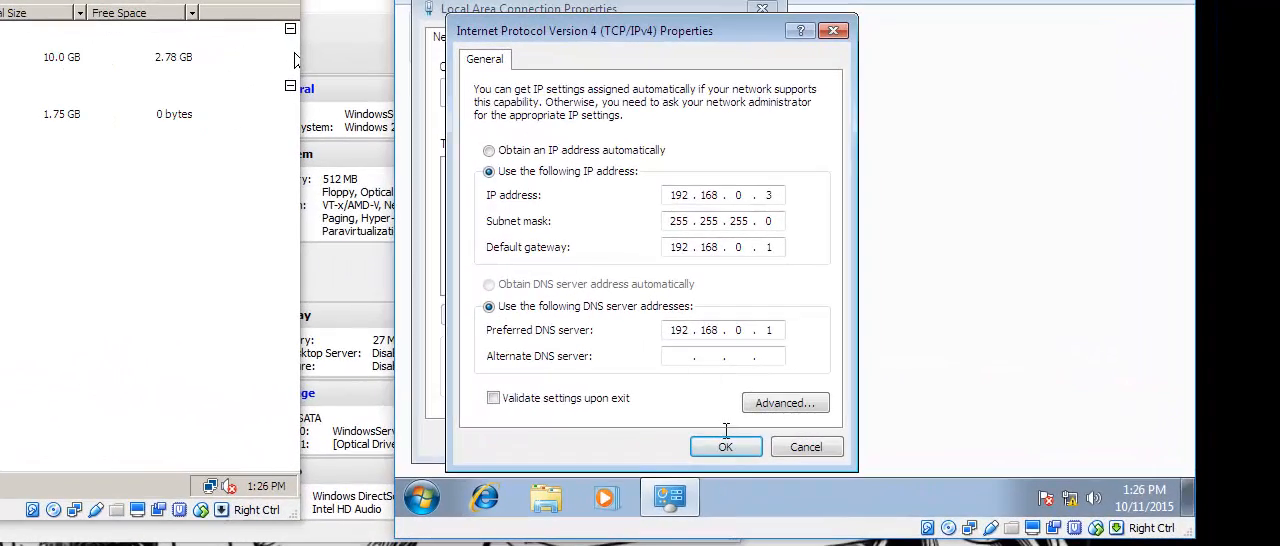
click(726, 447)
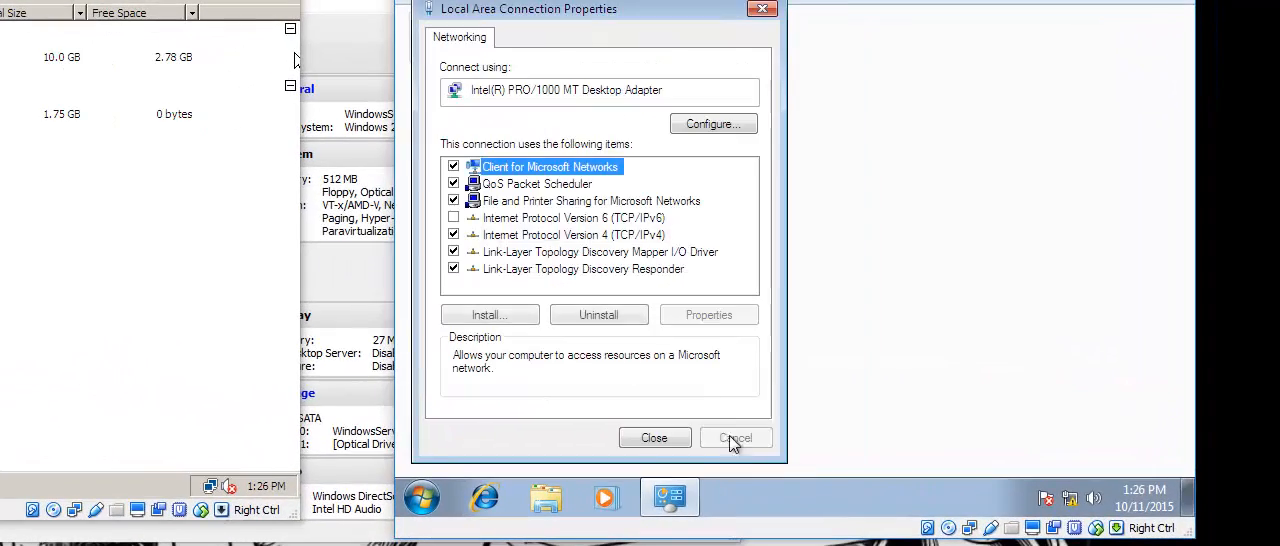
click(654, 440)
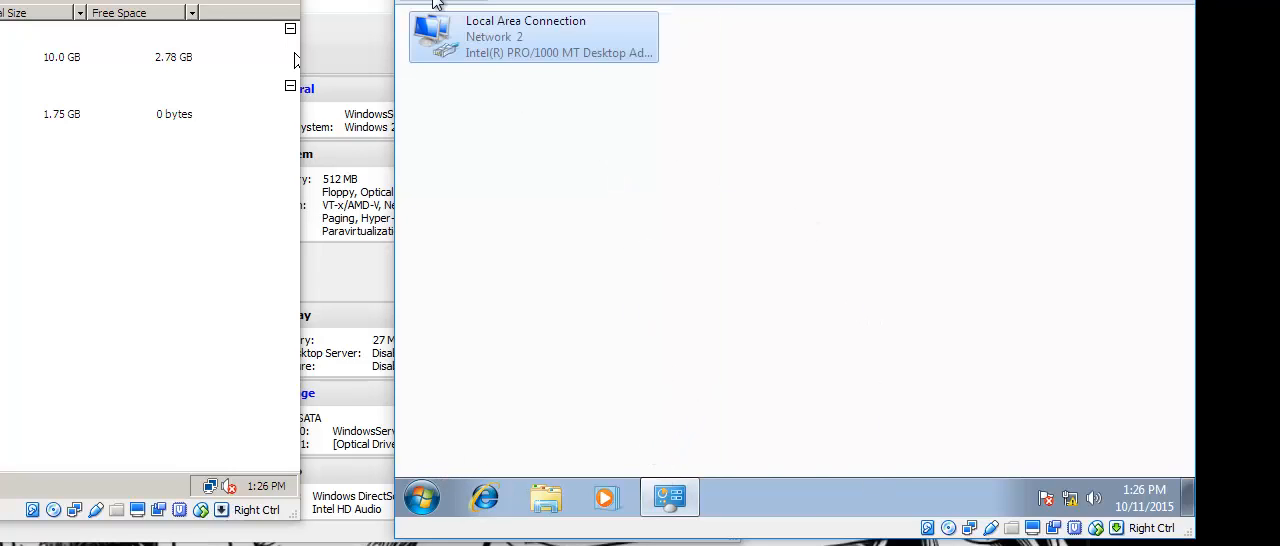
click(436, 4)
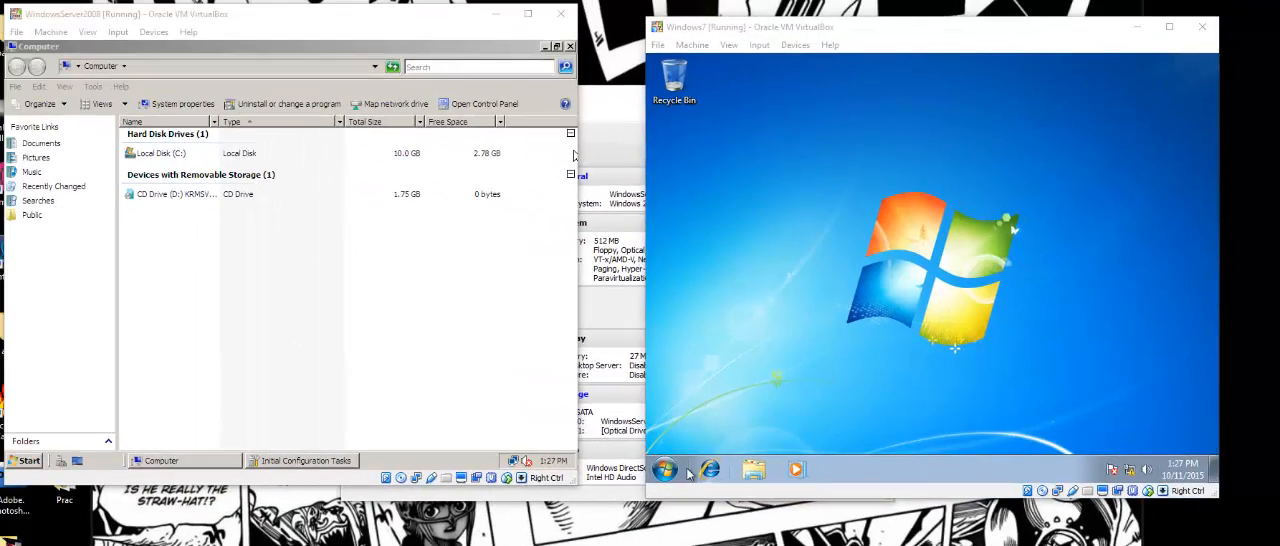
Open the Windows 7 computer's system information and bring up its computer name and domain change settings.
click(494, 489)
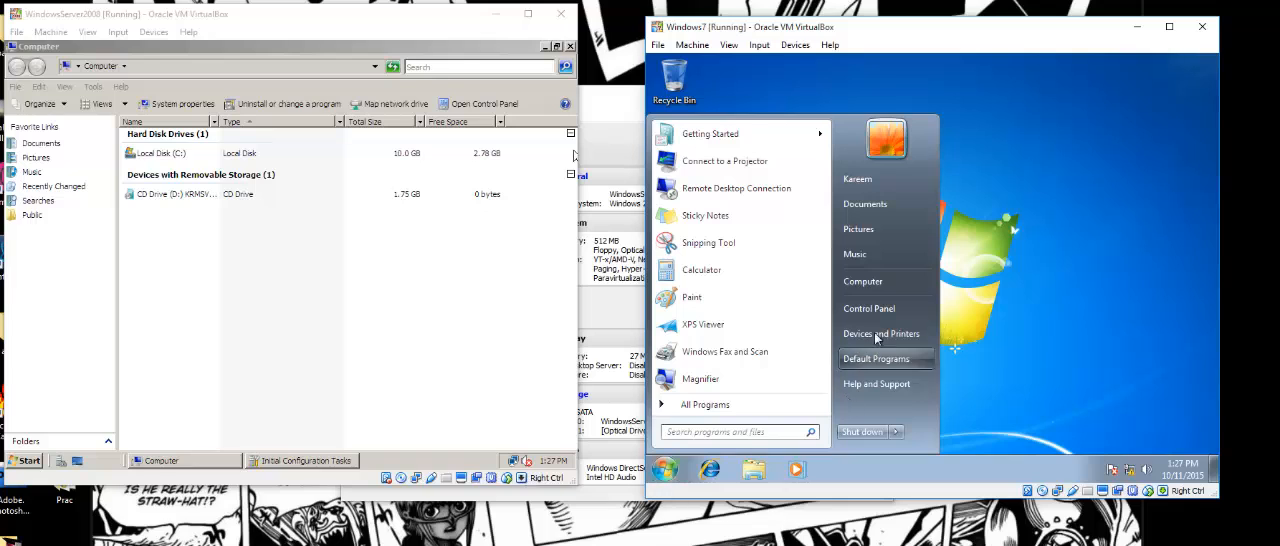
click(863, 282)
right_click(928, 306)
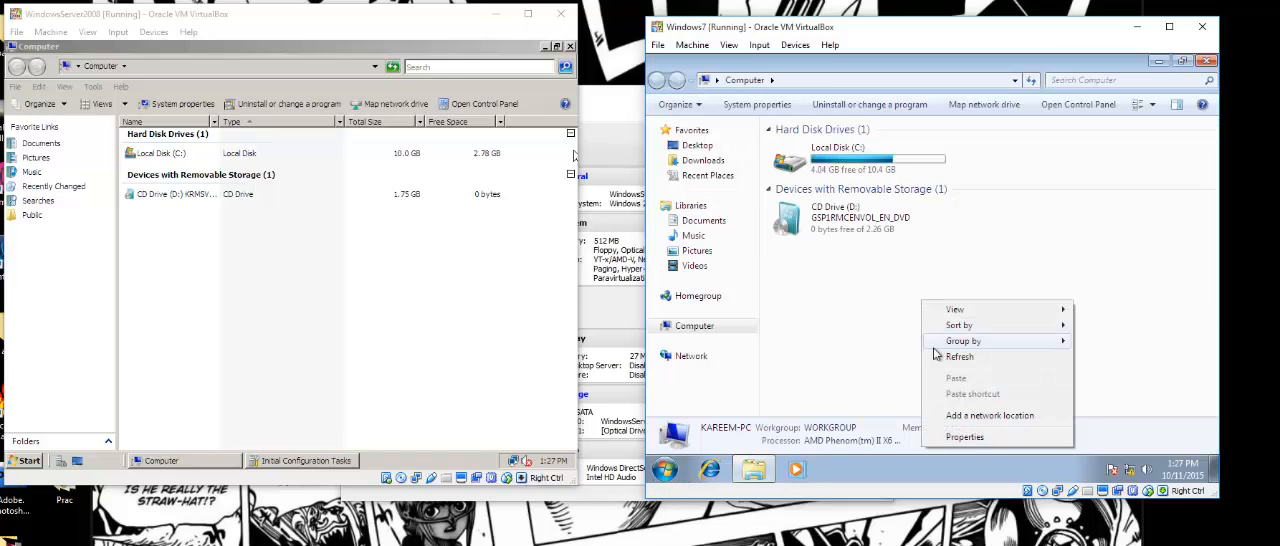
click(968, 443)
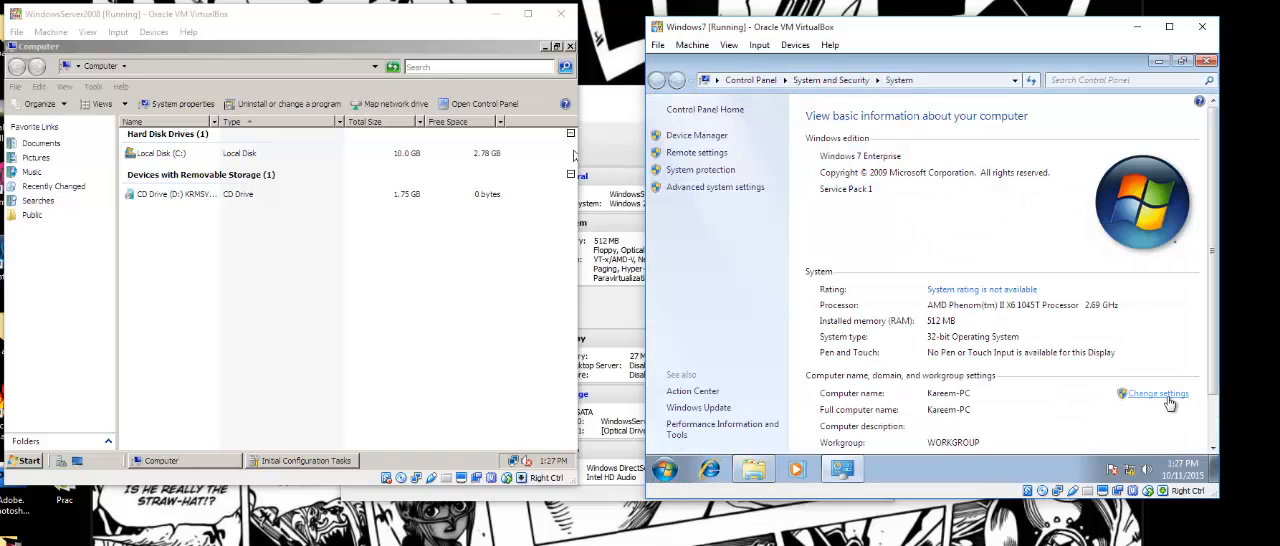
click(1152, 393)
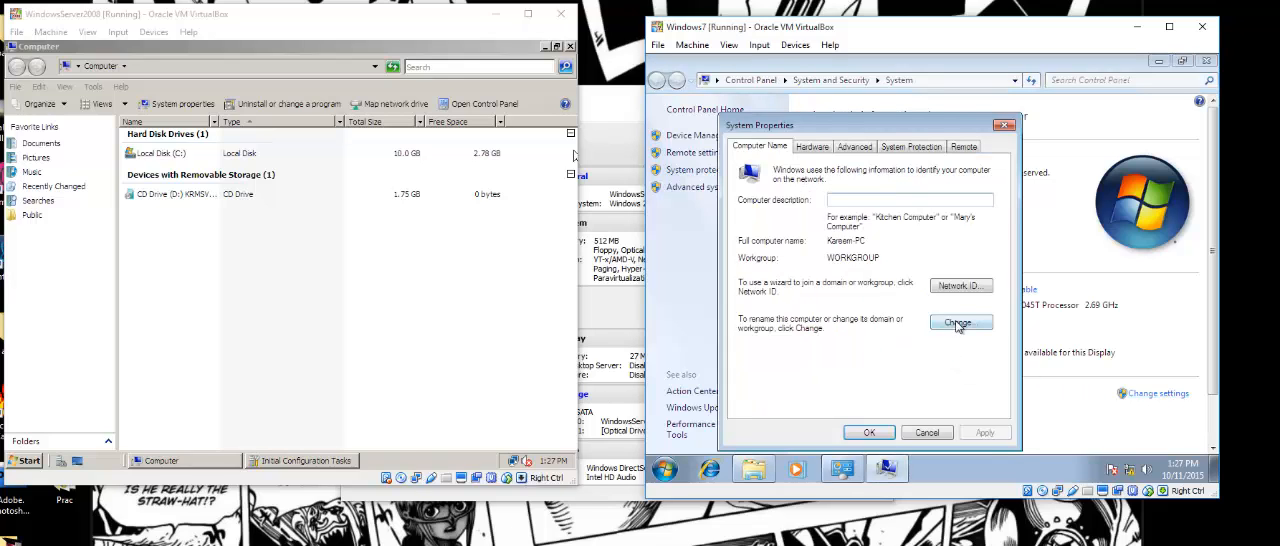
click(962, 322)
Change the Windows 7 computer's membership from workgroup to the domain Platform.com and submit the change.
click(758, 316)
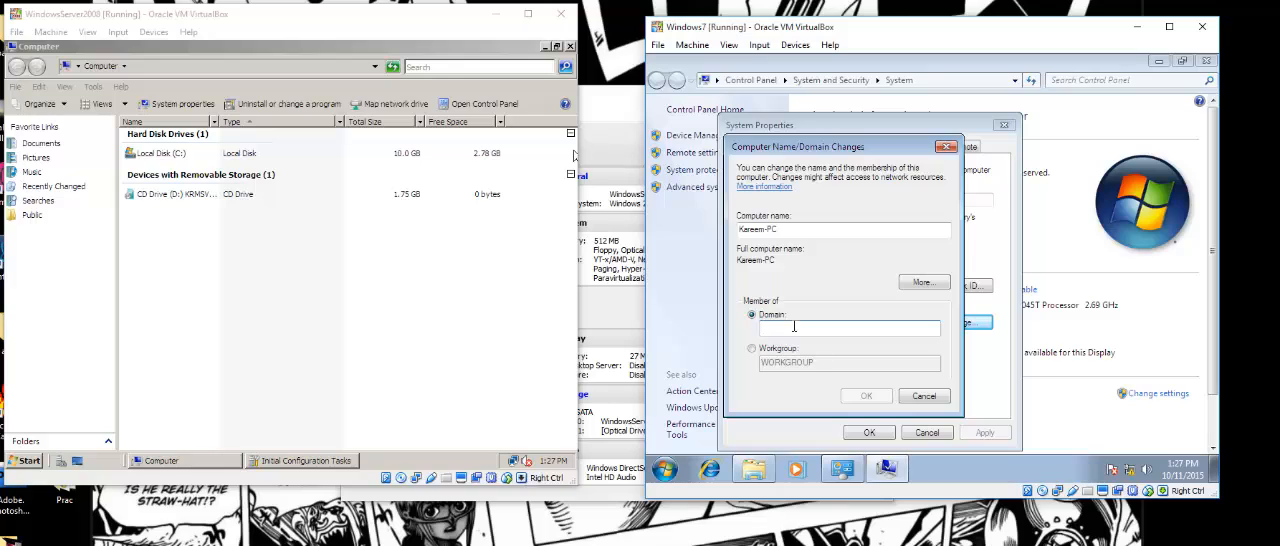
text(platf)
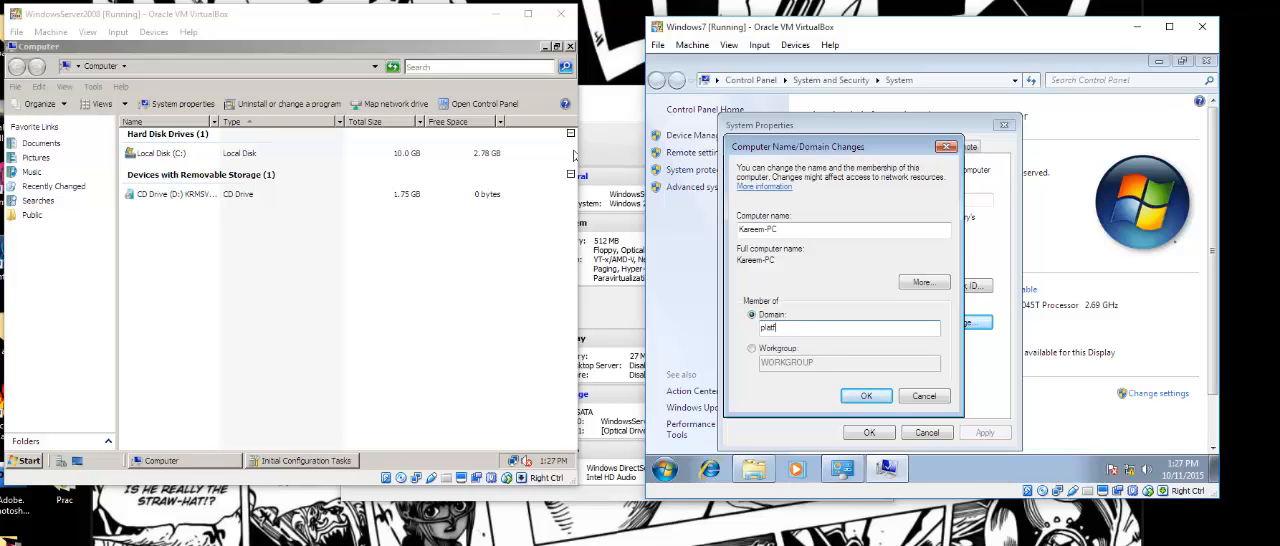
key(BackSpace)
key(BackSpace)
key(BackSpace)
key(BackSpace)
key(BackSpace)
text(Pla)
click(866, 396)
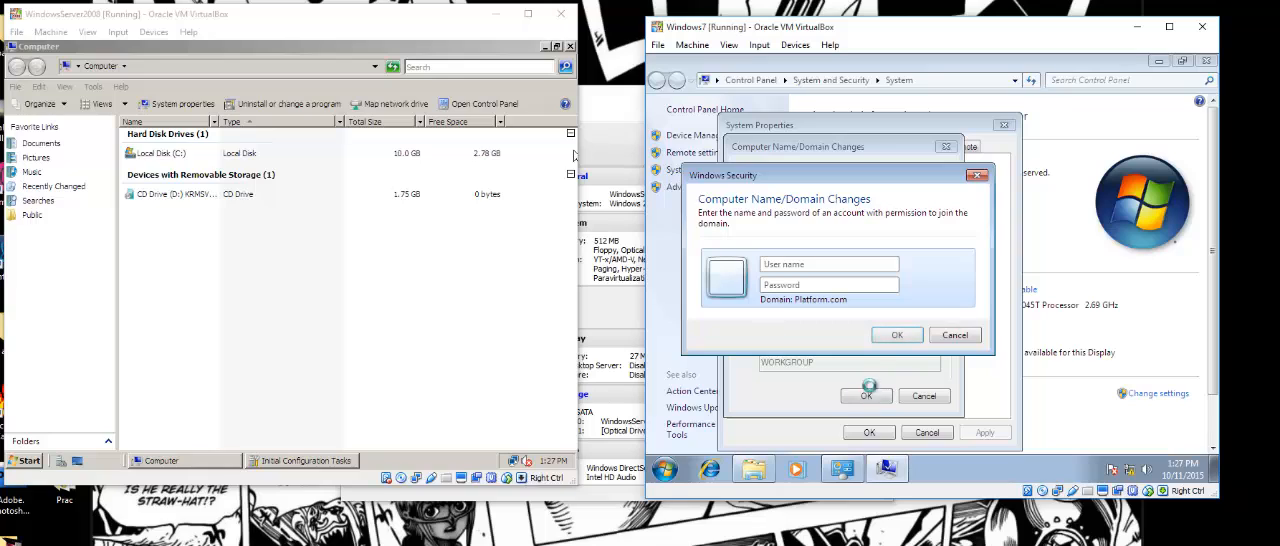
Authorize the Windows 7 domain join with the Administrator user name and the account password.
text(Administrator)
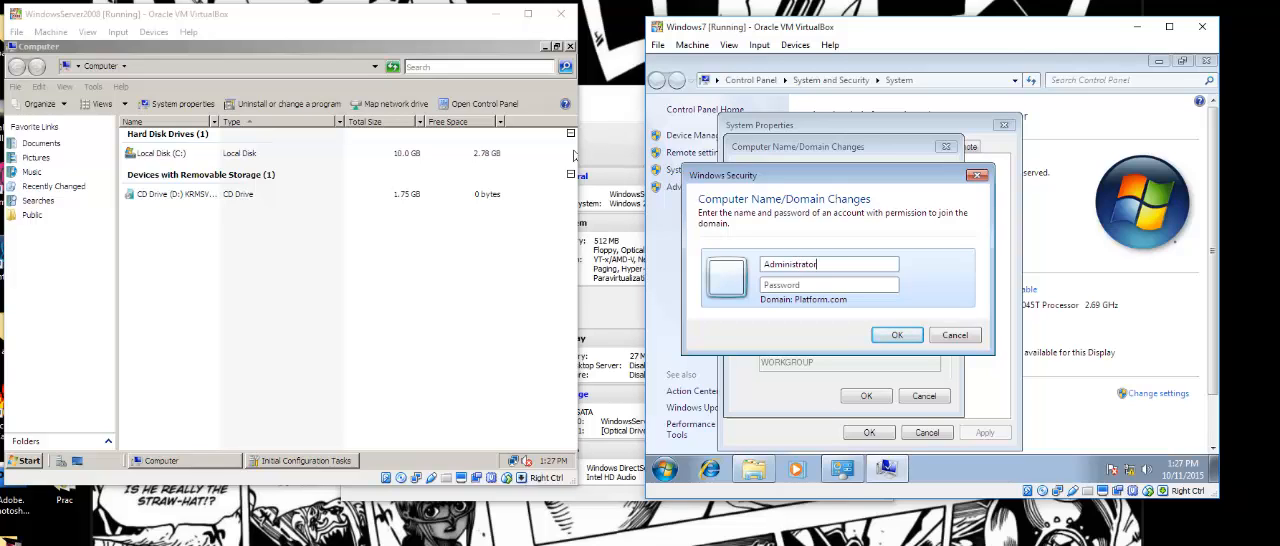
key(Tab)
text(P)
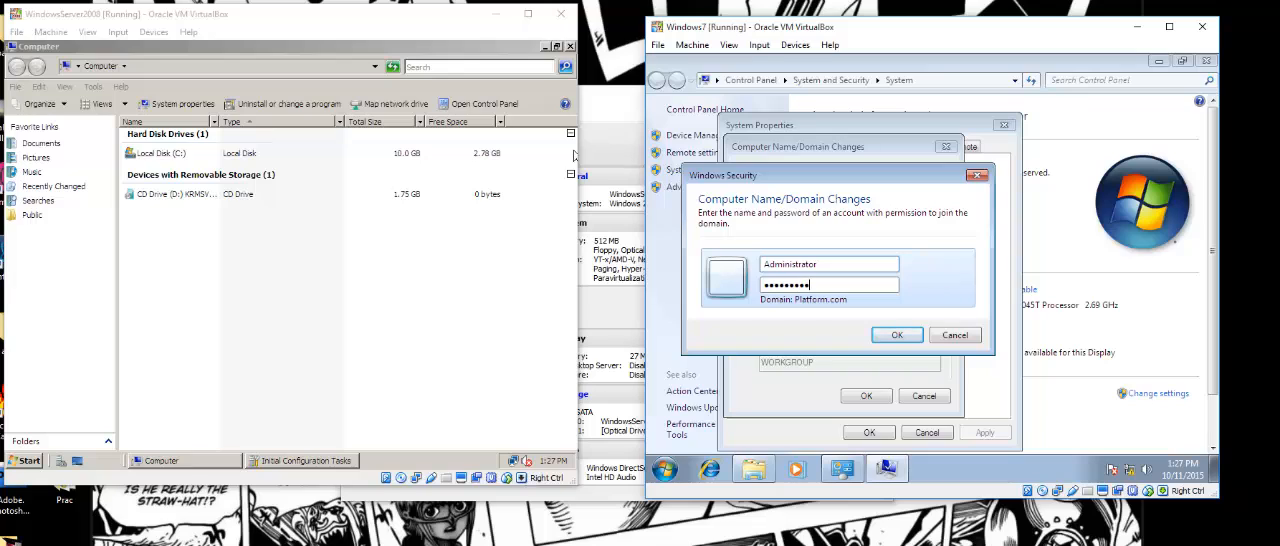
click(873, 335)
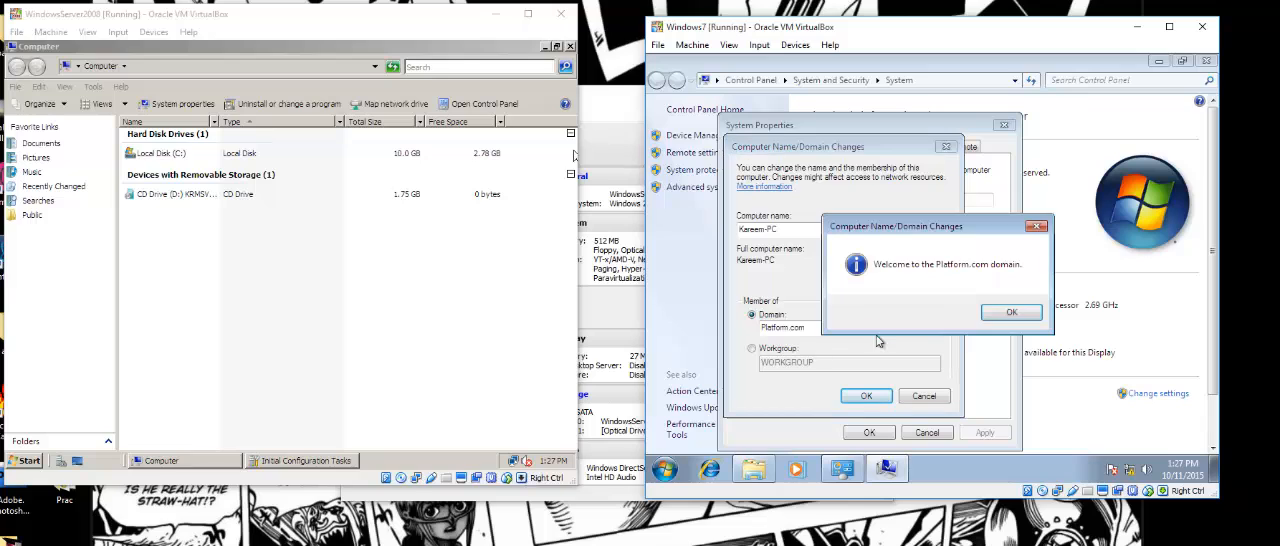
Acknowledge the domain join messages, close System Properties and restart the Windows 7 machine immediately.
click(1011, 313)
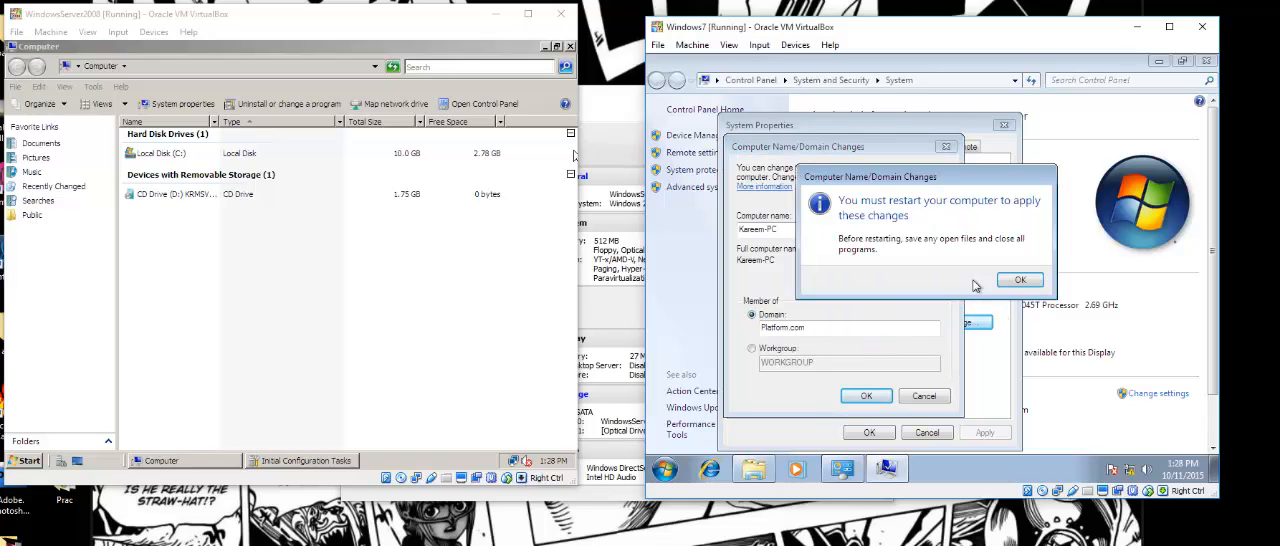
click(1015, 282)
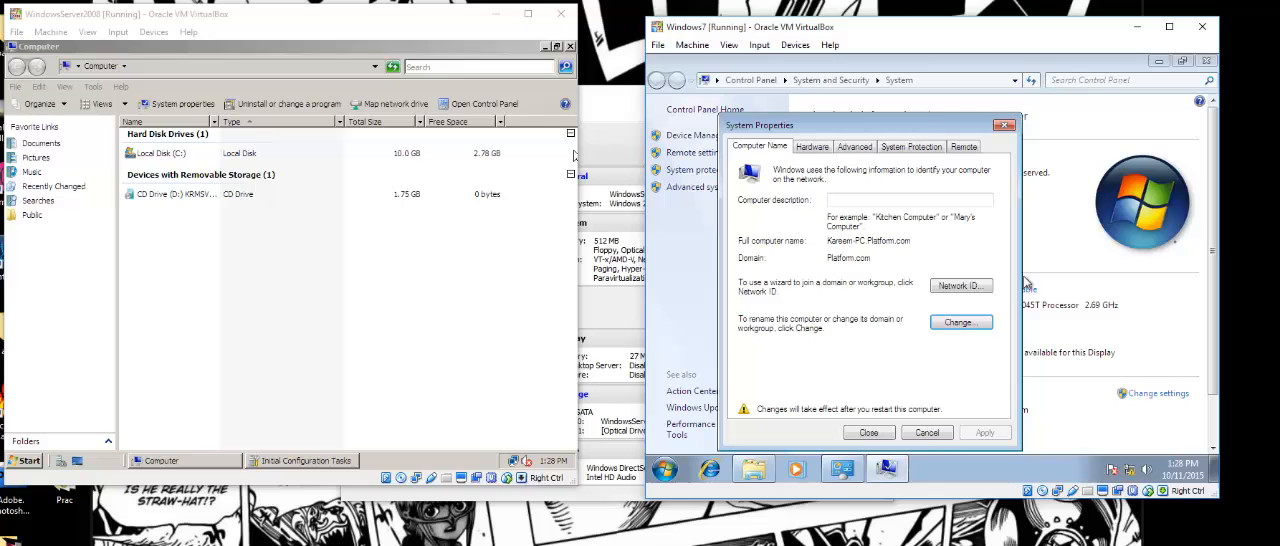
click(880, 432)
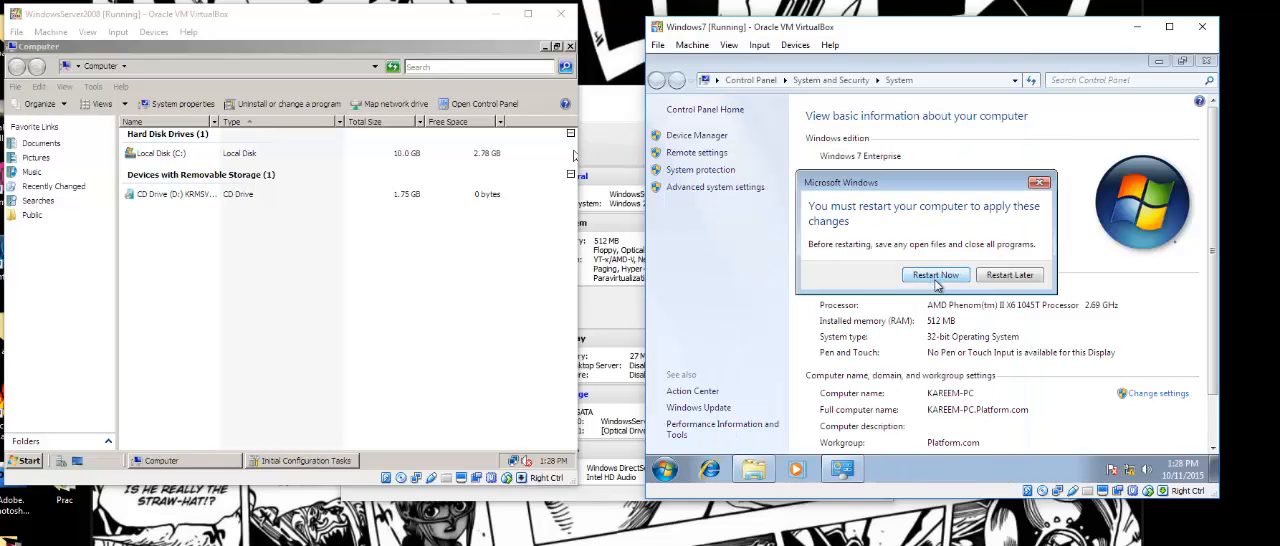
click(935, 276)
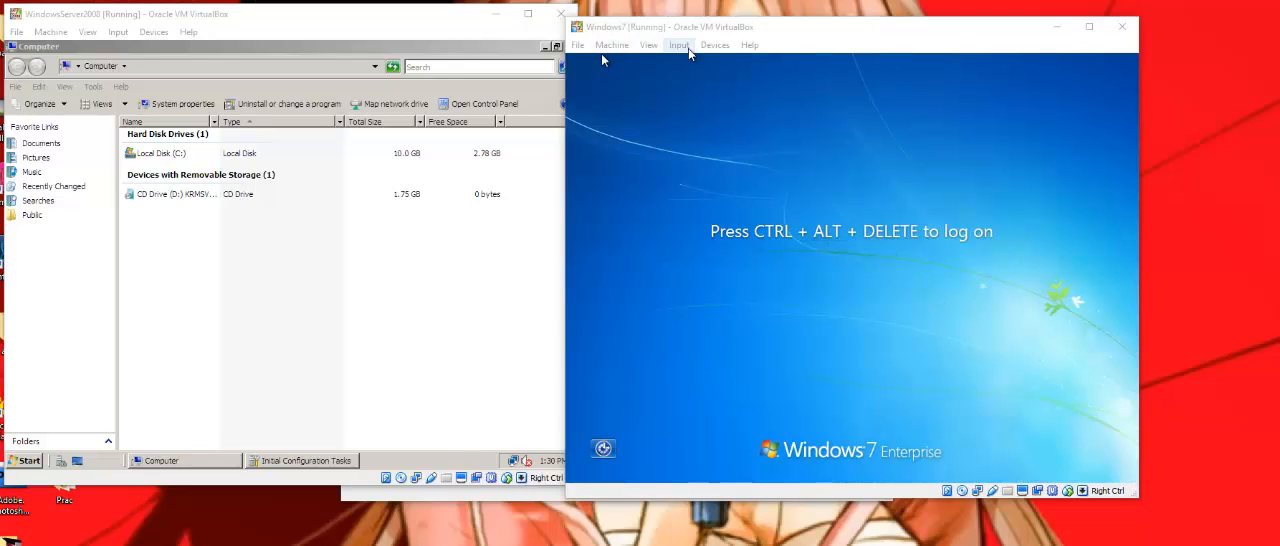
Send the secure attention sequence to the Windows 7 machine and switch to logging on as another user.
click(697, 80)
click(679, 46)
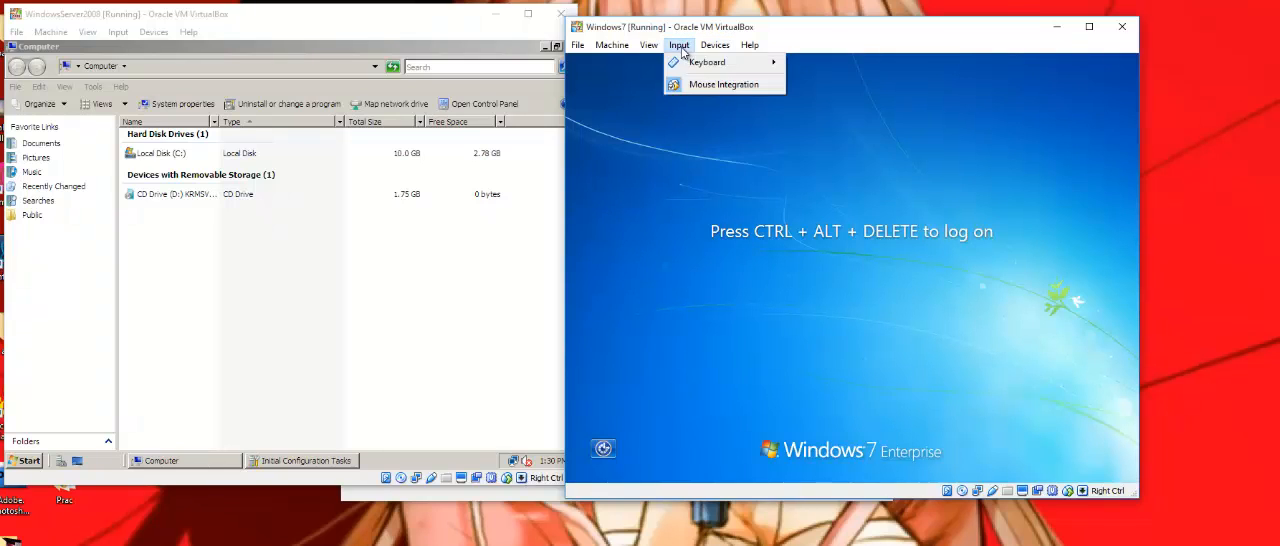
mouse_move(740, 63)
click(845, 92)
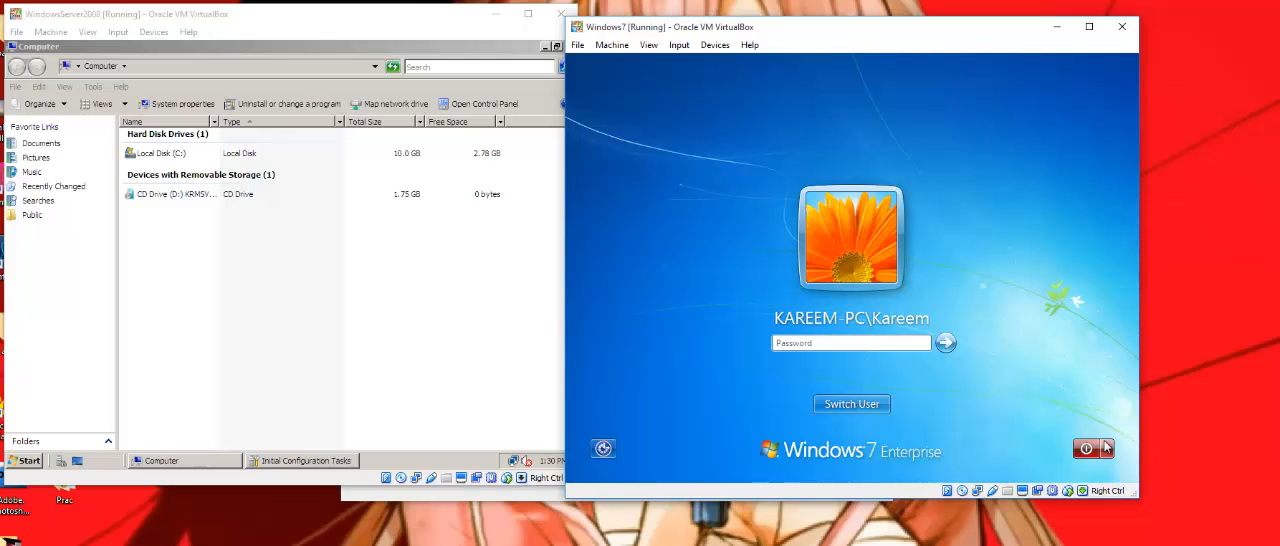
click(843, 405)
click(917, 300)
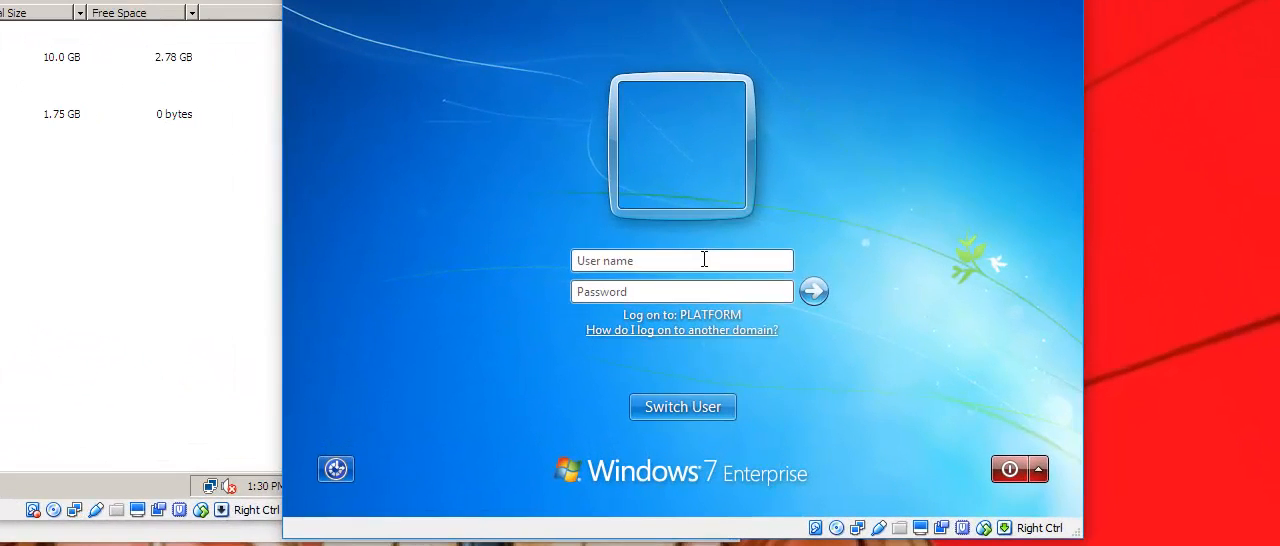
Log on to the Windows 7 machine as Platform\Administrator with the account password.
click(704, 259)
text(Platform\Administrat)
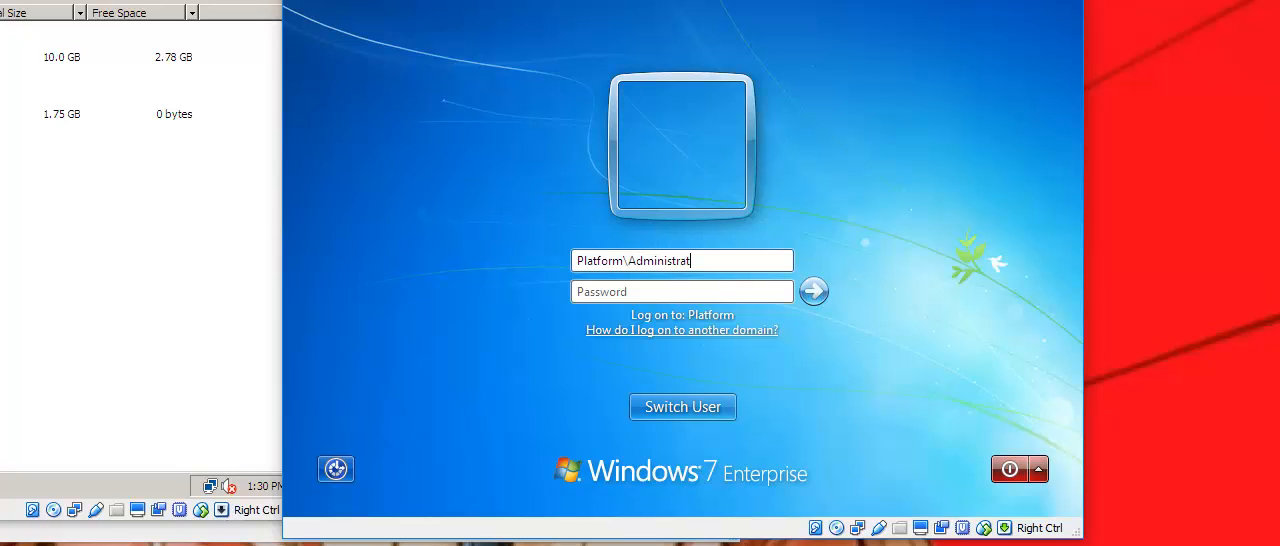
text(or)
key(Tab)
text(•)
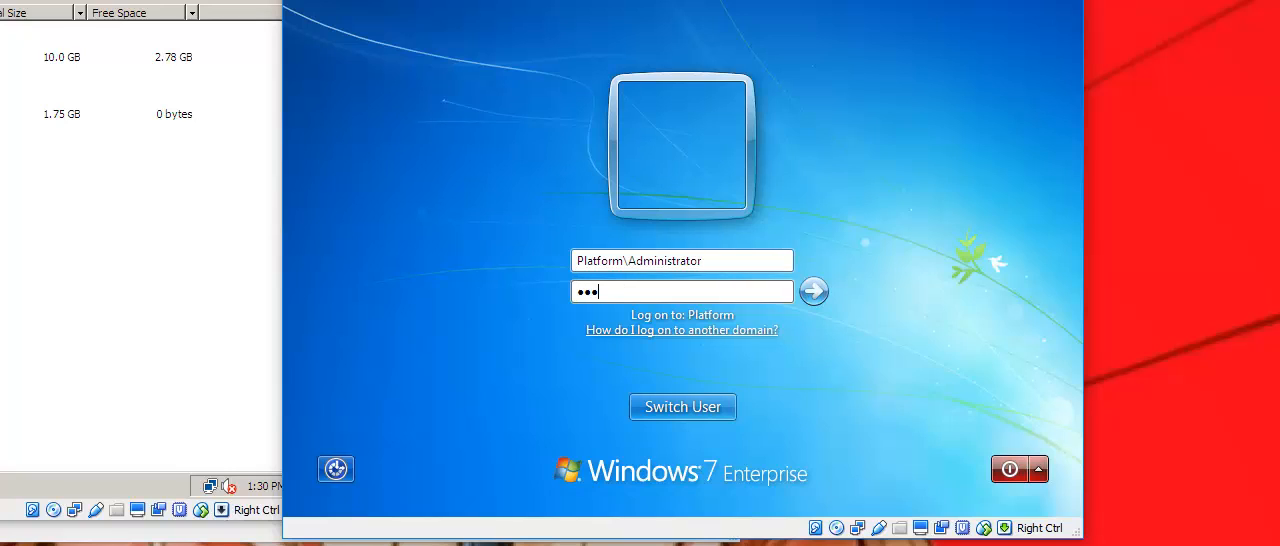
key(Return)
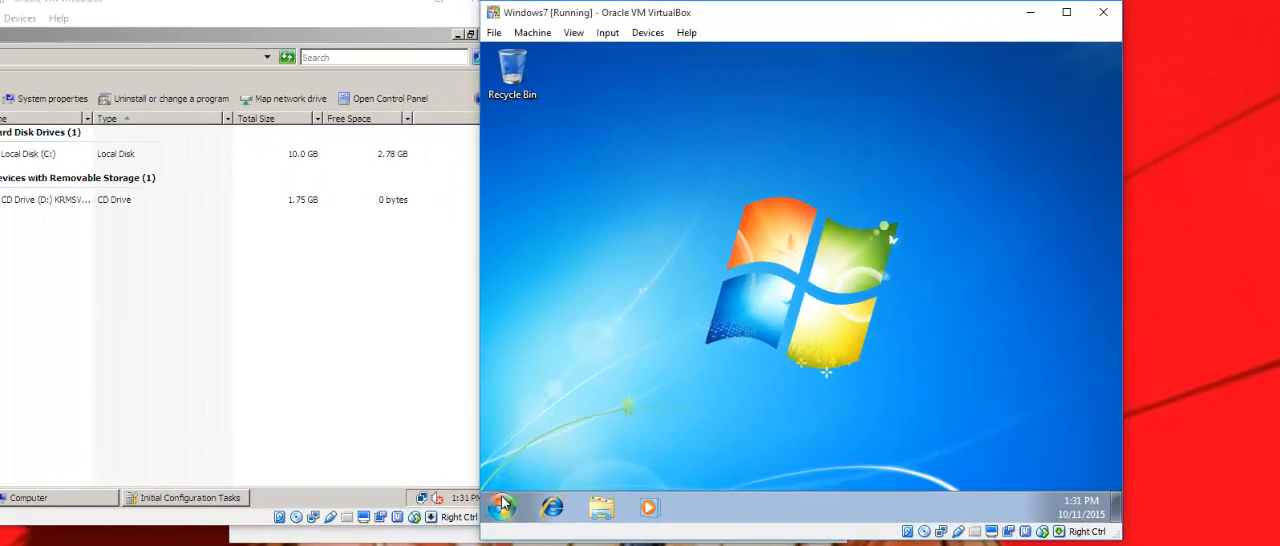
Turn on network discovery and file sharing in the Windows 7 Network window and check the details of both listed computers.
click(502, 501)
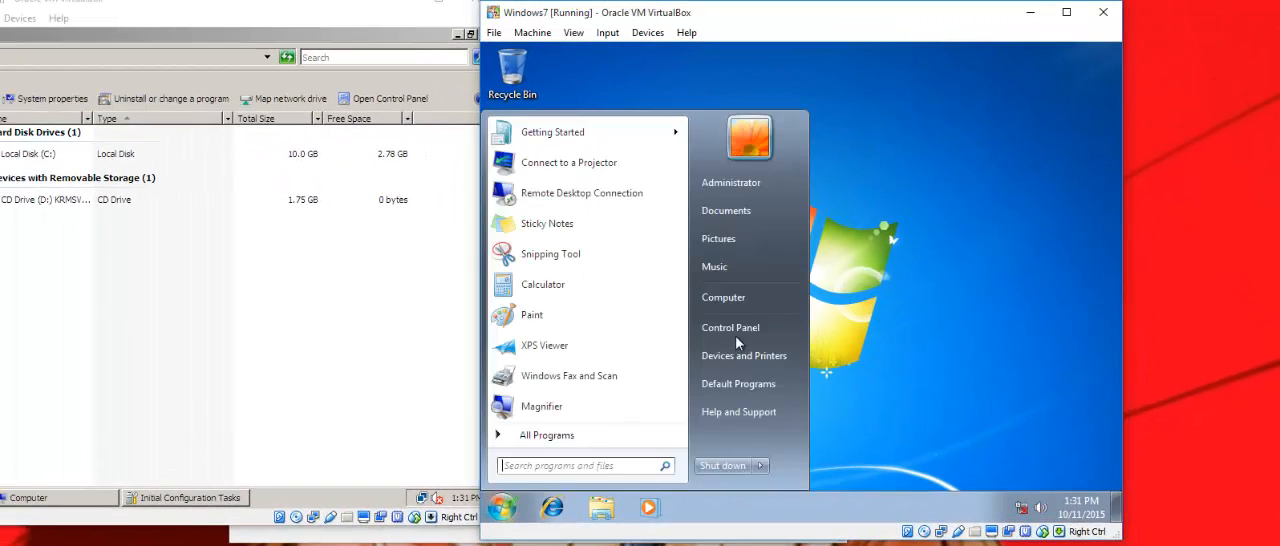
click(725, 292)
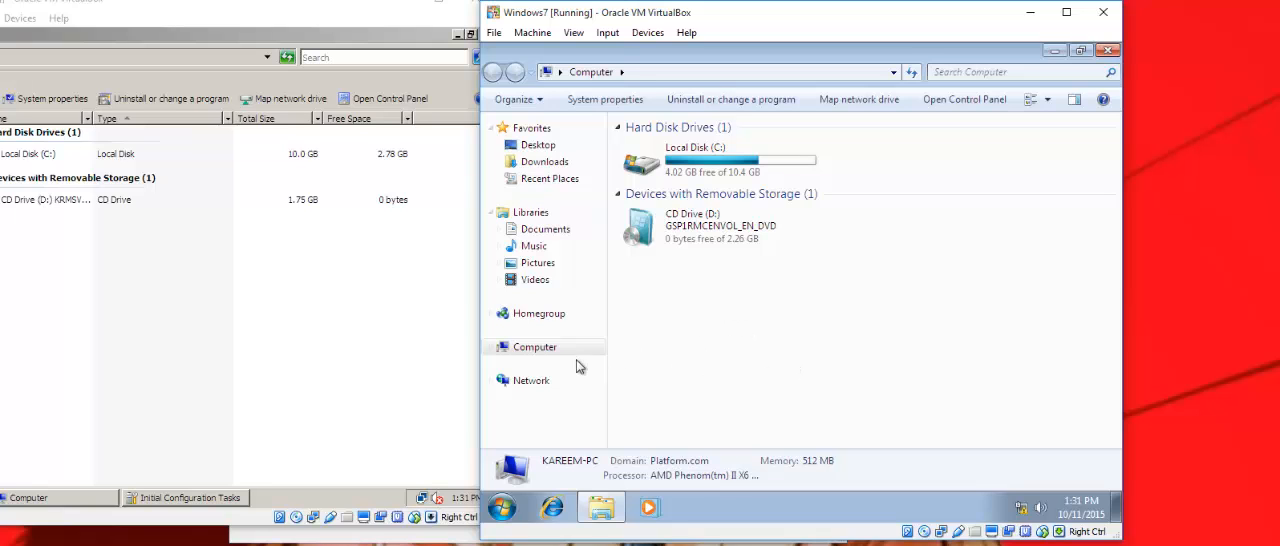
click(531, 381)
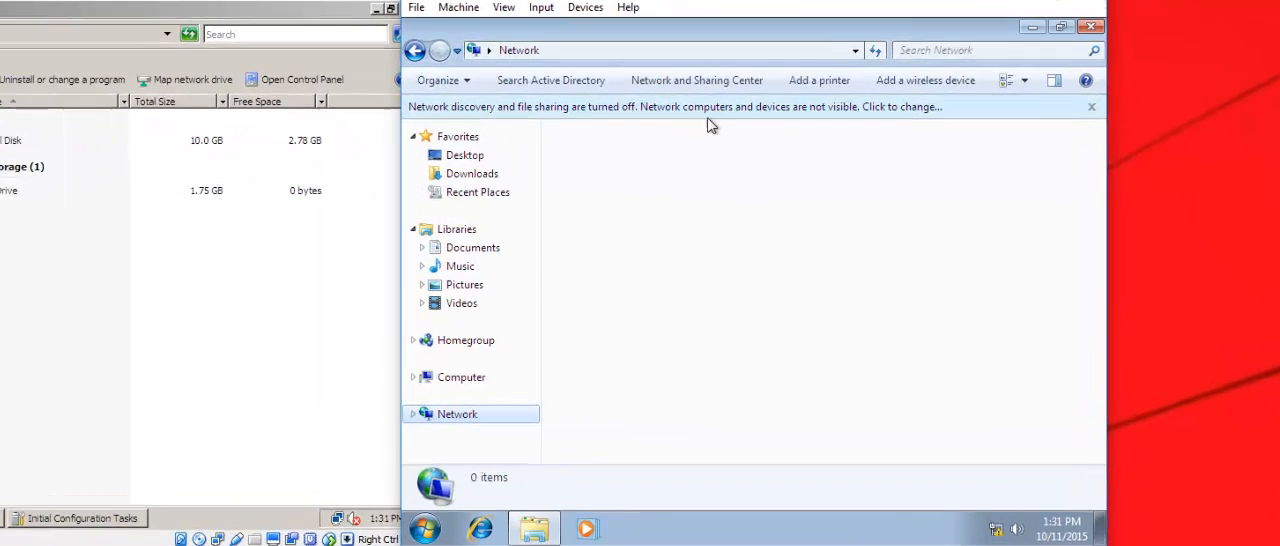
click(703, 110)
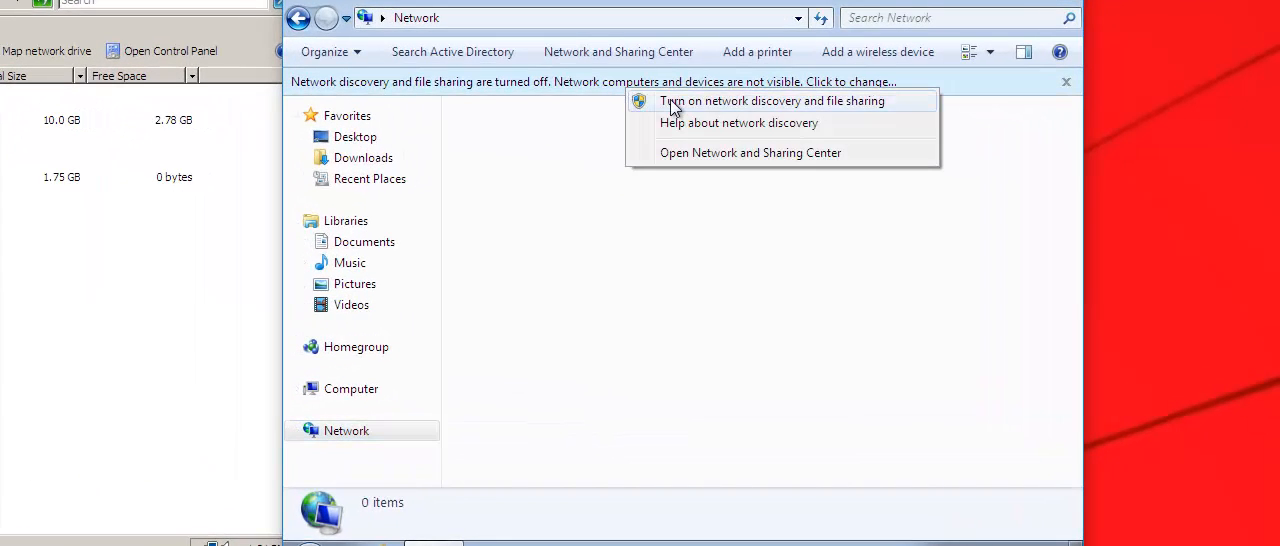
click(672, 103)
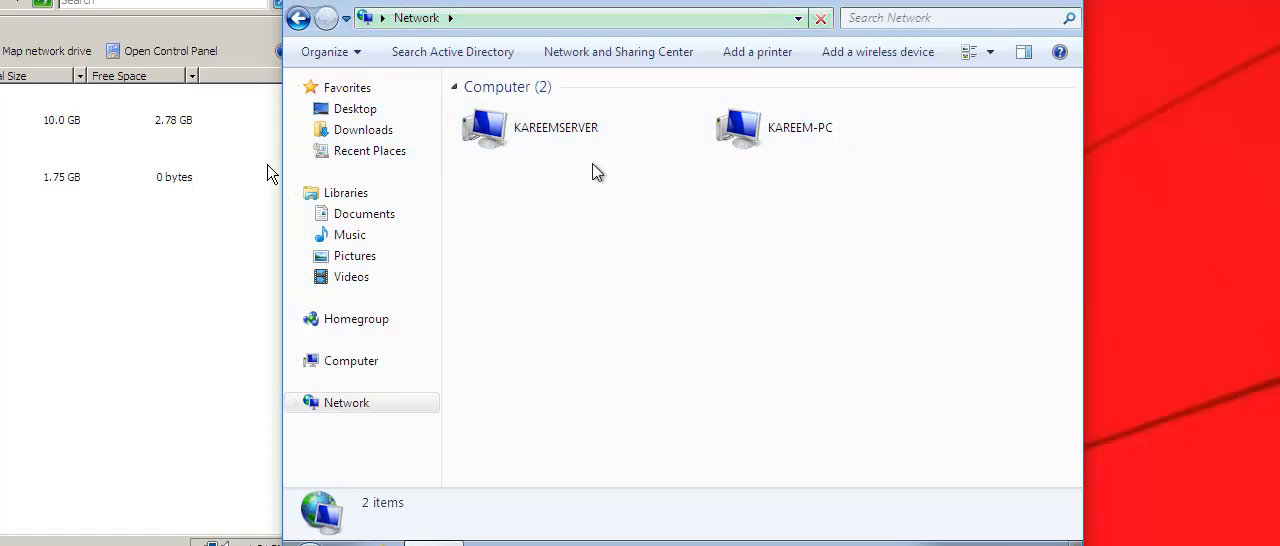
click(794, 130)
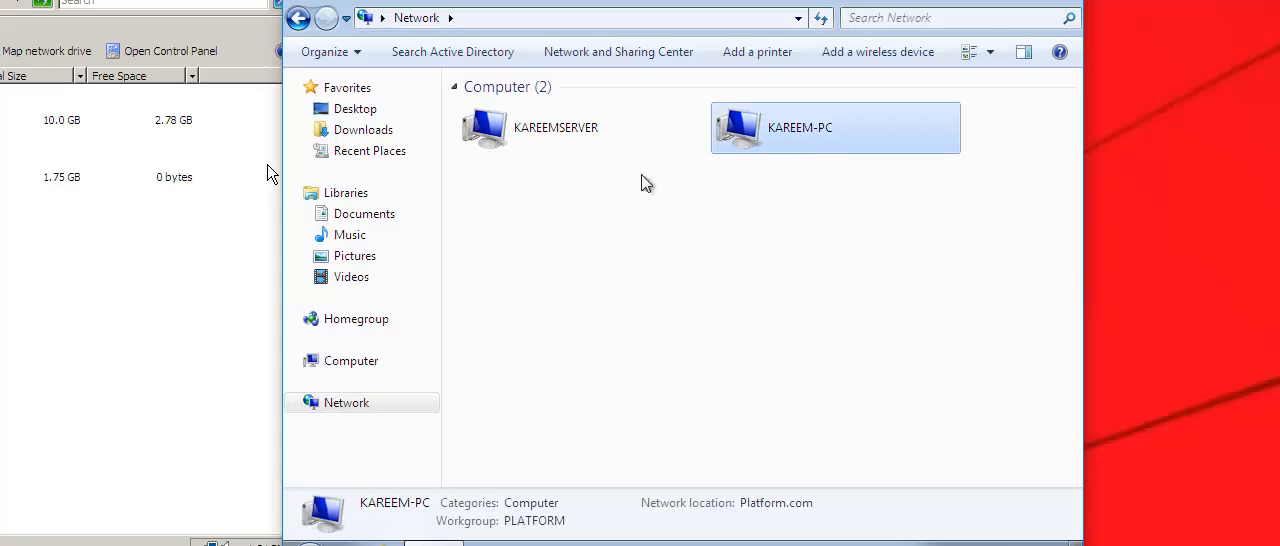
click(553, 131)
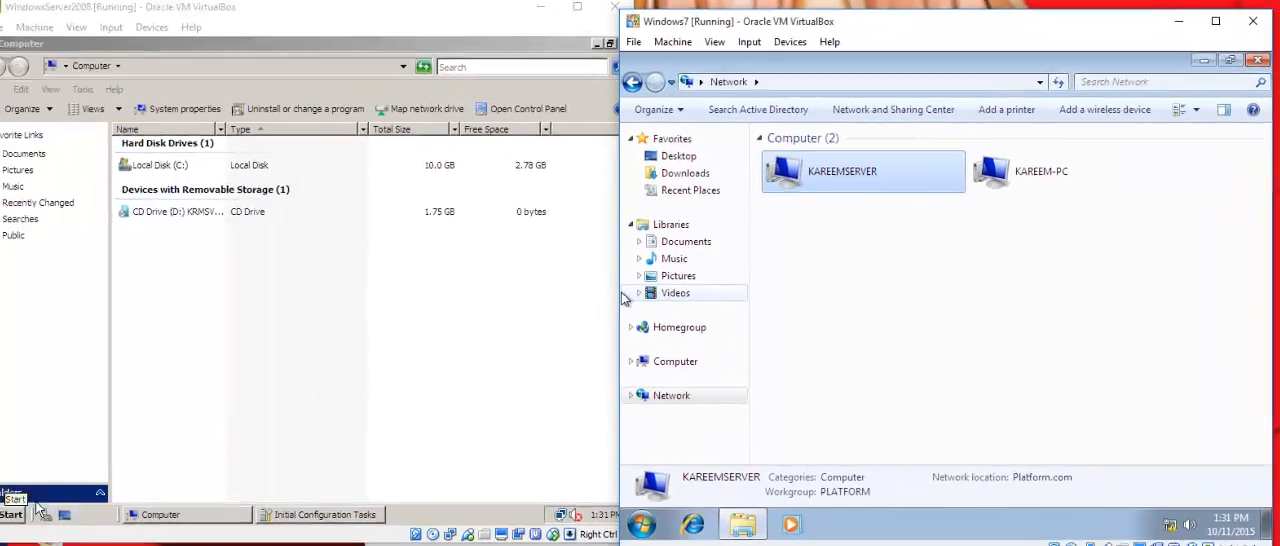
Browse the network on the Windows Server 2008 machine, refresh the list and select the Windows 7 computer.
click(214, 350)
click(44, 513)
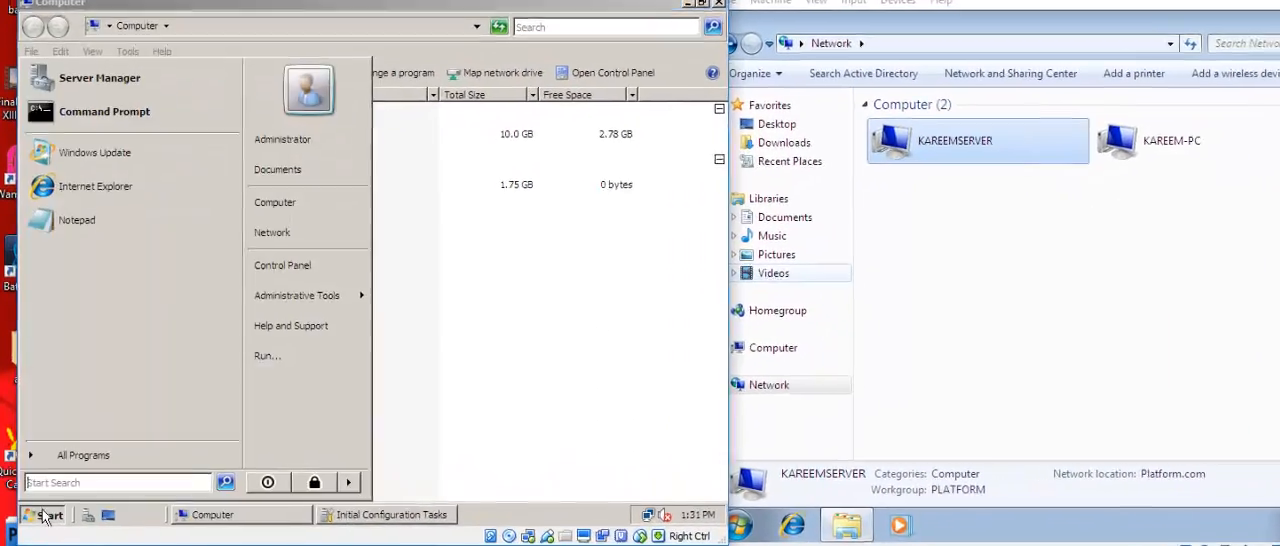
click(365, 203)
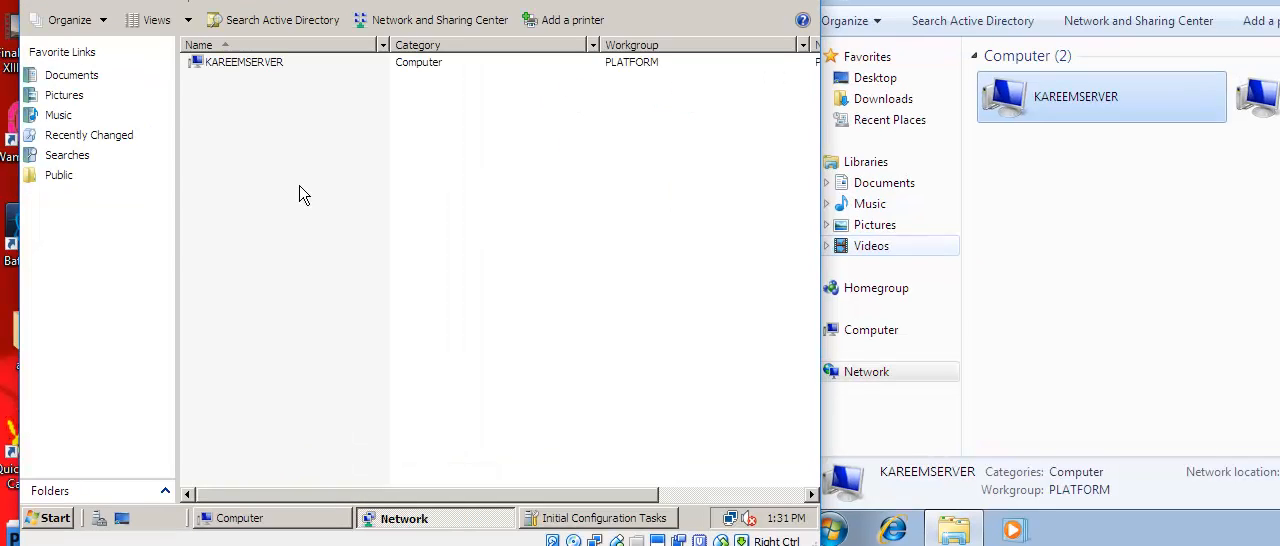
click(267, 66)
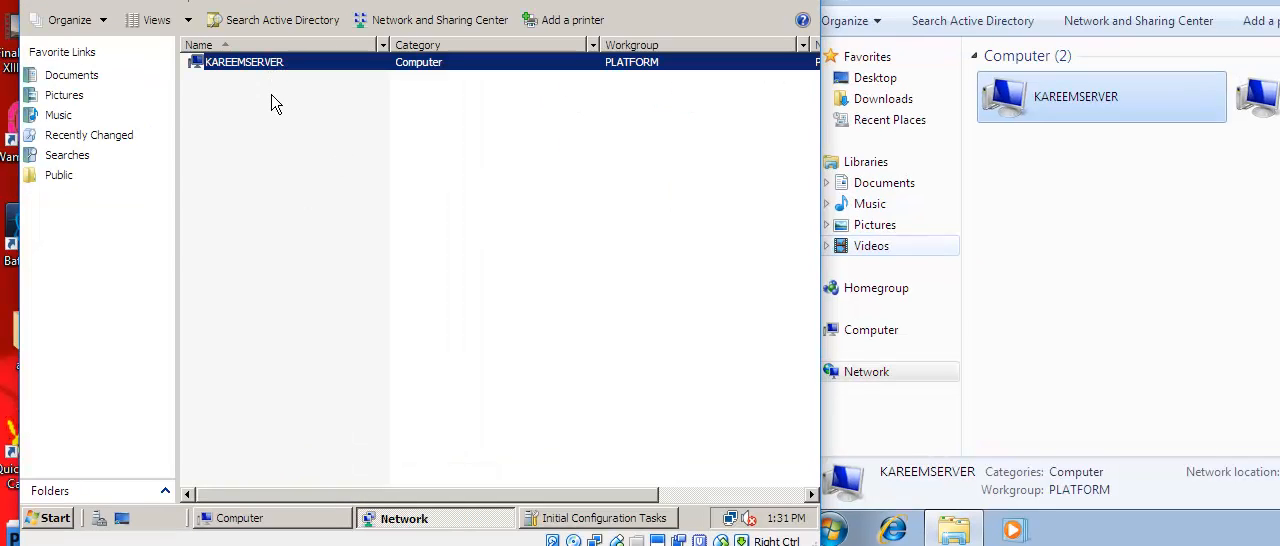
click(273, 98)
right_click(273, 101)
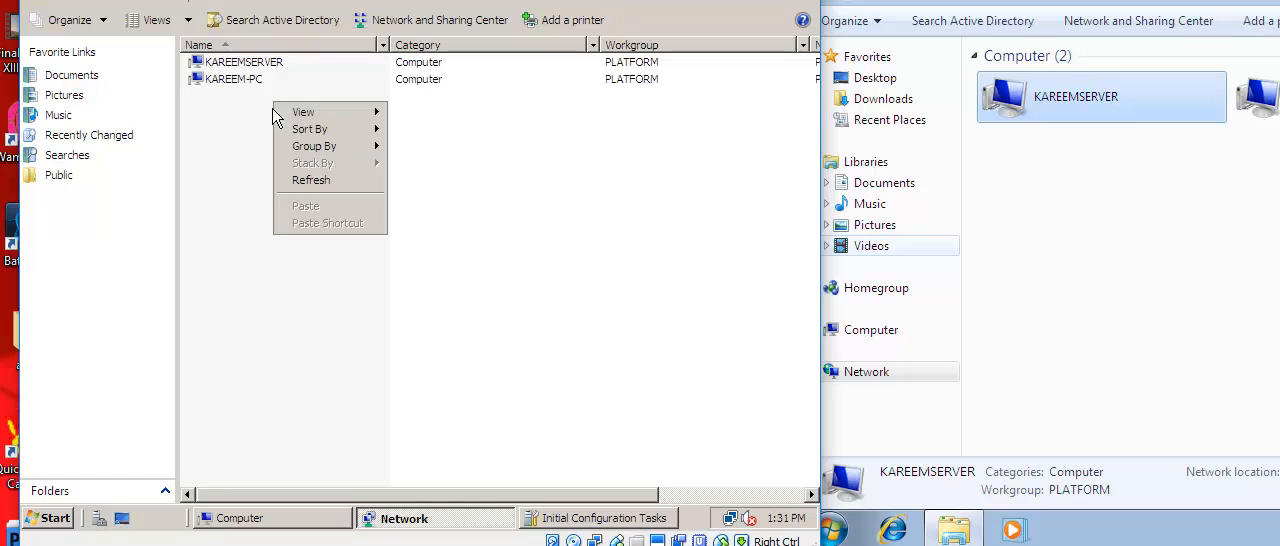
click(300, 180)
click(230, 81)
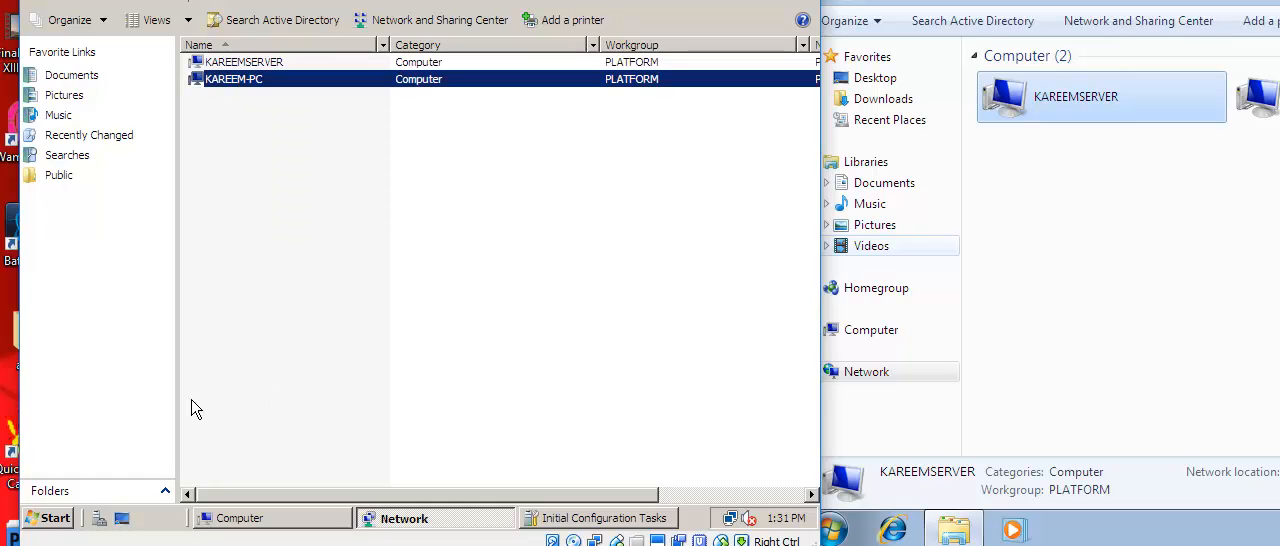
Run Command Prompt as administrator on the server and ping 192.168.0.3.
click(52, 518)
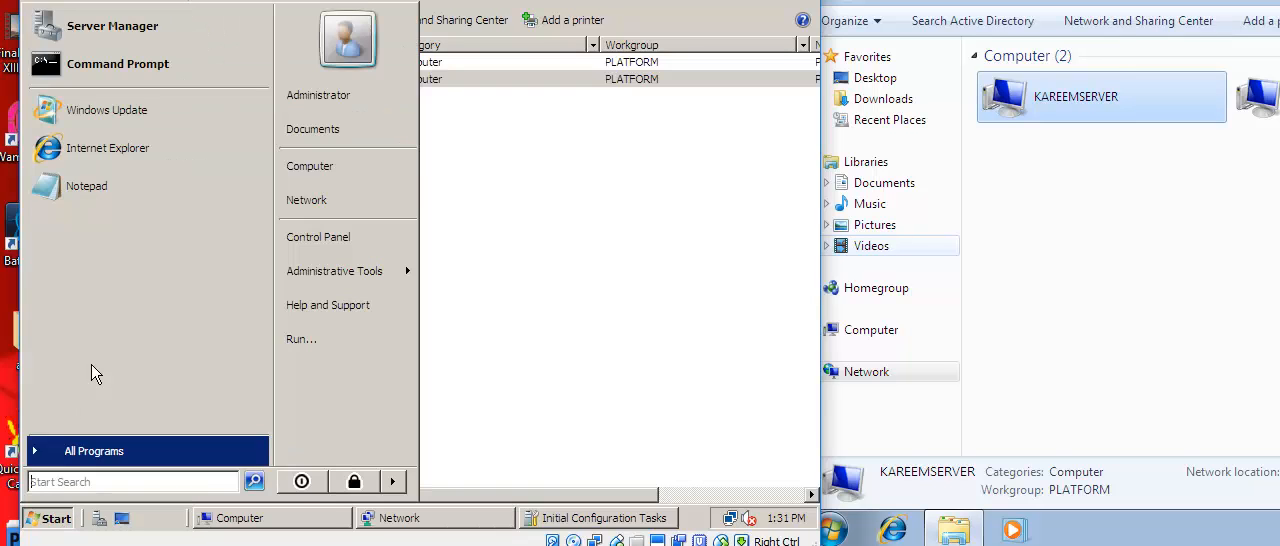
right_click(160, 72)
click(209, 113)
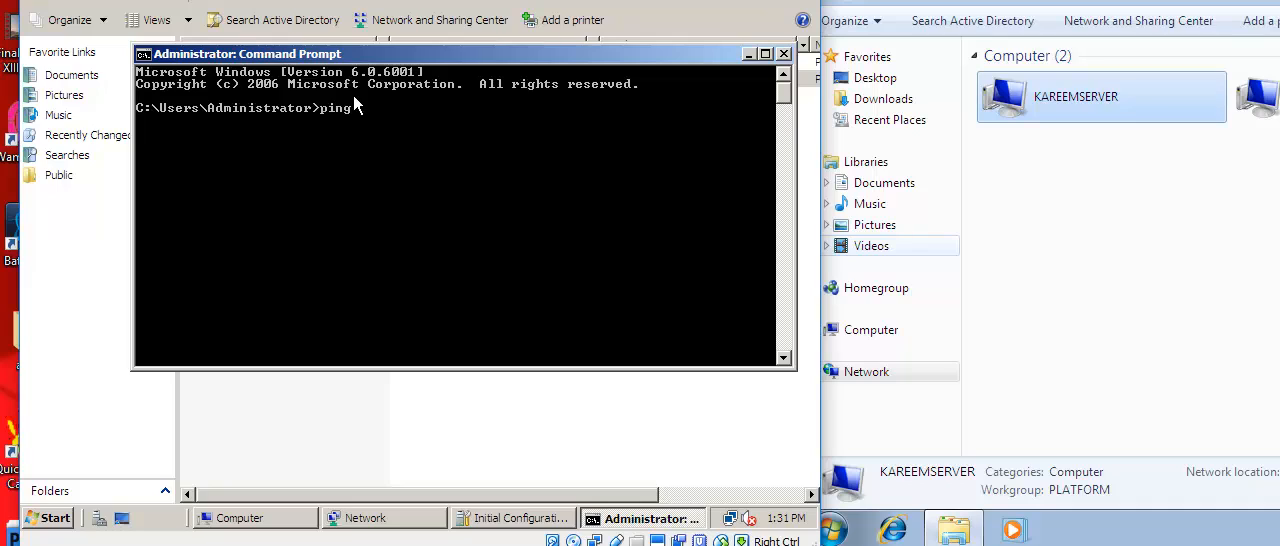
text(192.168.0.3)
key(Return)
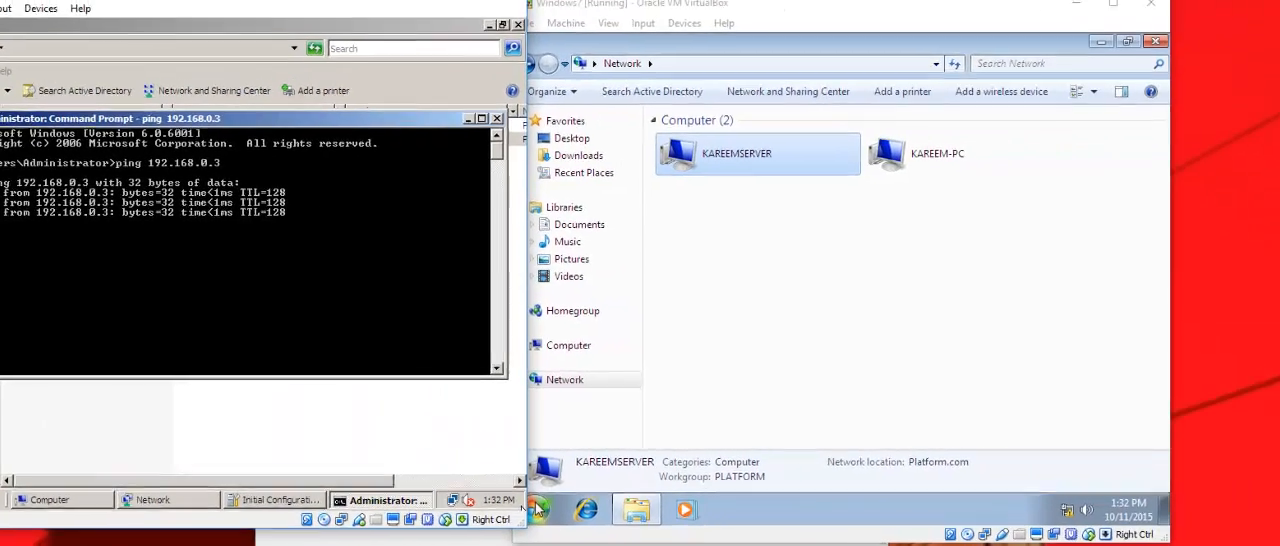
Find cmd on the Windows 7 machine, run it as administrator and ping the server's IP address.
click(538, 510)
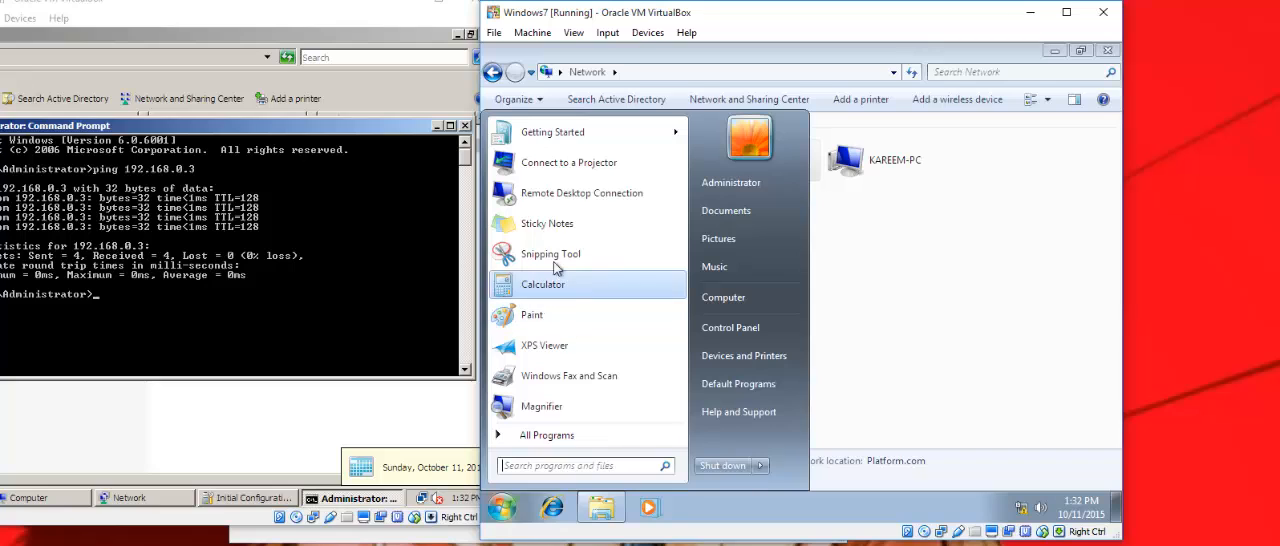
text(cmd)
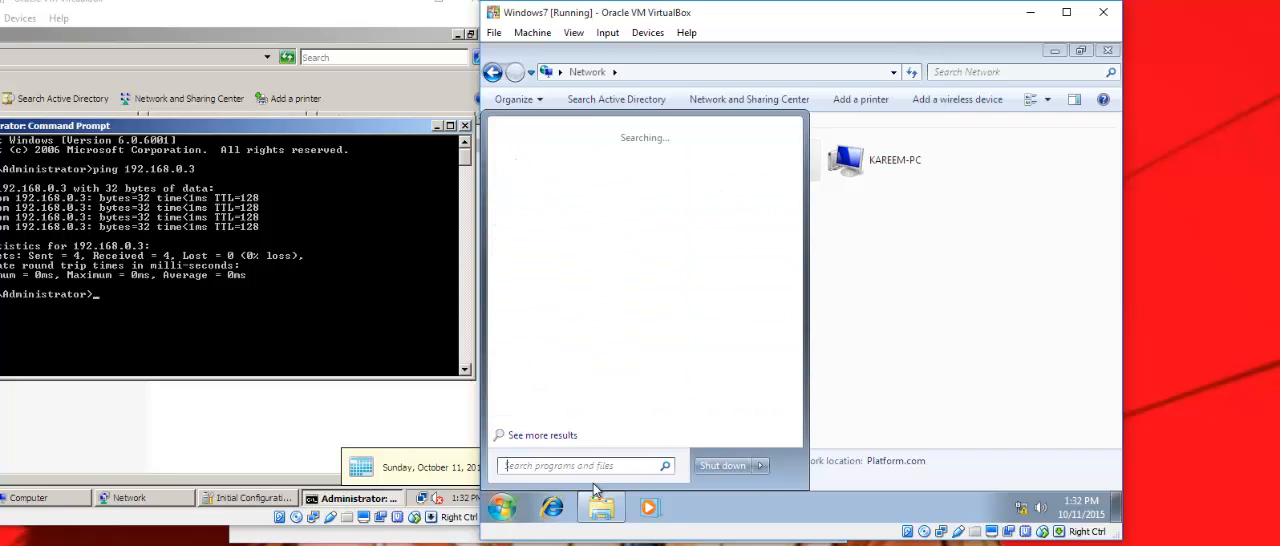
right_click(527, 167)
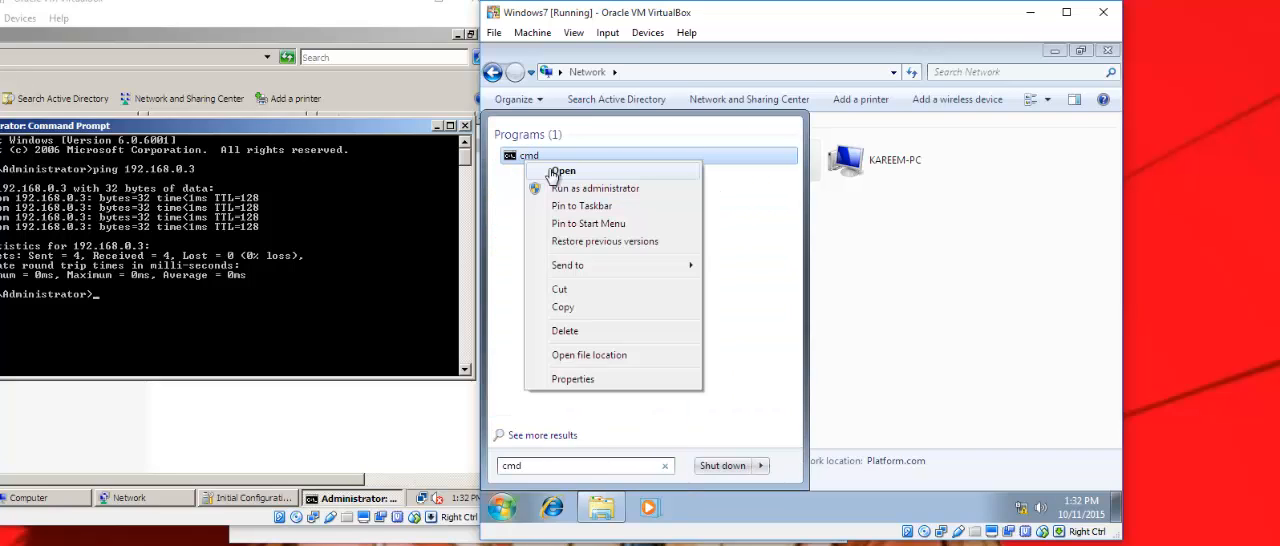
click(573, 190)
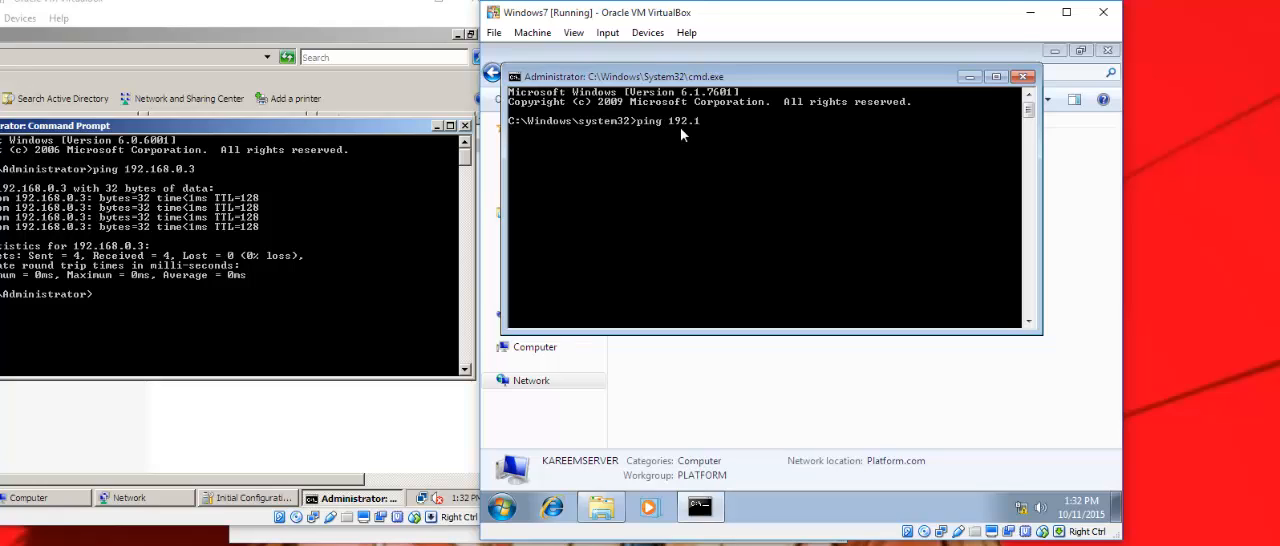
text(ping 192.168.0.1)
key(Return)
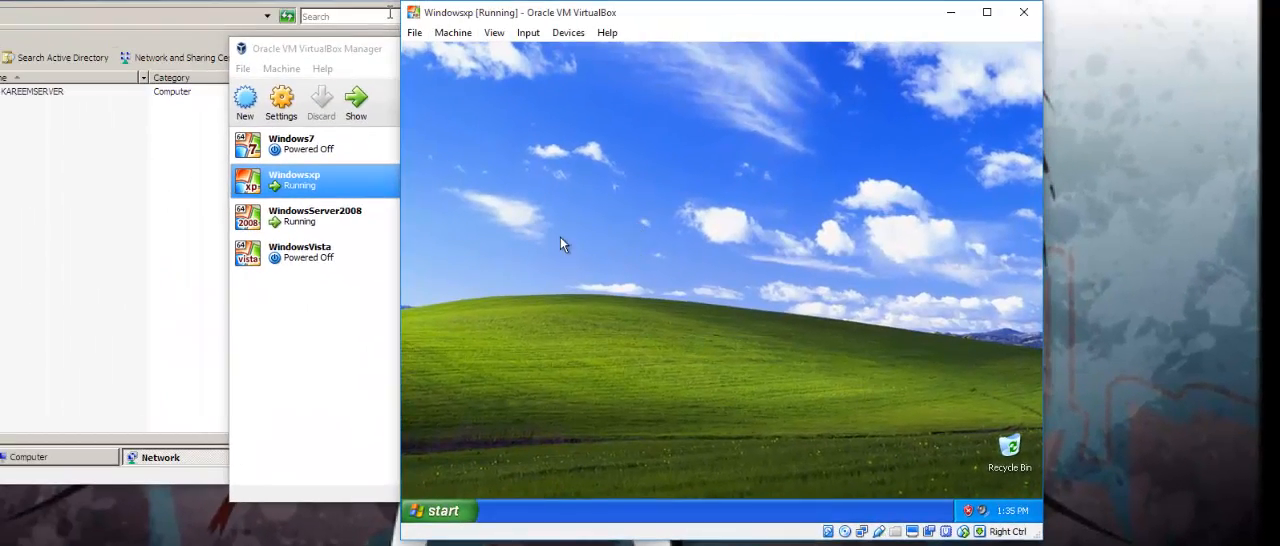
Open the Local Area Connection's properties from the network connections on the Windows XP machine.
click(461, 514)
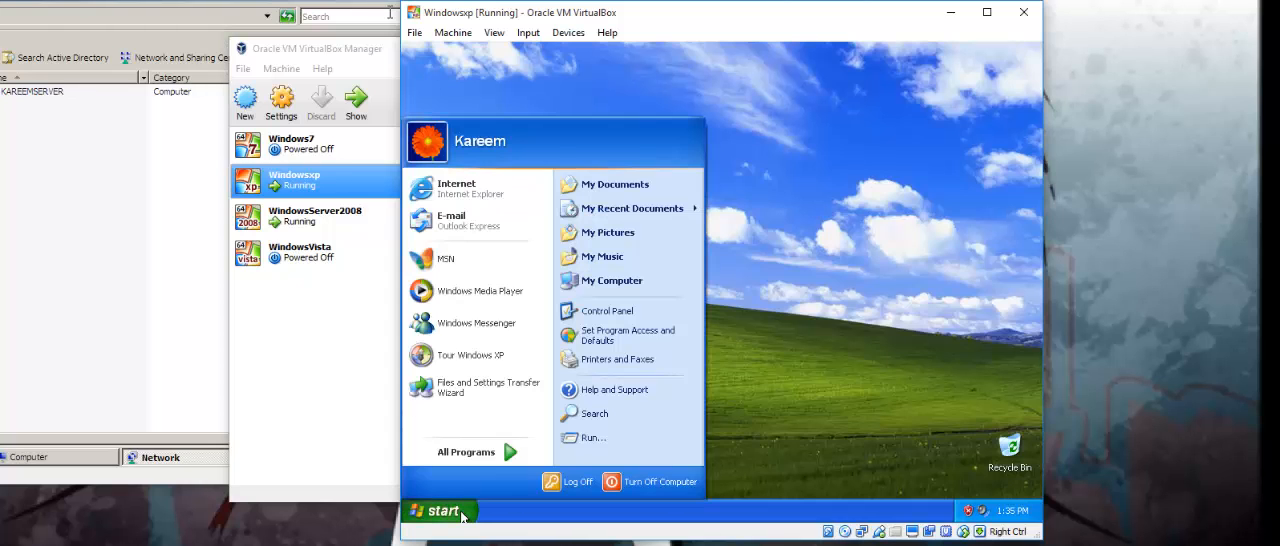
click(602, 310)
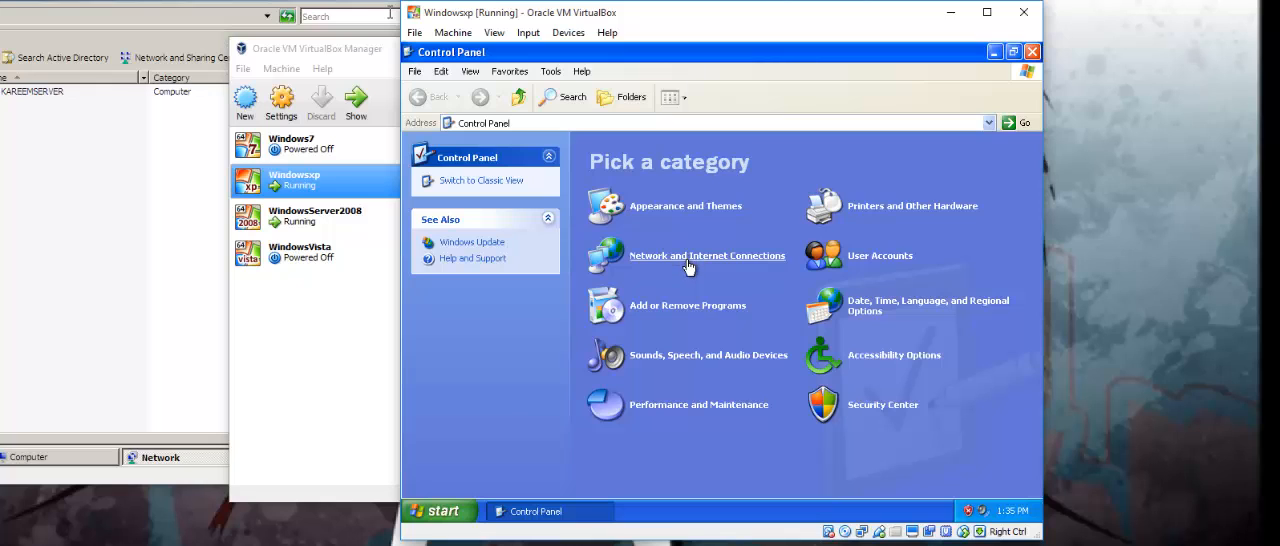
click(692, 262)
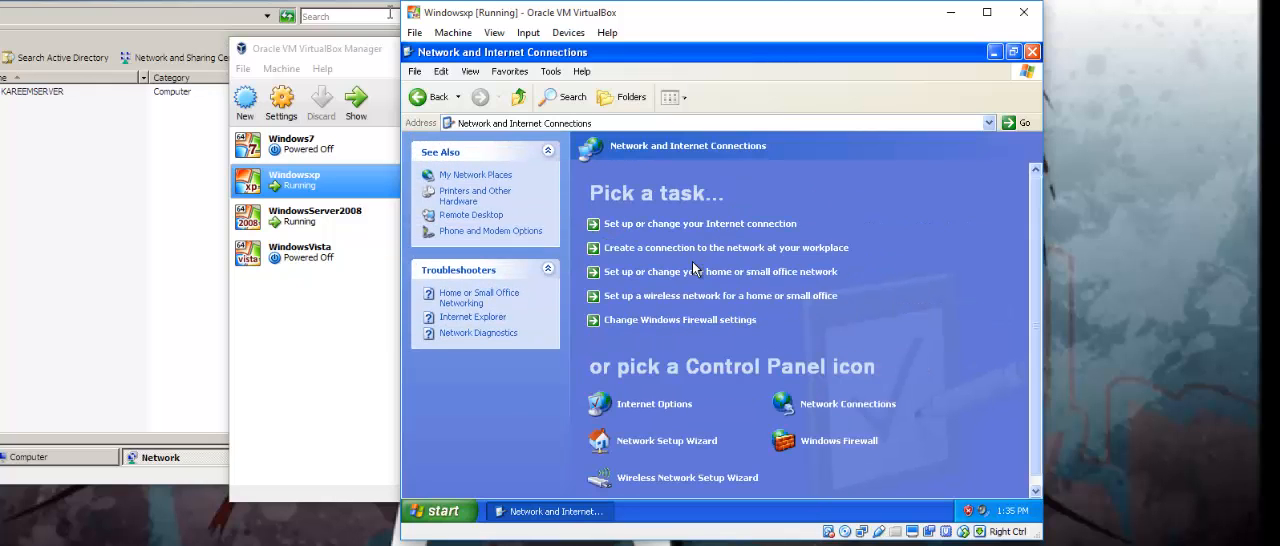
click(825, 404)
click(668, 170)
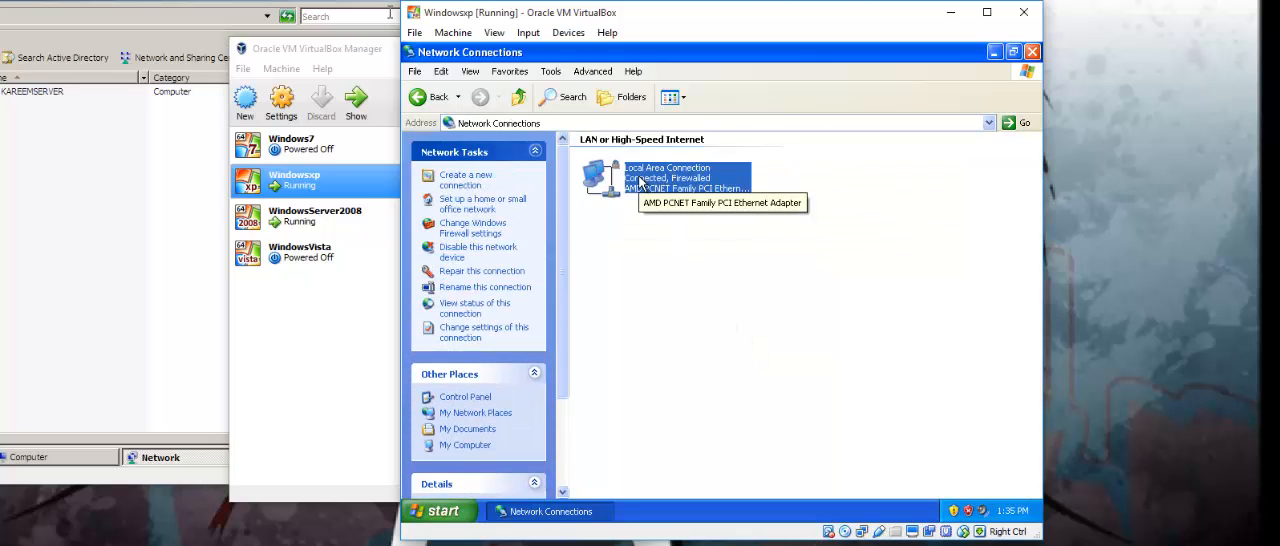
right_click(640, 181)
click(690, 302)
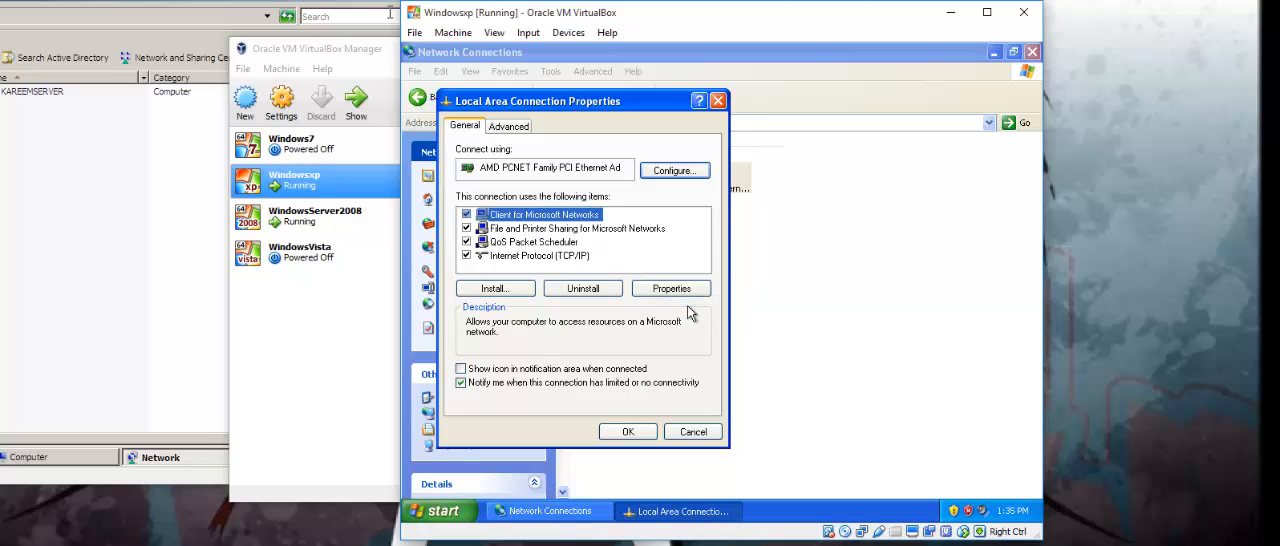
Configure TCP/IP on the Windows XP connection with IP 192.168.0.4, subnet mask 255.255.255.0, and gateway and preferred DNS 192.168.0.1.
click(552, 256)
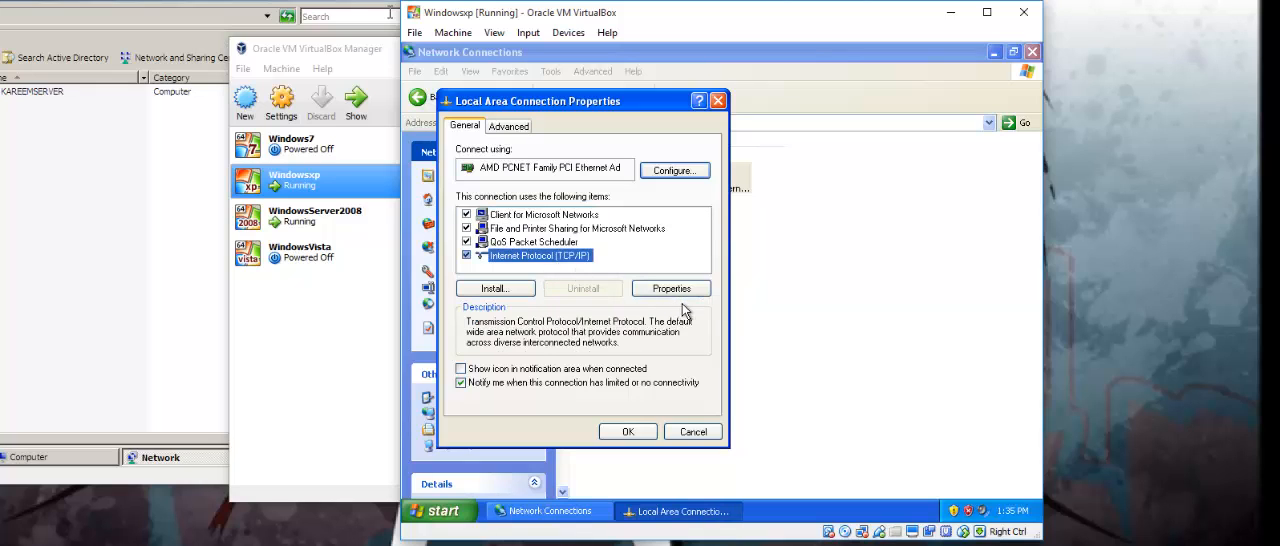
click(672, 289)
click(551, 259)
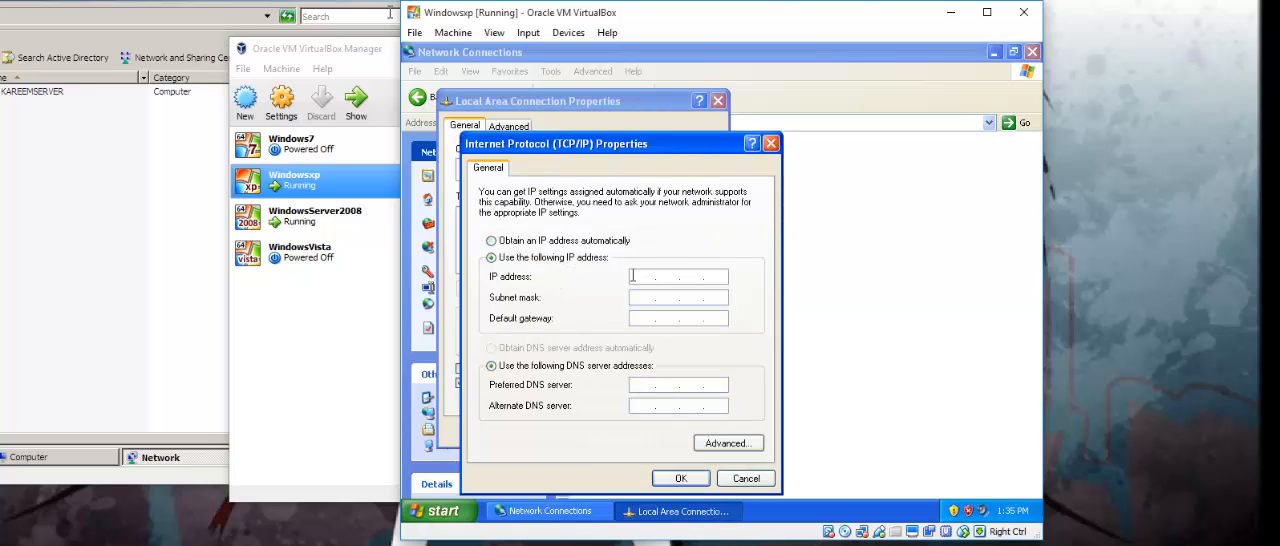
click(670, 275)
text(192.168.0.4)
click(649, 314)
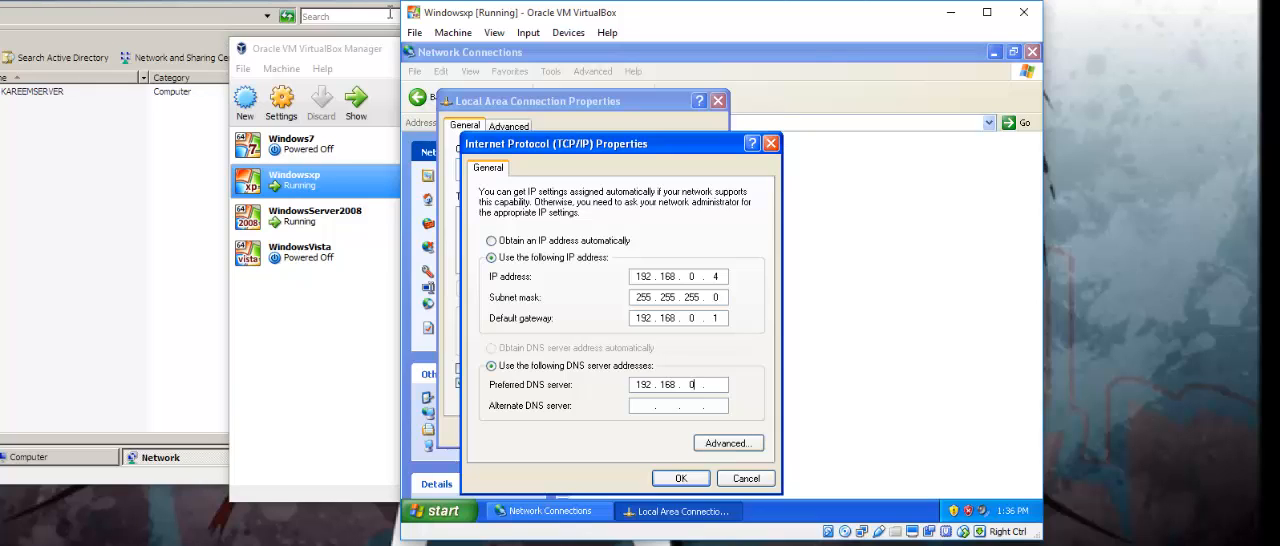
text(.1)
click(684, 477)
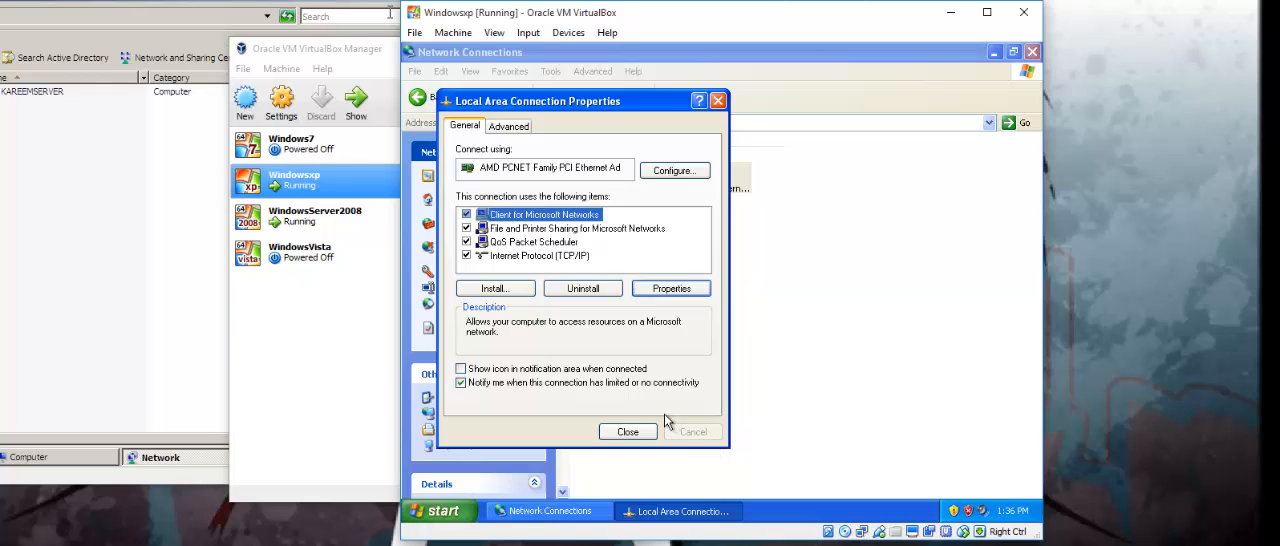
click(627, 432)
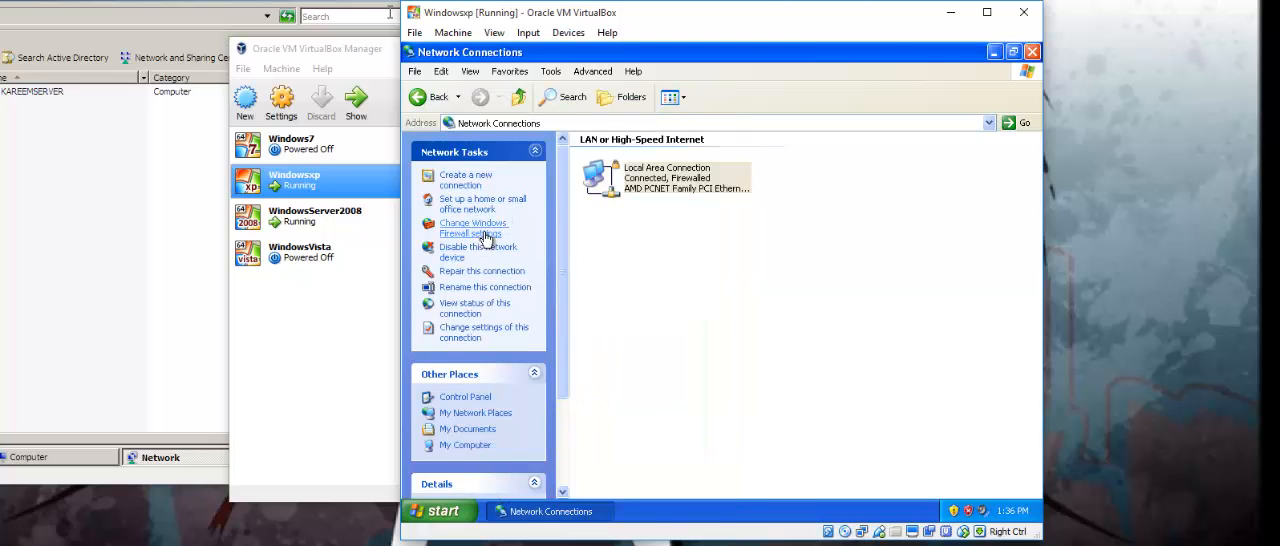
Allow File and Printer Sharing, Remote Desktop and UPnP Framework as Windows Firewall exceptions on the Windows XP machine.
click(481, 232)
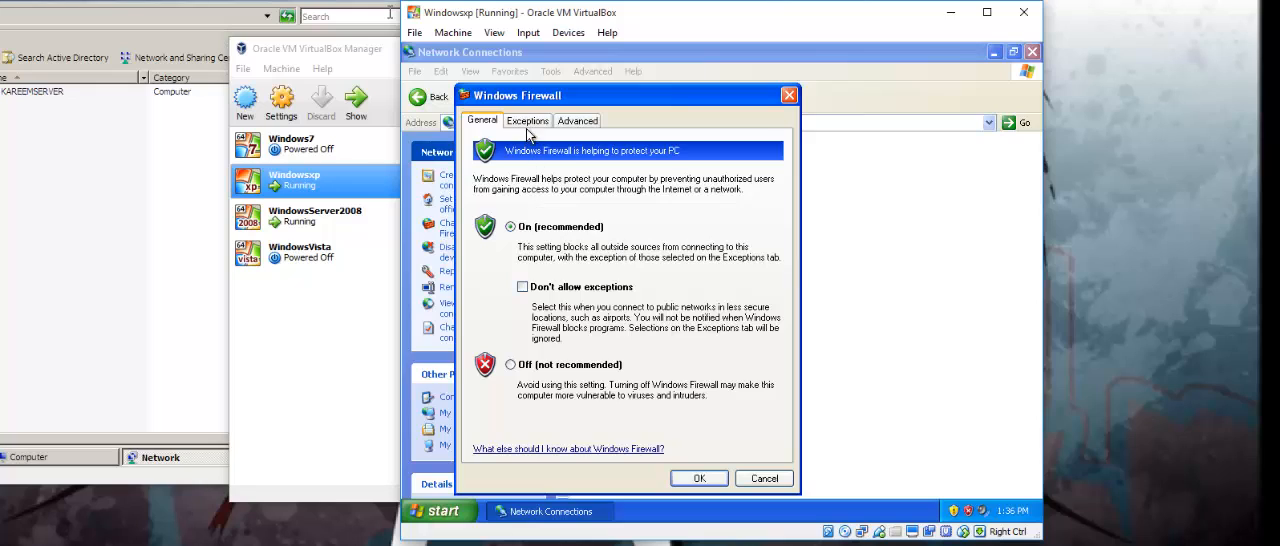
click(528, 121)
click(486, 231)
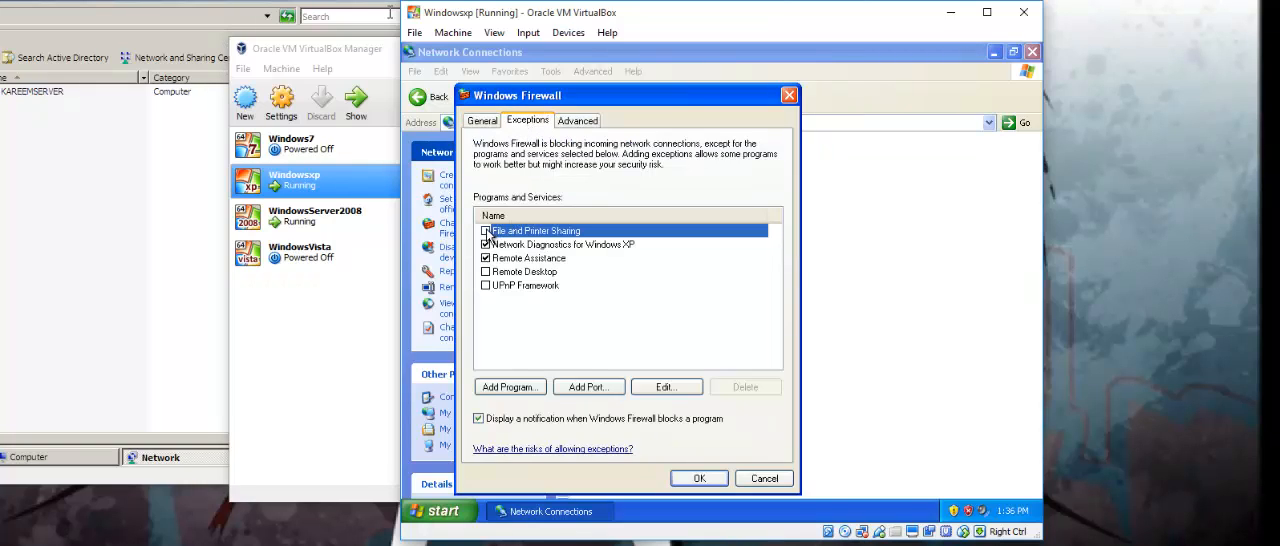
click(490, 273)
click(486, 272)
click(486, 286)
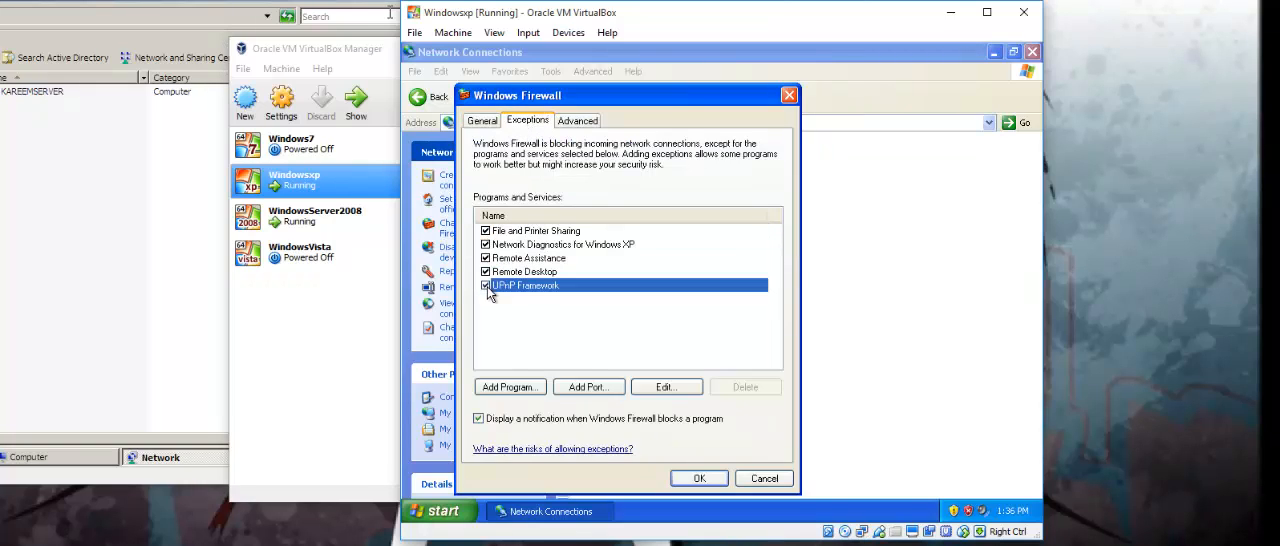
click(697, 476)
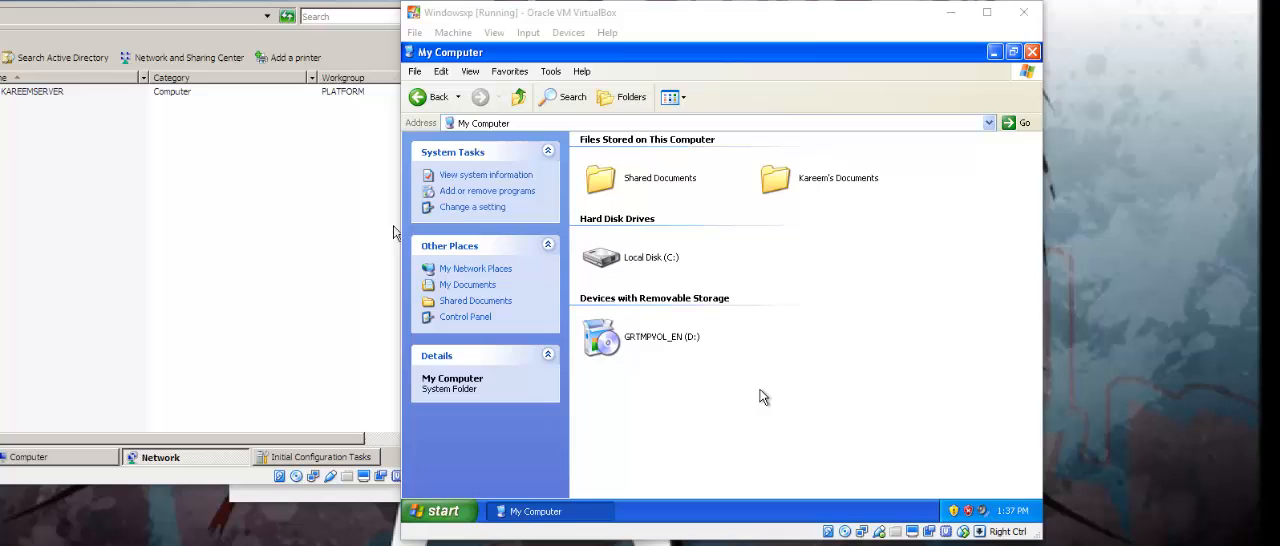
Open the Windows XP machine's system properties and change its membership from the workgroup to the domain Platform.com.
right_click(760, 398)
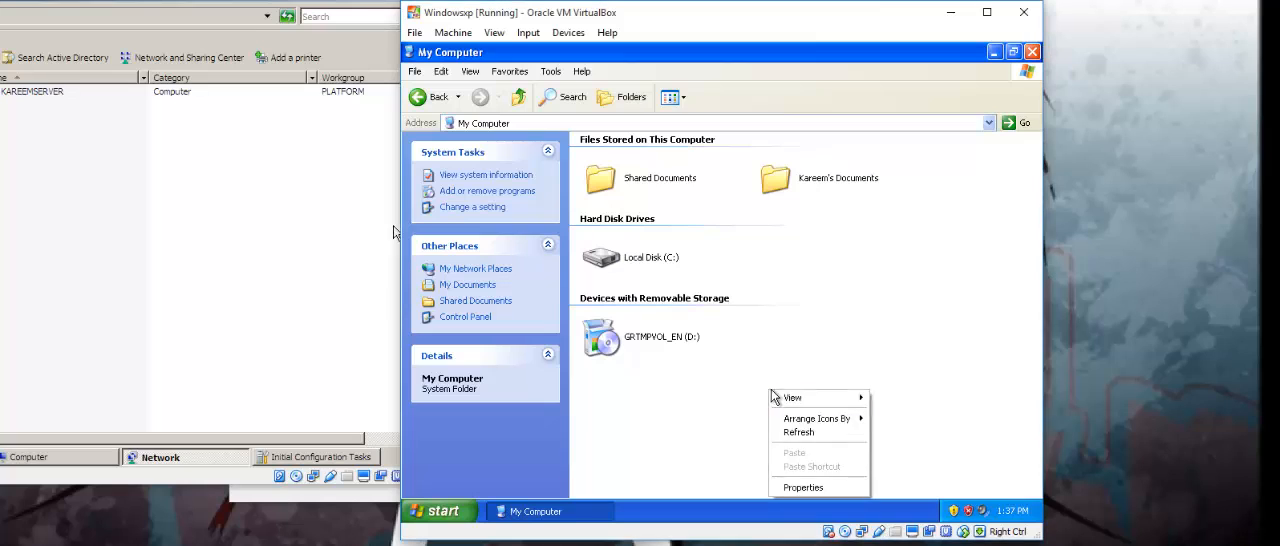
click(822, 490)
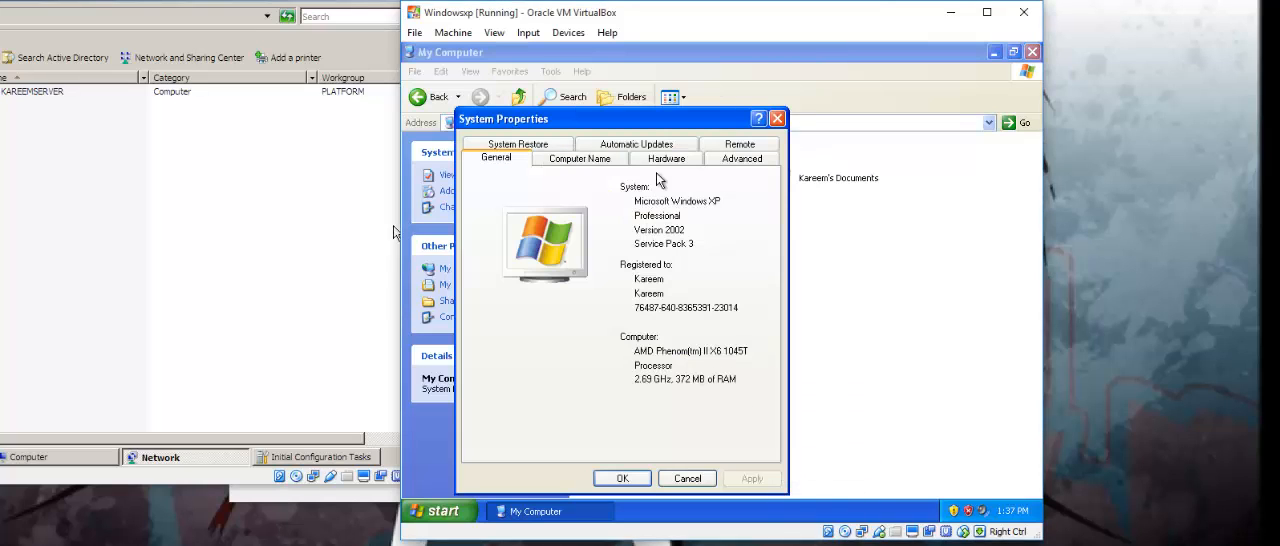
click(581, 159)
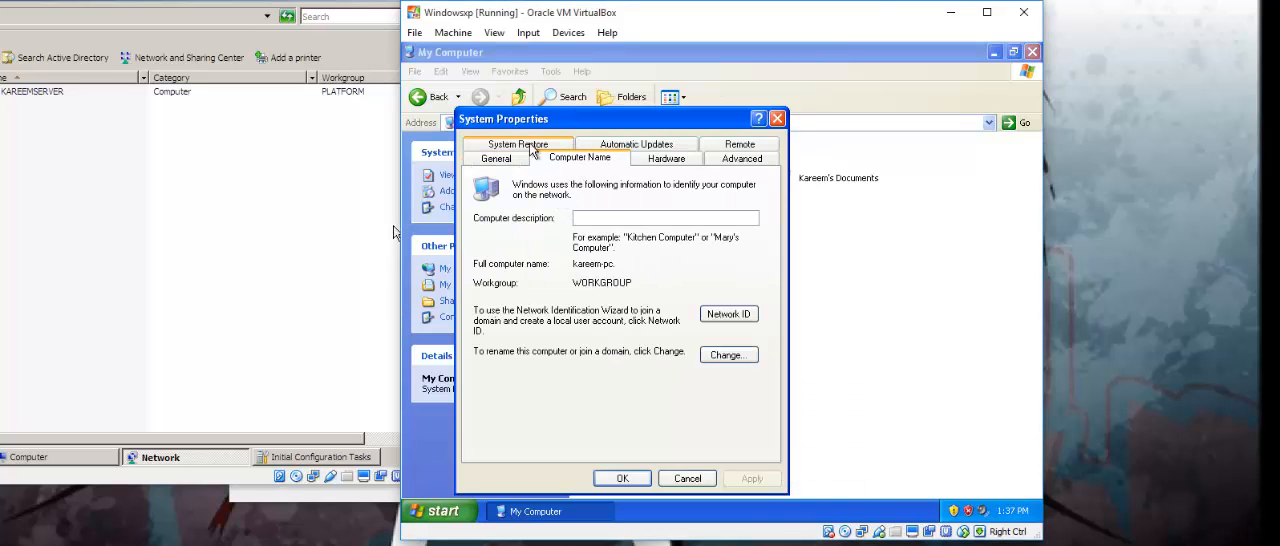
click(729, 355)
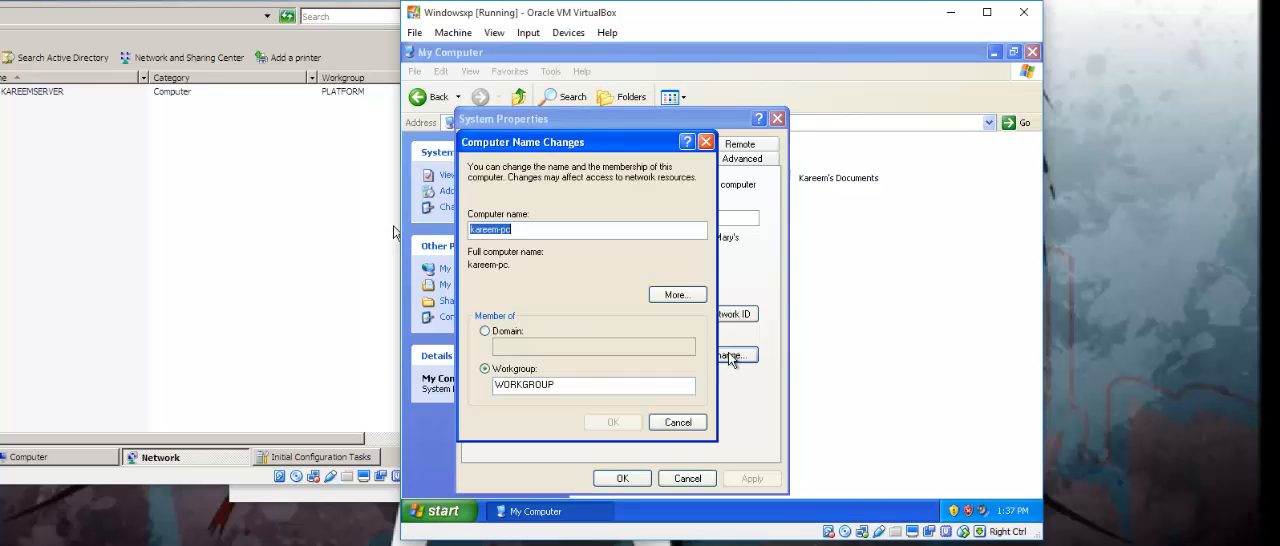
click(527, 340)
text(P)
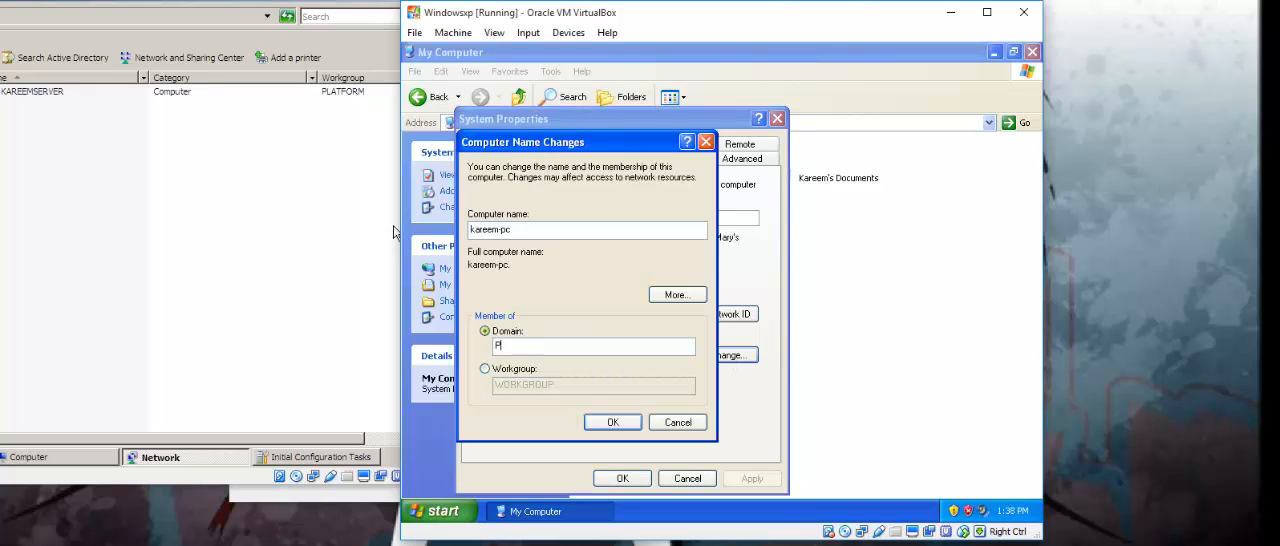
text(latform.com)
click(613, 422)
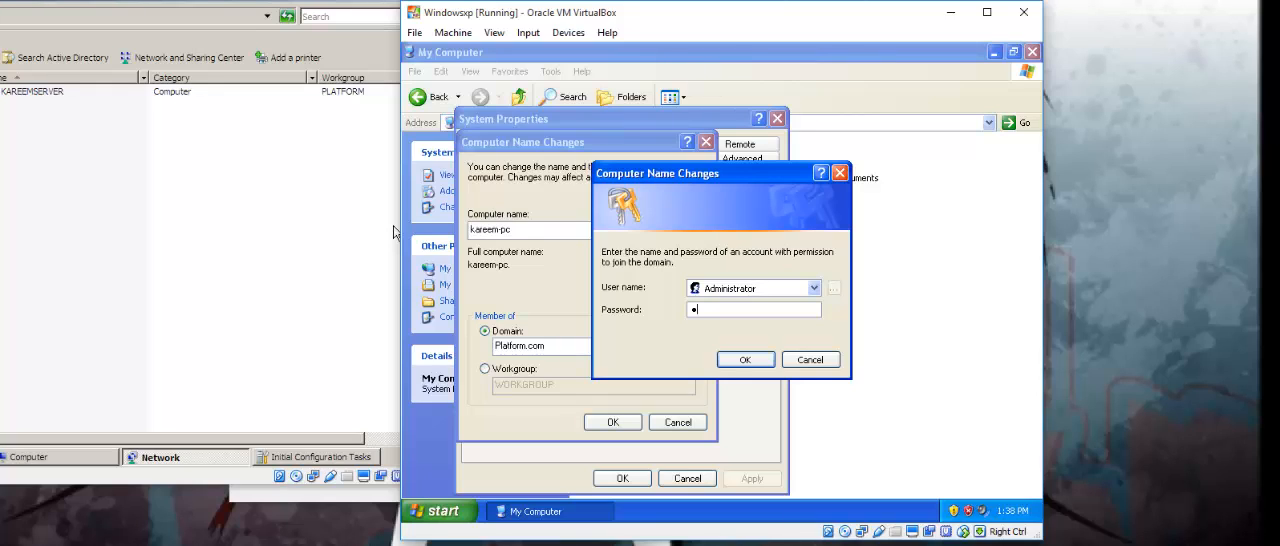
Authorize the domain join with the Administrator account's password and restart the Windows XP machine.
text(••••••••••)
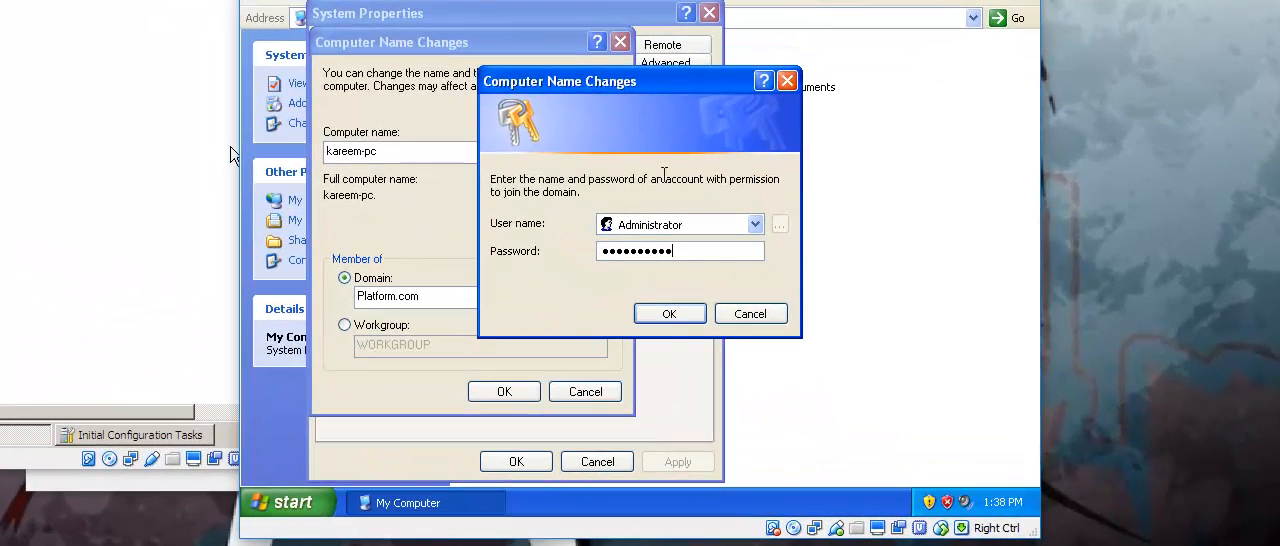
click(683, 312)
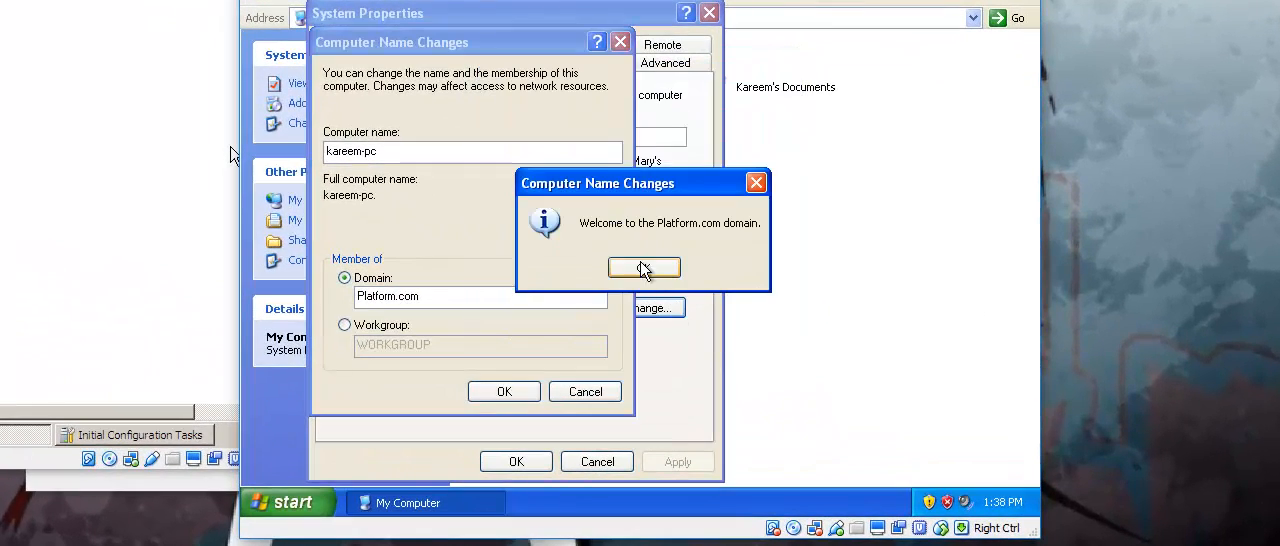
click(668, 268)
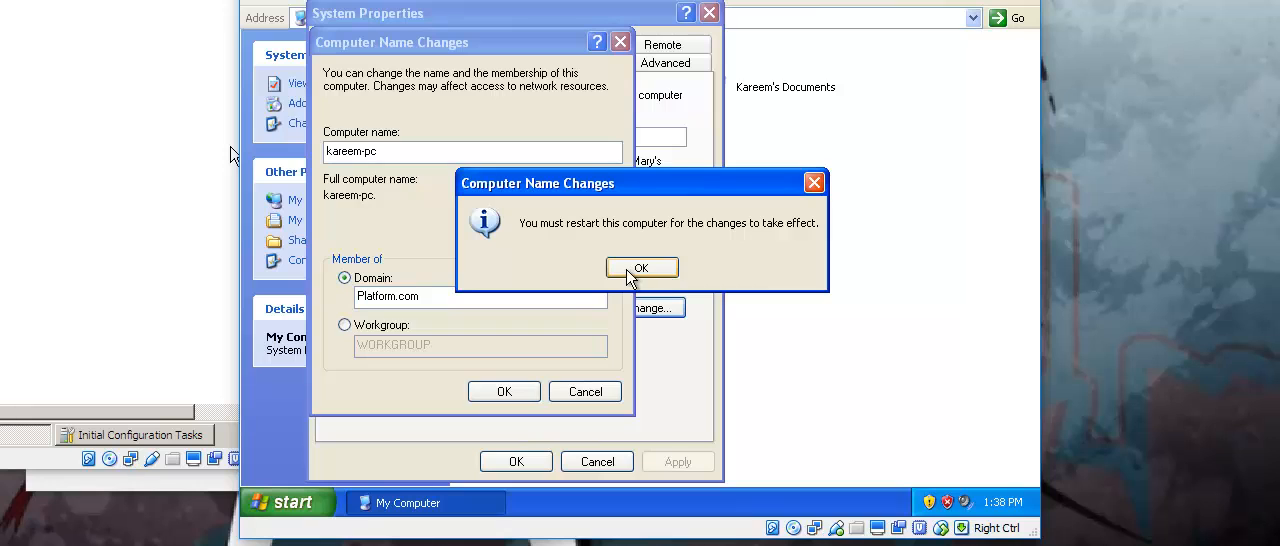
click(640, 268)
click(520, 461)
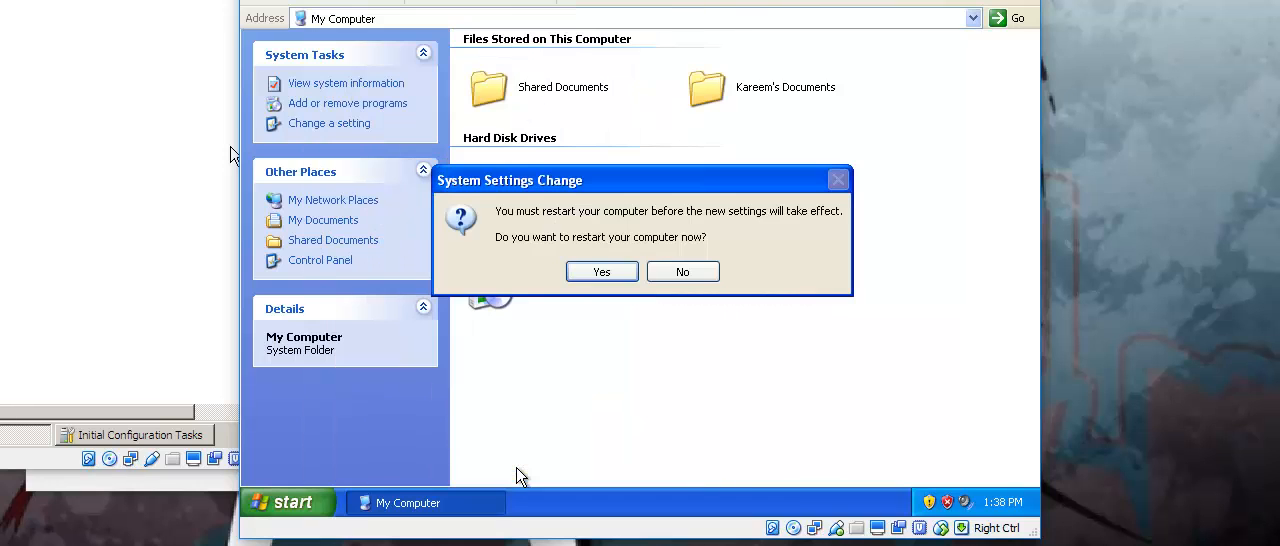
click(601, 271)
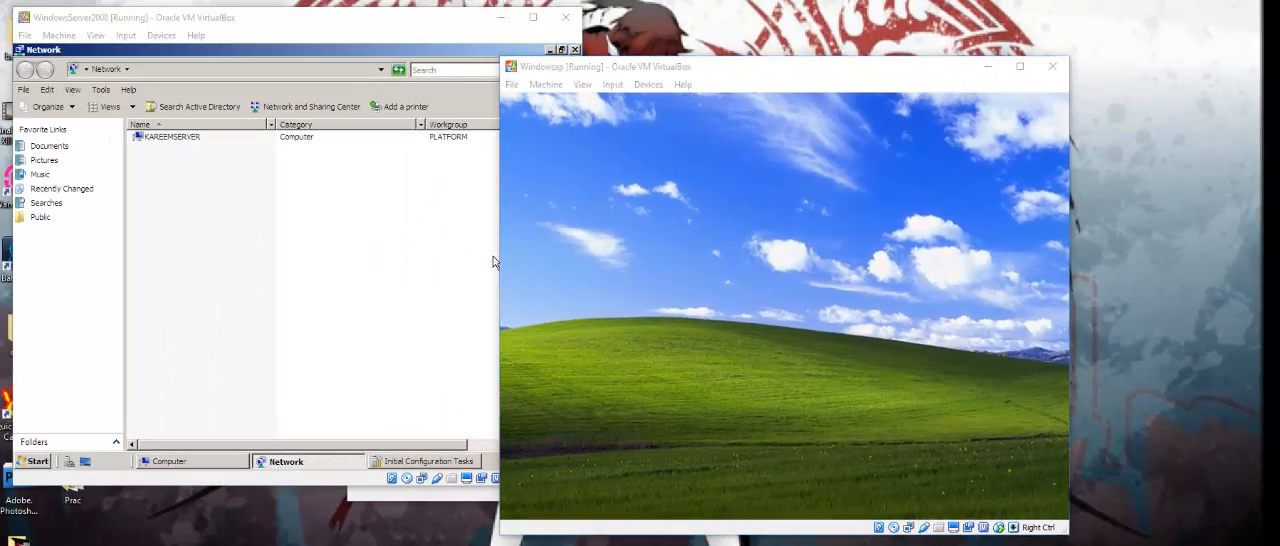
Try to log on to the restarted Windows XP machine with the user name Platform\Admisistrator and the account password.
click(624, 92)
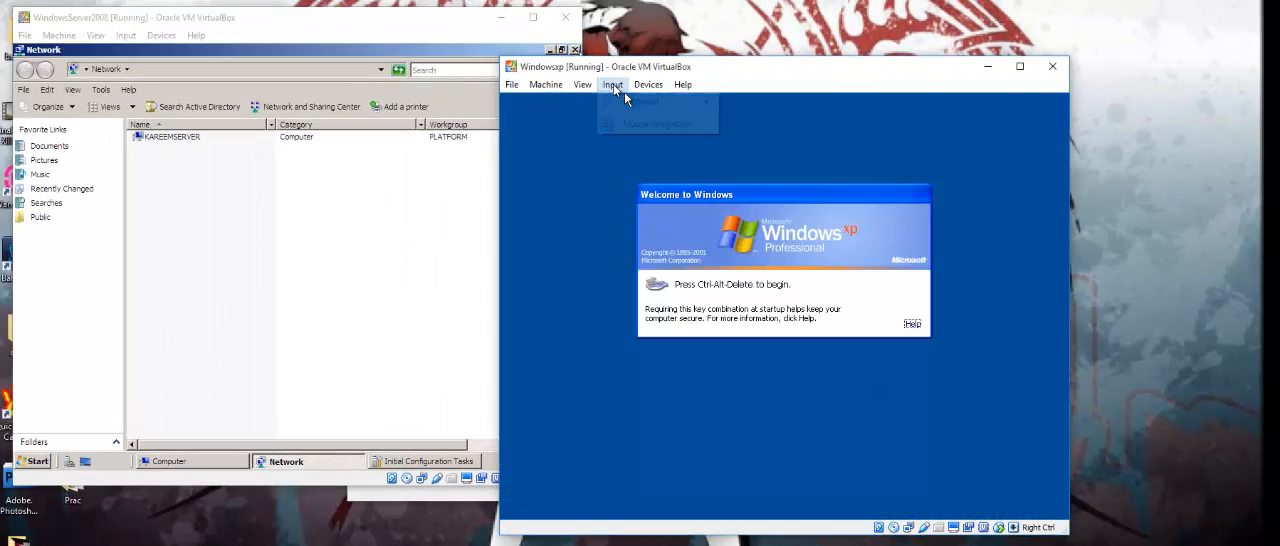
mouse_move(640, 102)
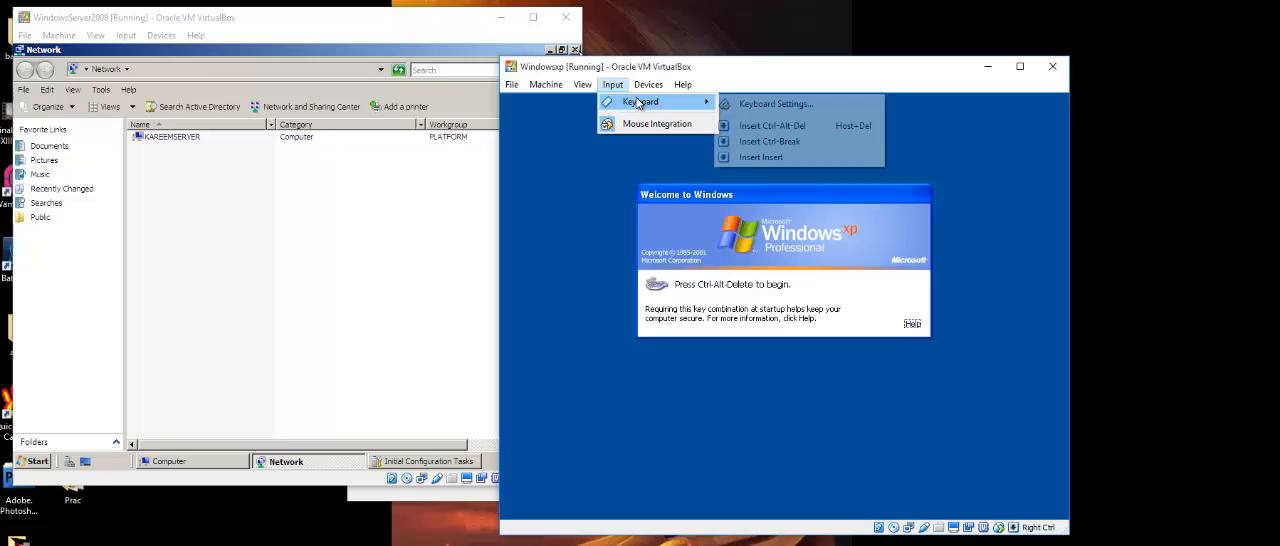
click(786, 126)
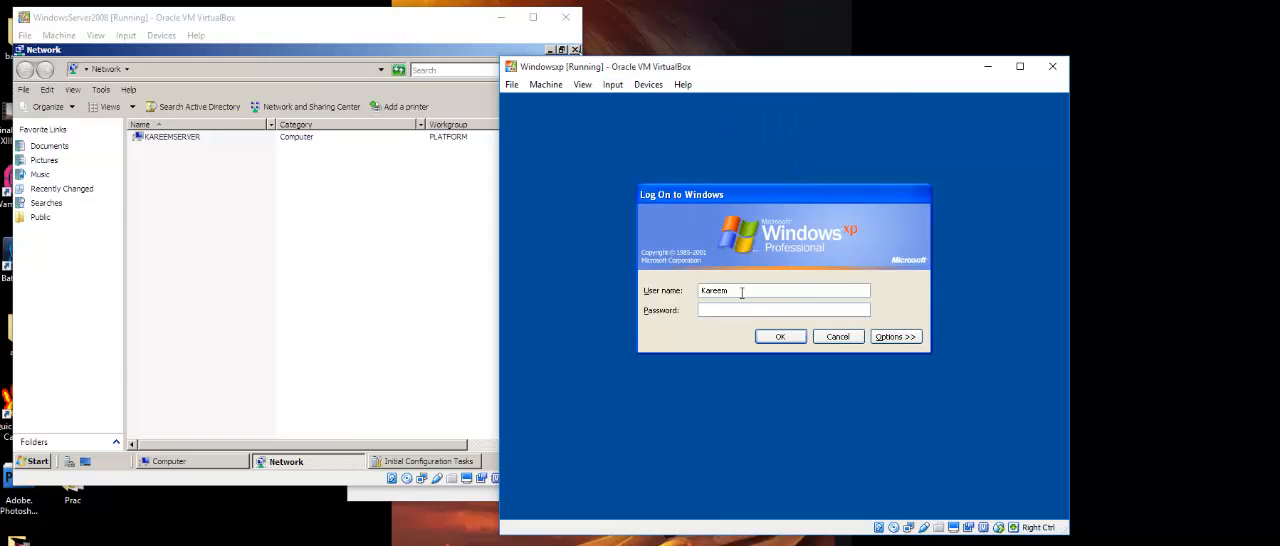
drag(742, 291, 667, 285)
text(Platform\Administrator)
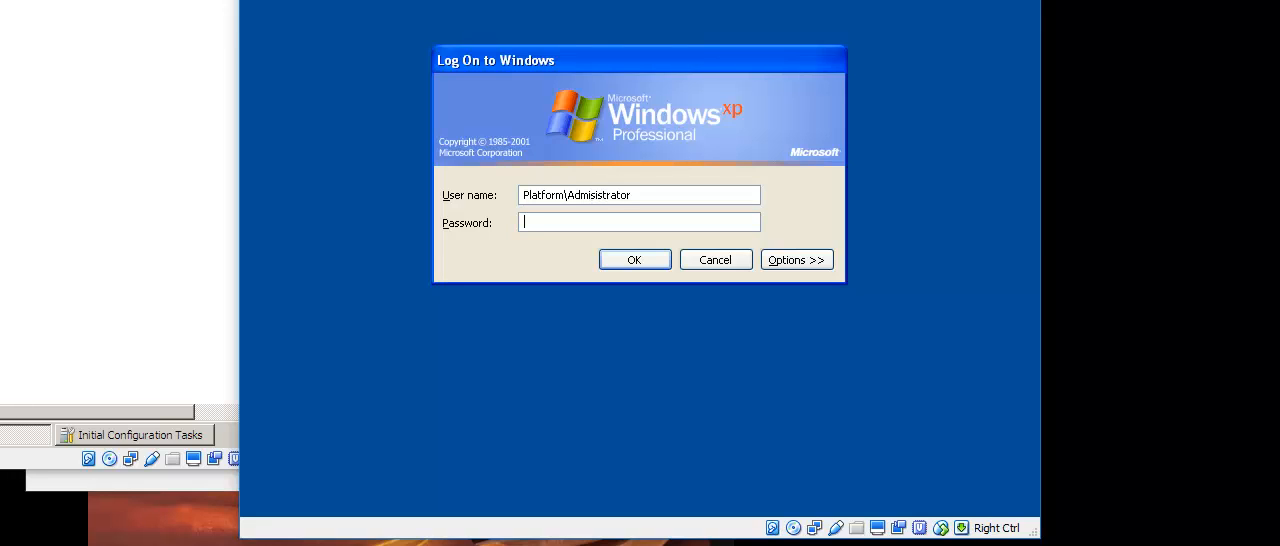
text(passwd)
click(612, 266)
click(637, 286)
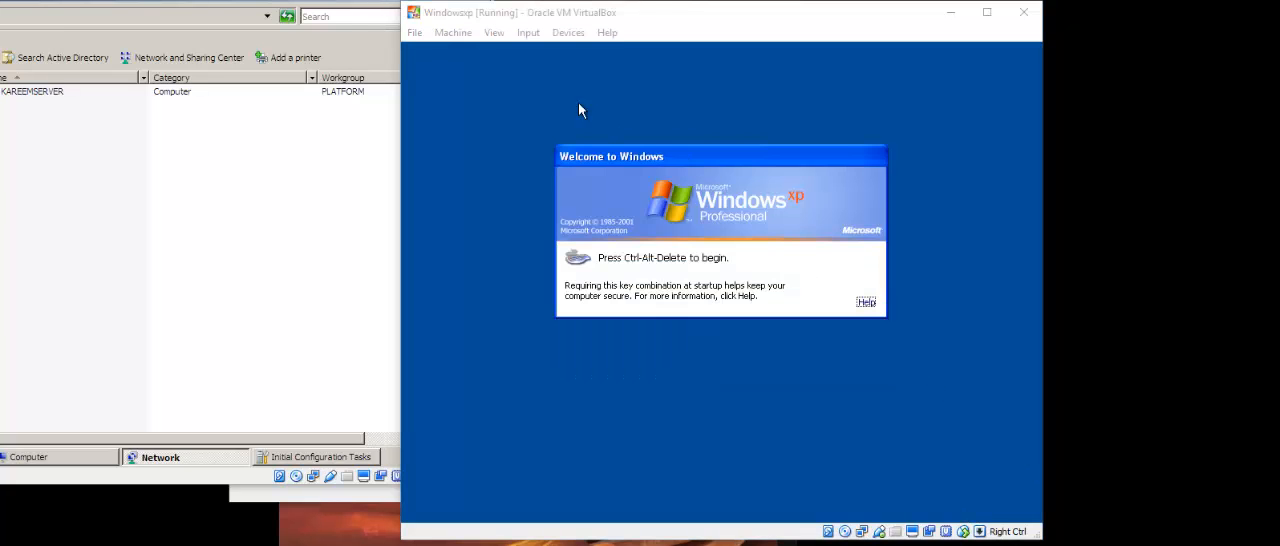
Bring up the Windows XP logon dialog again and log on as Platform\Administrator with the account password.
click(528, 33)
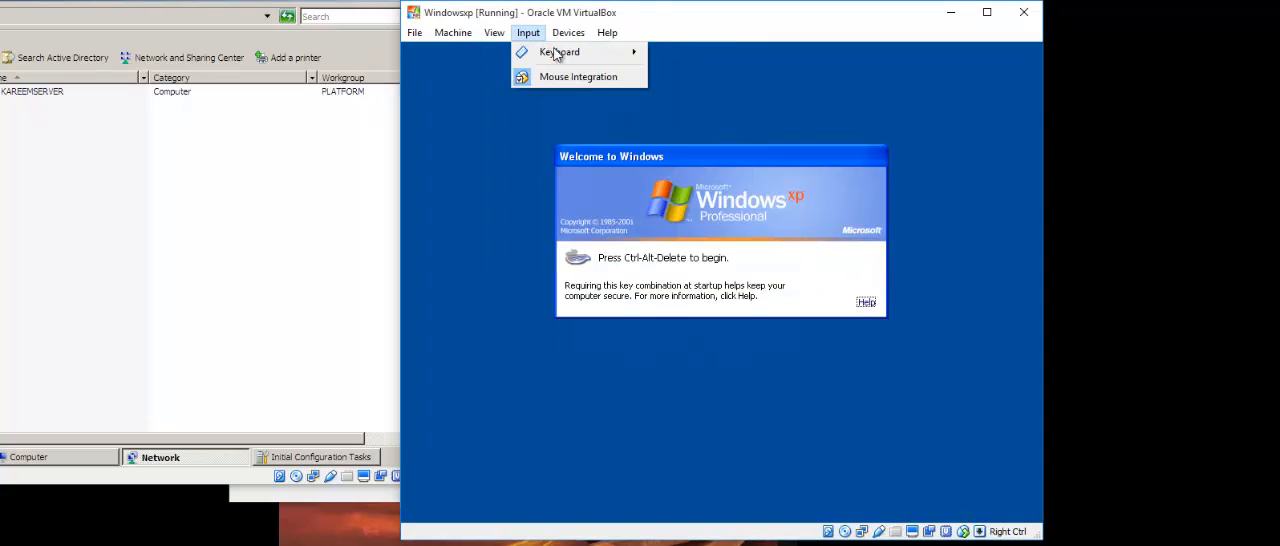
mouse_move(562, 53)
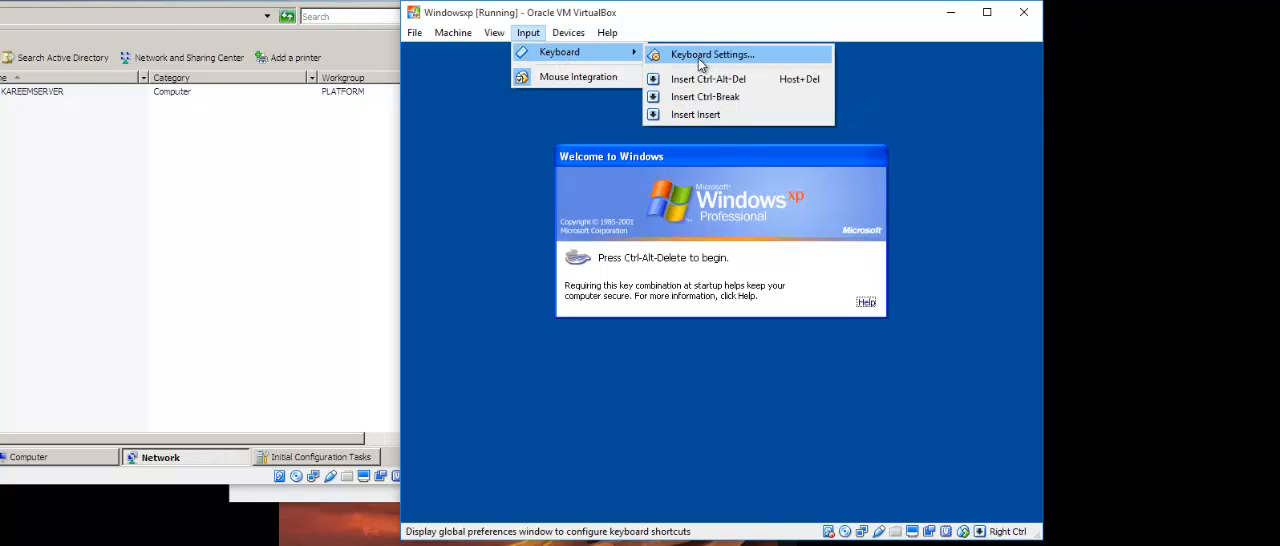
click(708, 79)
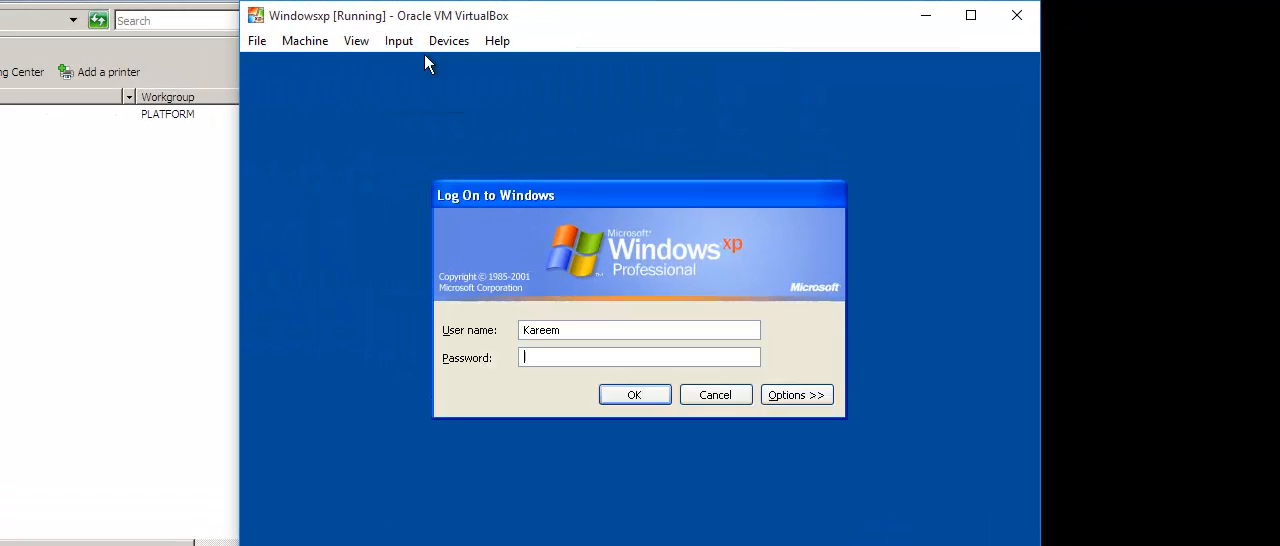
key(shift+Tab)
text(Platform\Administrator)
key(Tab)
text(p•••••••••)
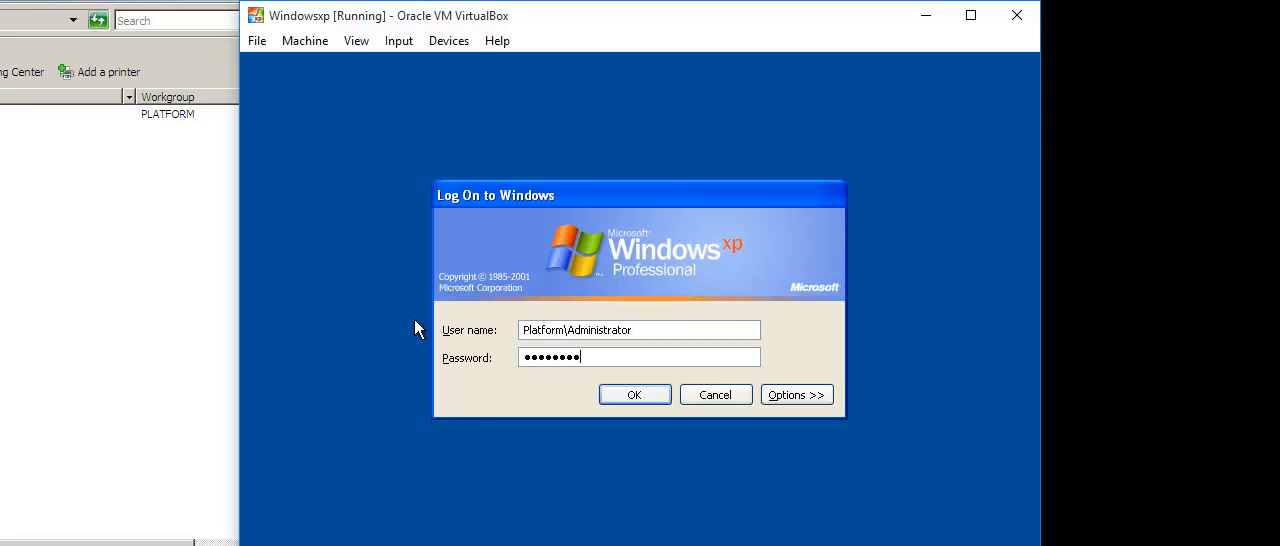
click(603, 392)
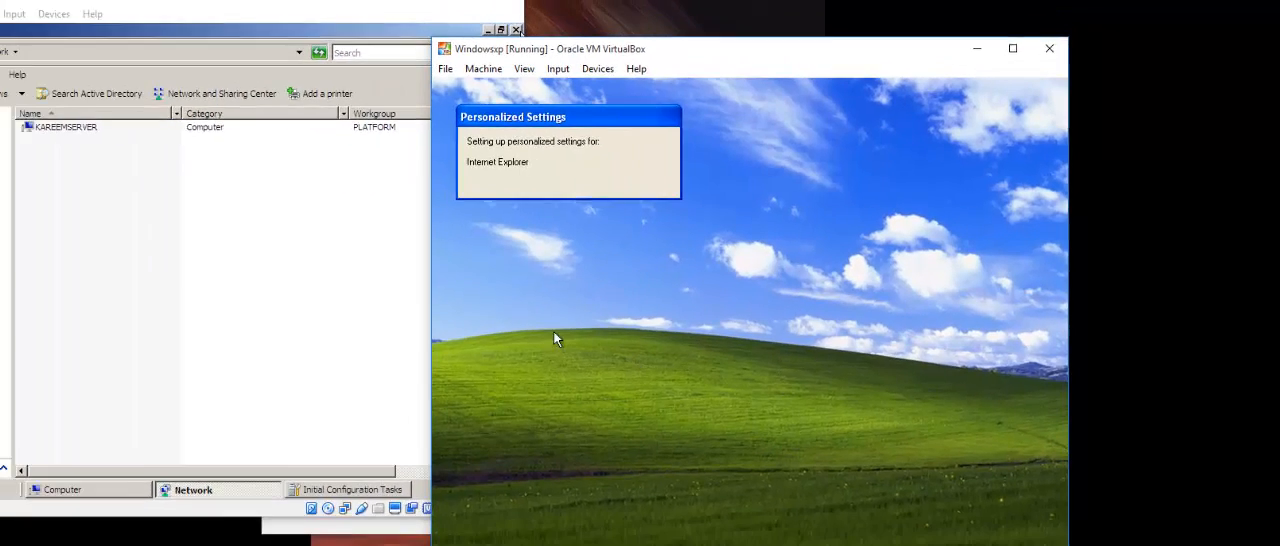
Refresh the list of network computers on the Windows Server 2008 machine.
click(25, 252)
right_click(277, 206)
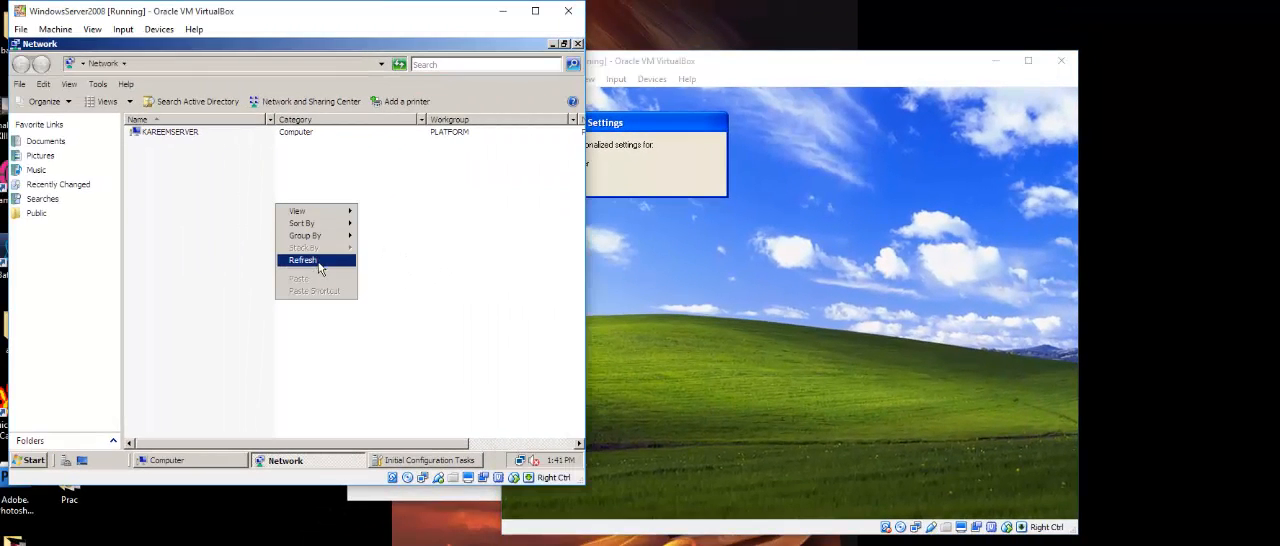
click(303, 260)
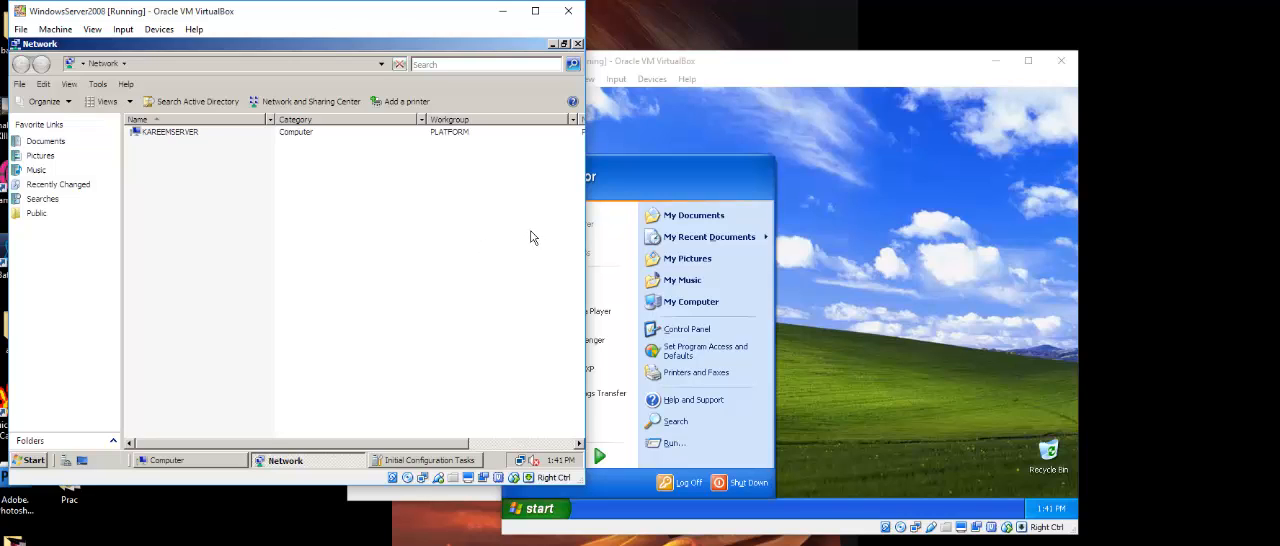
Switch to the Windows XP machine and open My Computer.
click(828, 185)
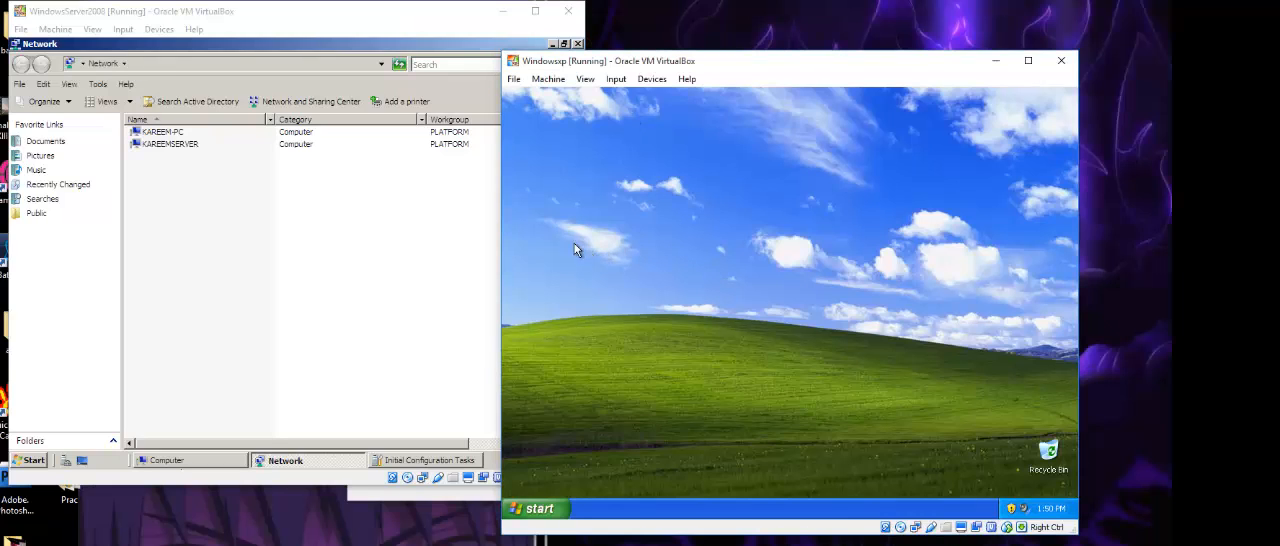
click(533, 508)
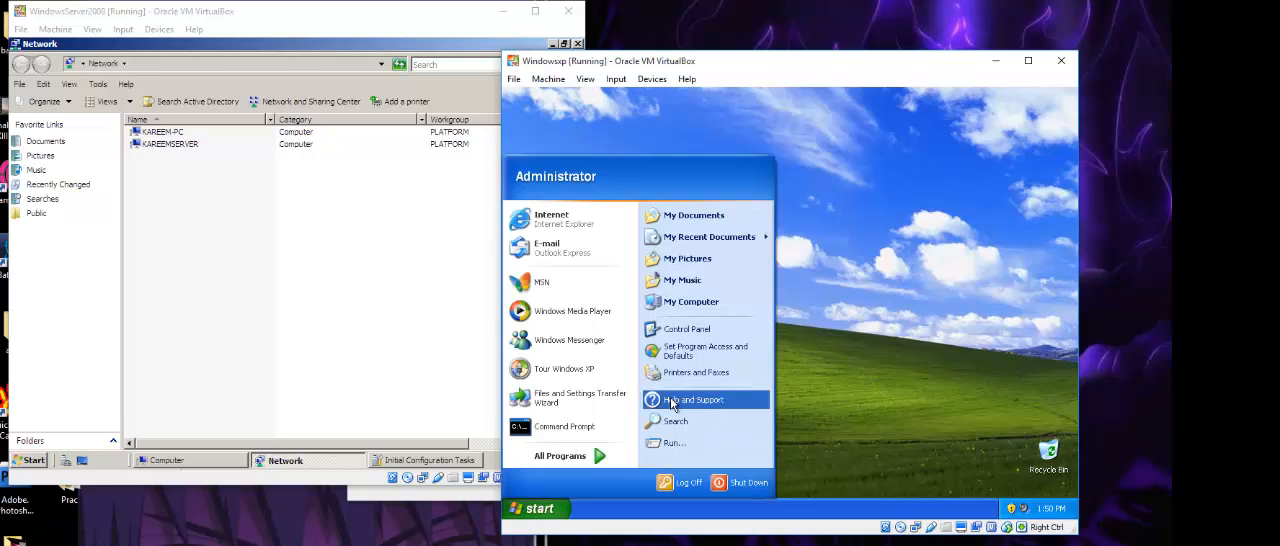
click(690, 301)
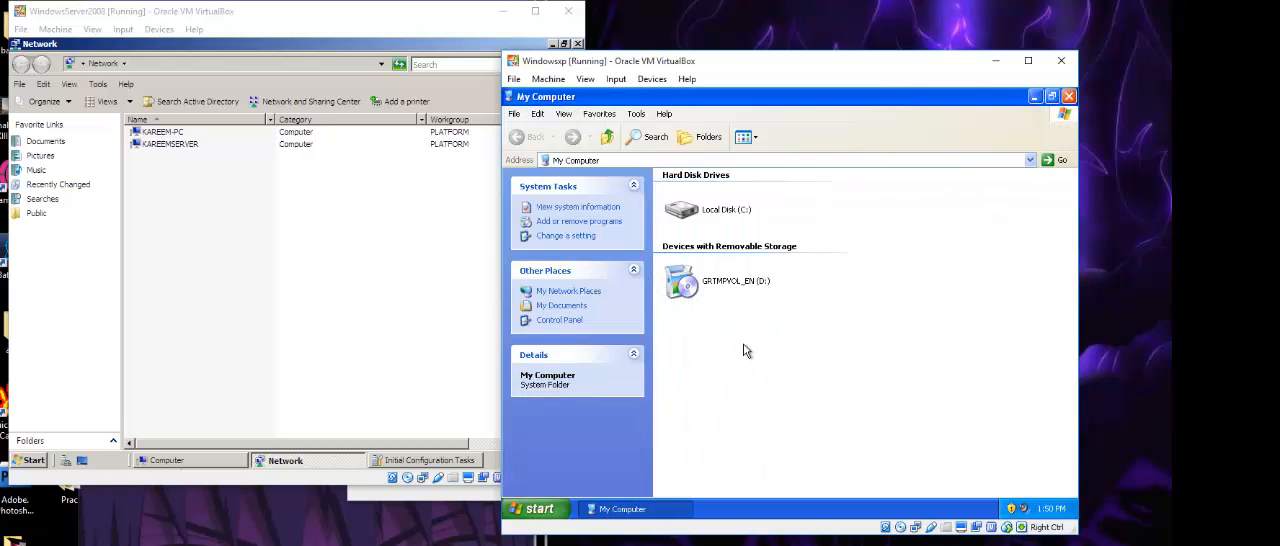
Open the Windows XP machine's System Properties and bring up its computer name and domain membership settings.
right_click(743, 344)
click(776, 444)
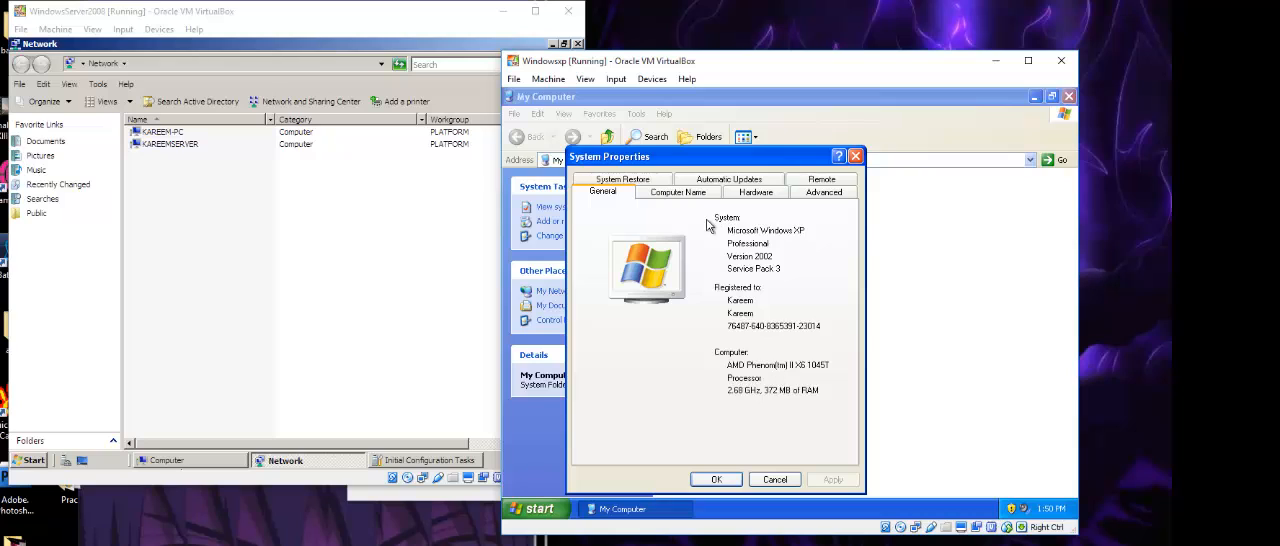
click(678, 192)
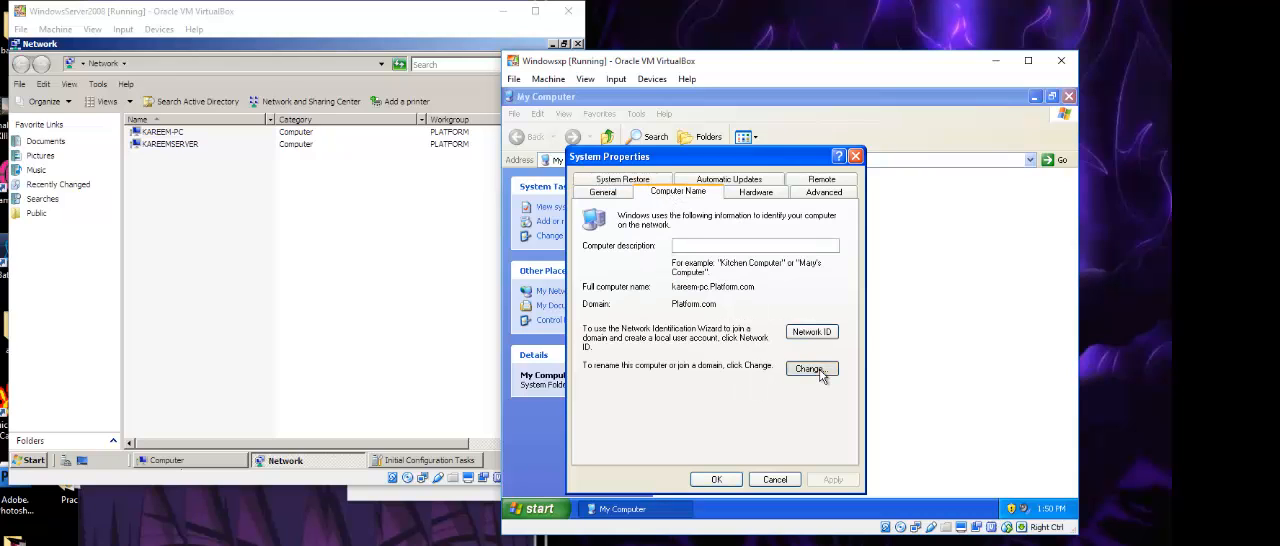
click(815, 369)
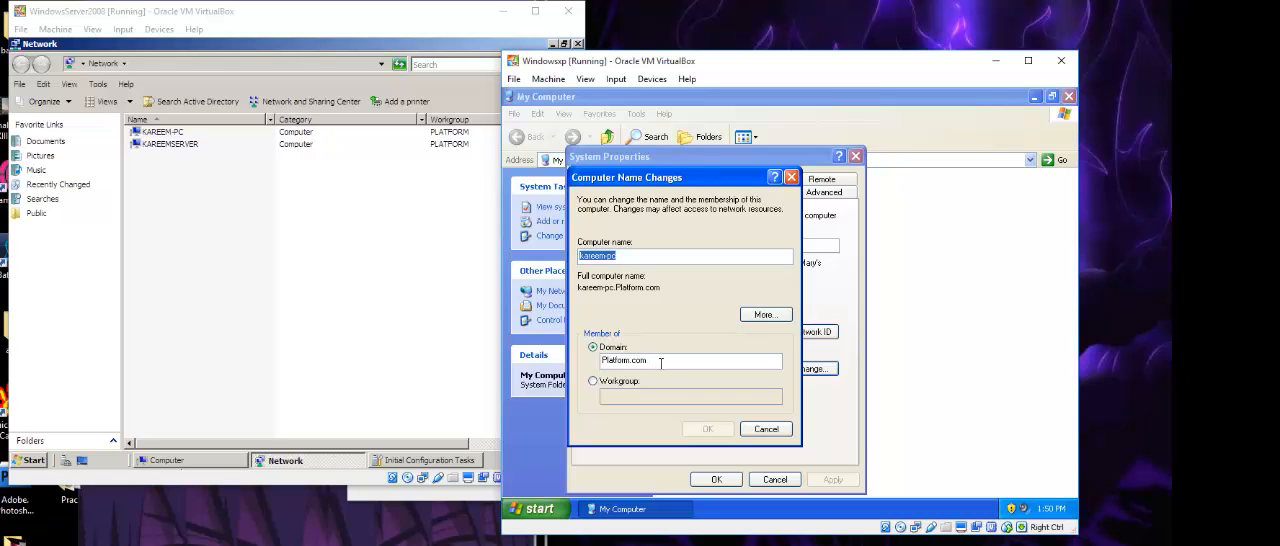
Return to the Network list on the Windows Server 2008 machine, refresh it, and select the Windows XP client's entry.
click(105, 213)
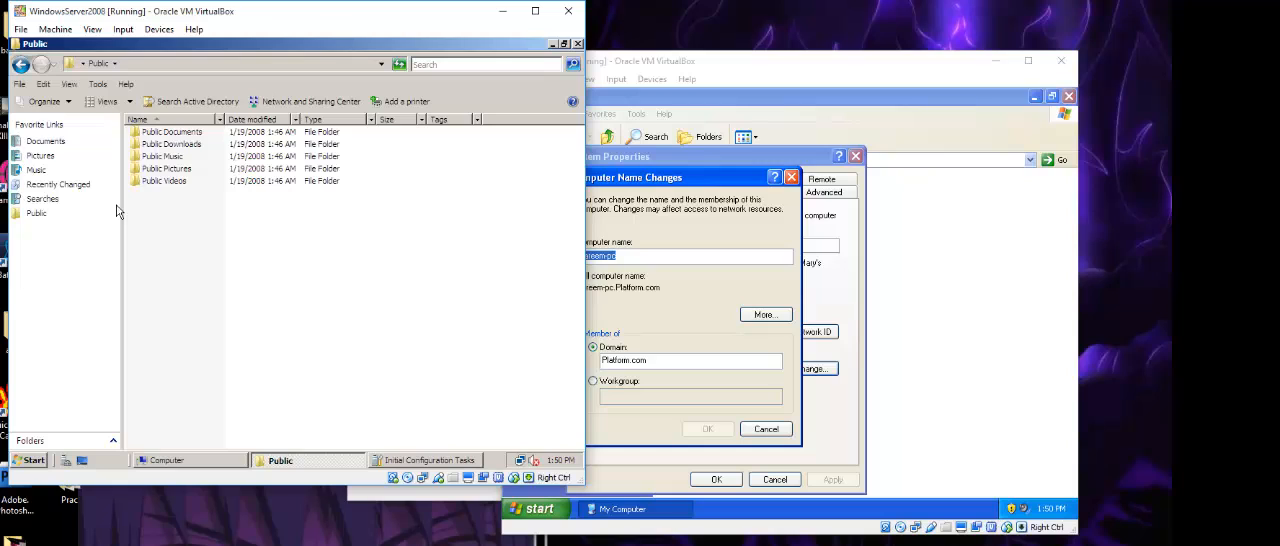
key(alt+Left)
right_click(178, 175)
click(204, 236)
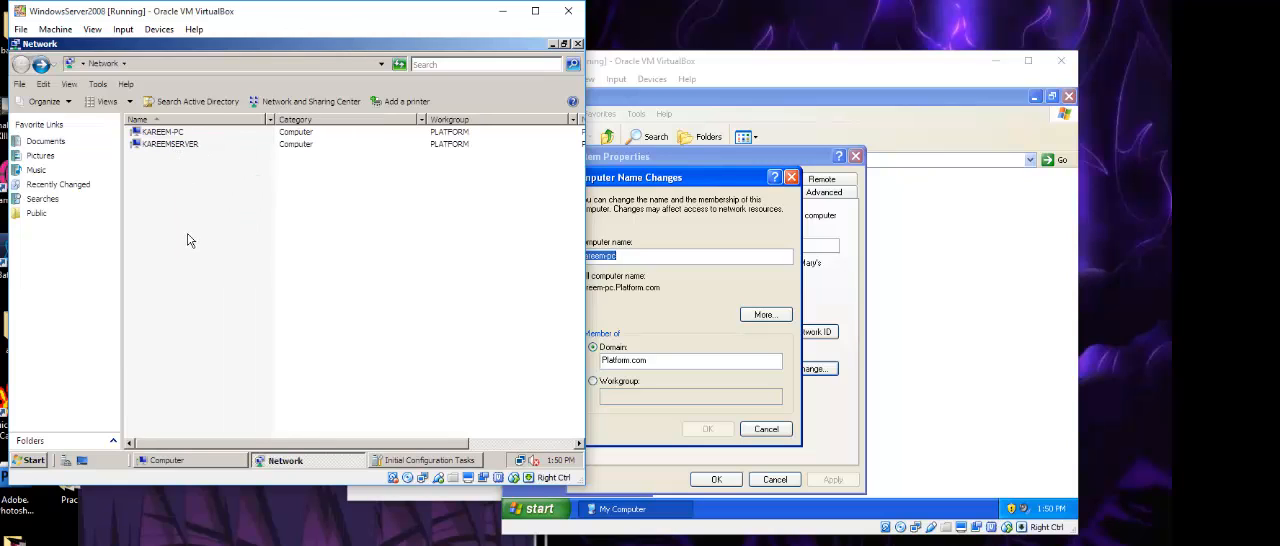
click(175, 134)
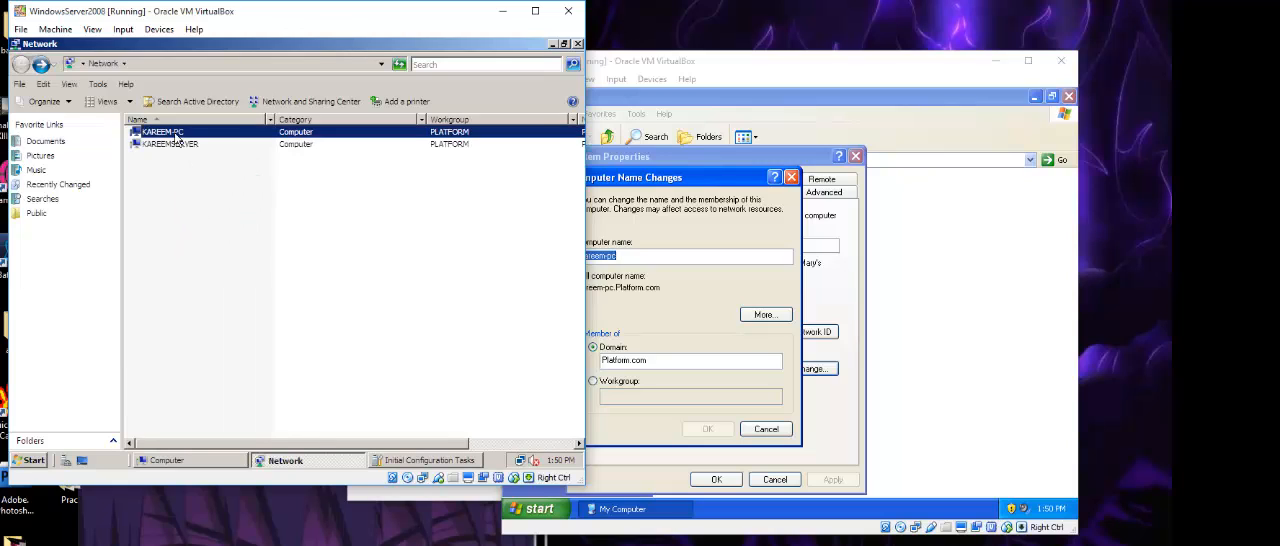
Back on the Windows XP machine, cancel the computer name changes and close System Properties and My Computer.
click(655, 309)
click(763, 437)
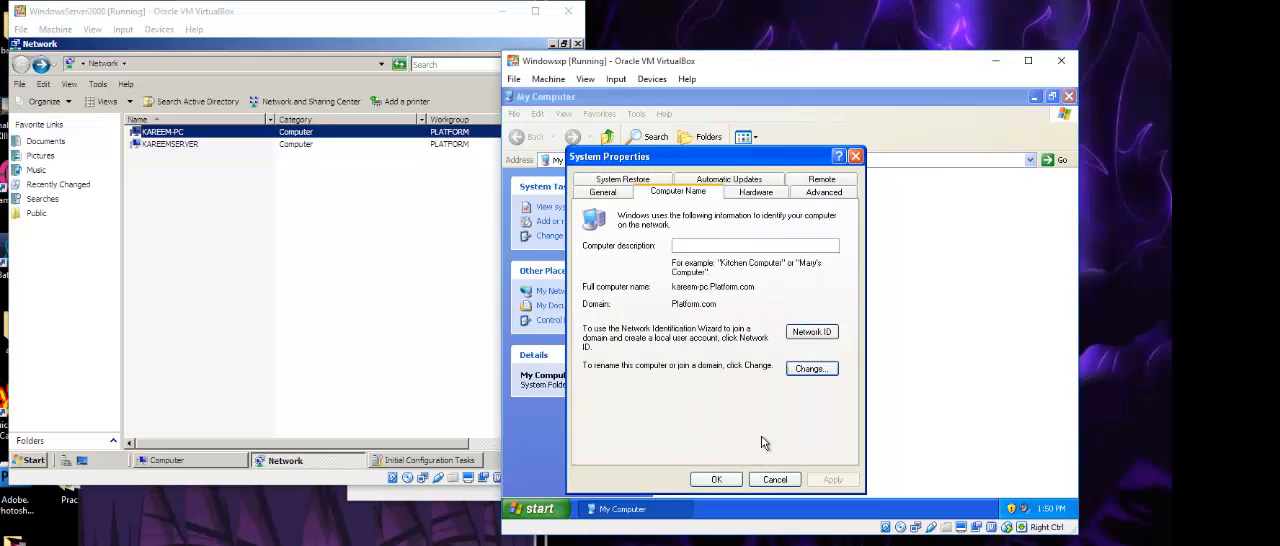
click(716, 479)
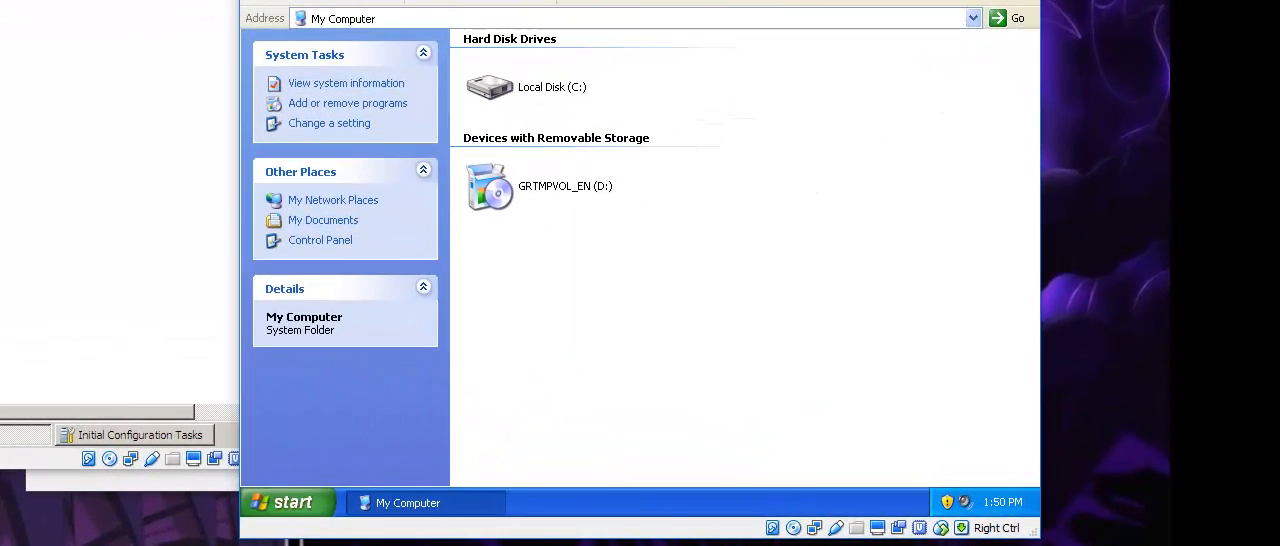
key(alt+F4)
Open a command prompt on the Windows XP machine and ping the server at 192.168.0.1.
click(293, 502)
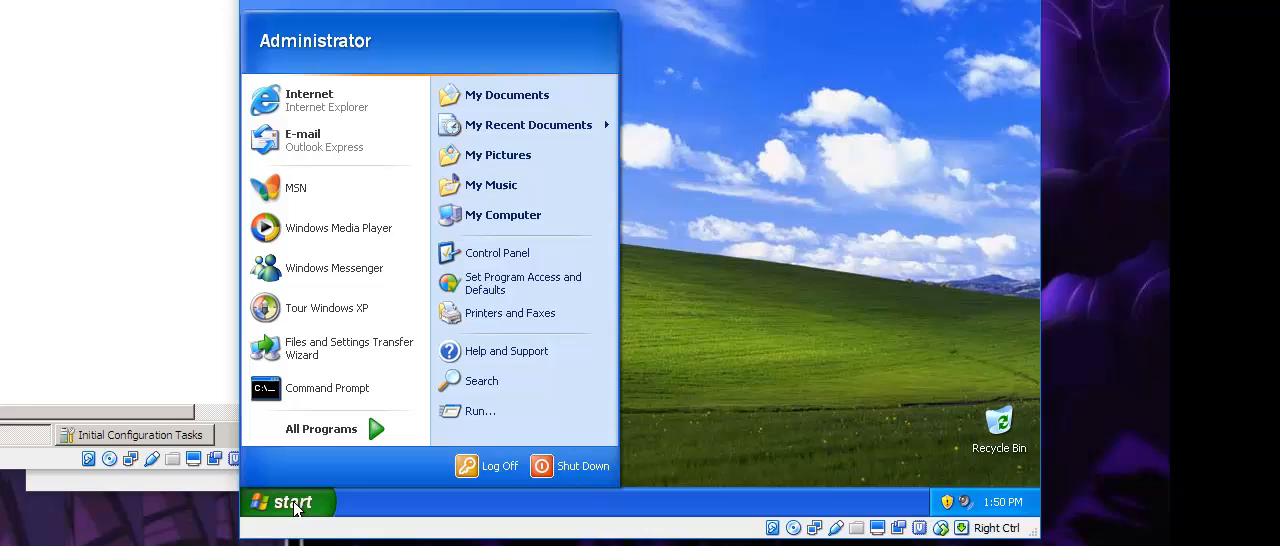
click(519, 408)
click(389, 452)
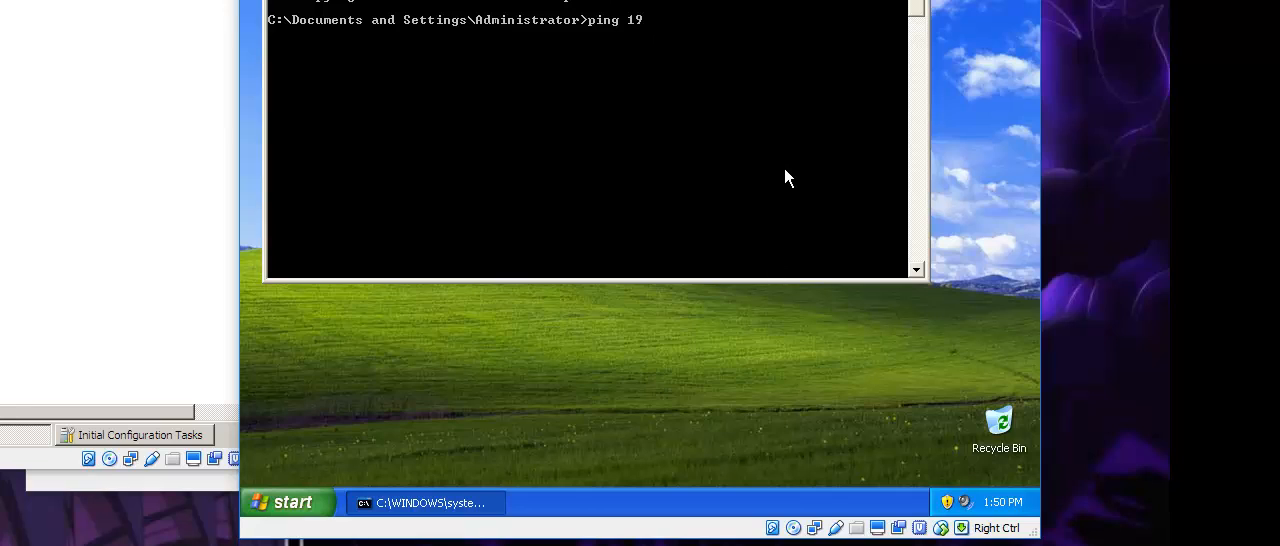
text(2.168.0.1)
key(Return)
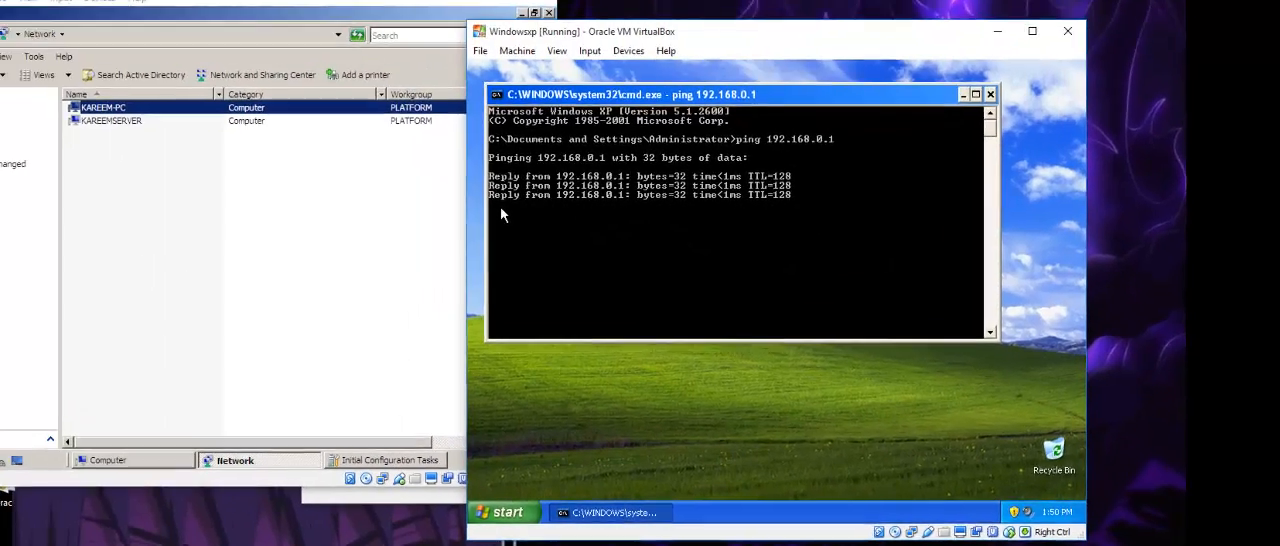
Run Command Prompt as administrator on the Windows Server 2008 machine and ping 192.168.0.4.
click(36, 465)
right_click(77, 141)
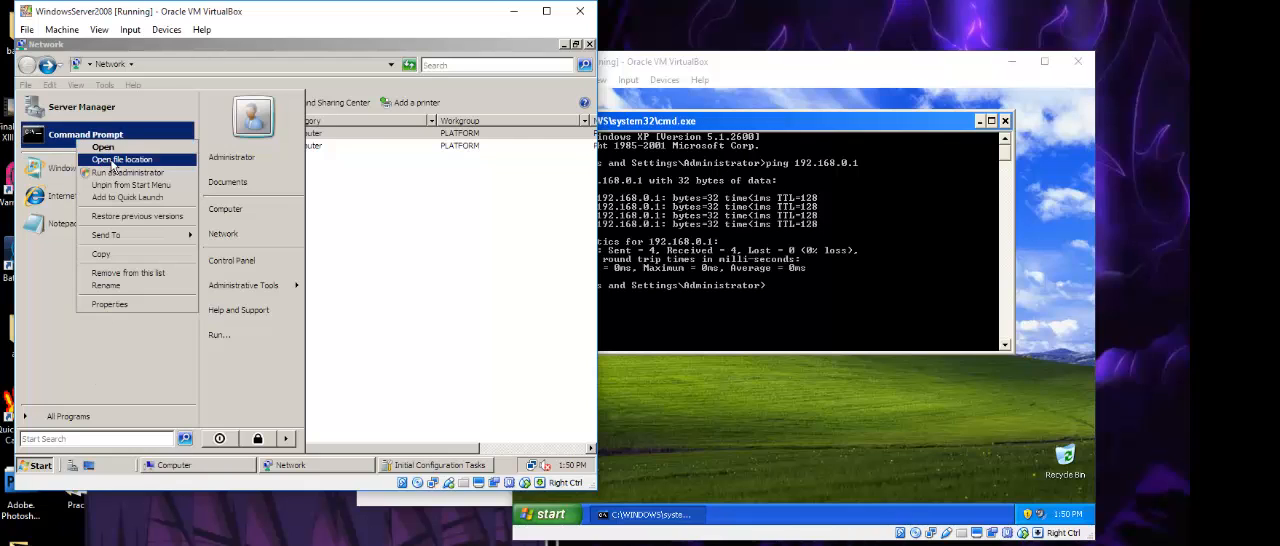
click(122, 173)
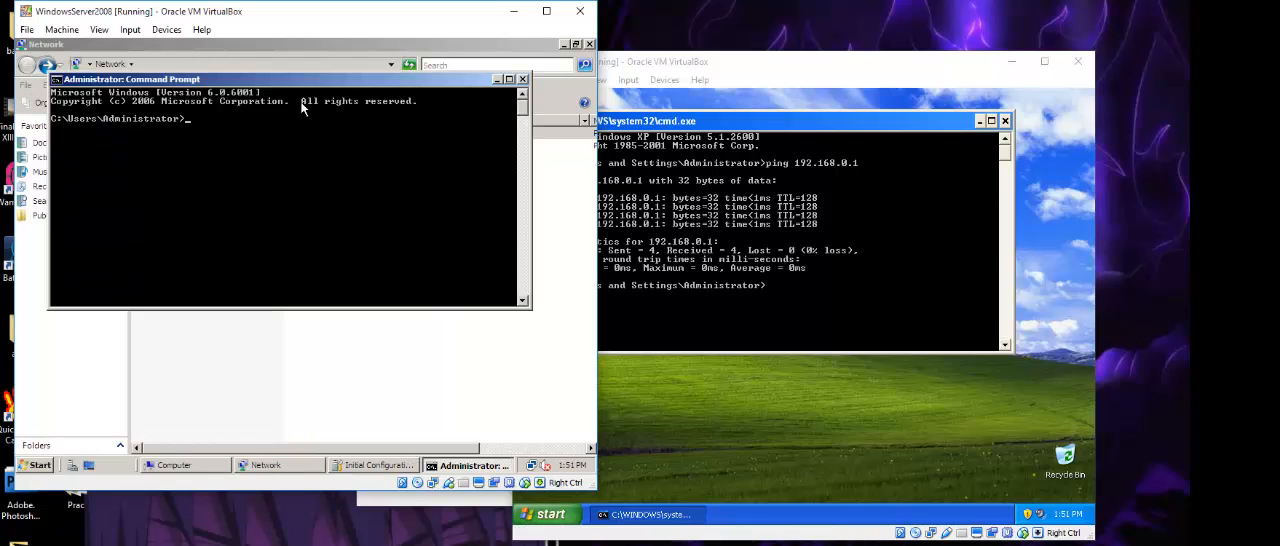
text(ping 192.168.0.4)
key(Return)
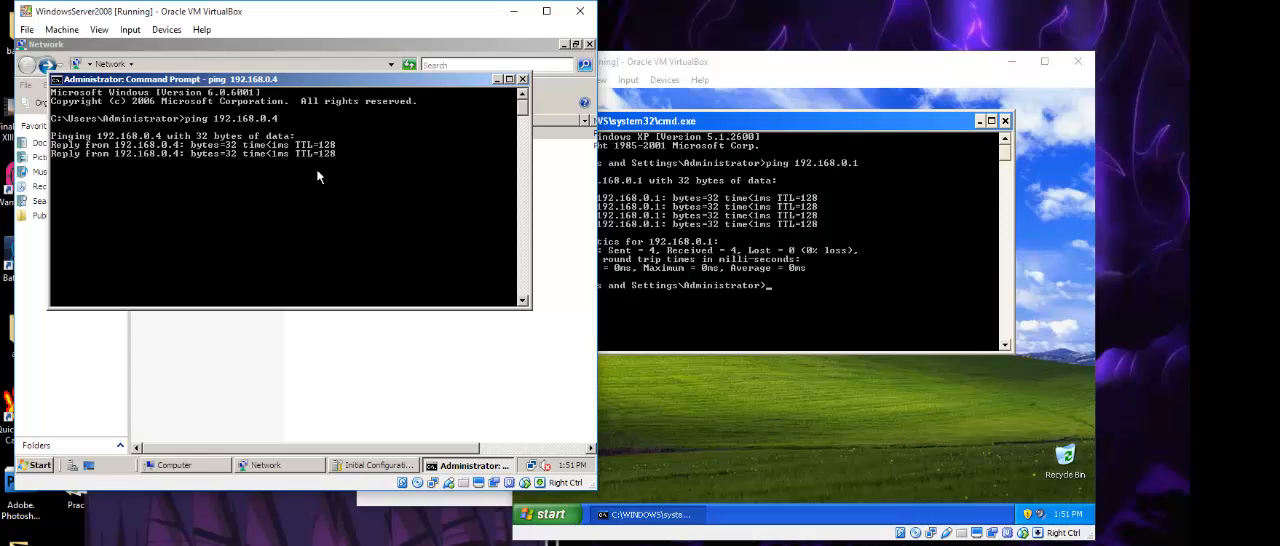
Close the command prompts on the Windows XP and Windows Server 2008 machines, then return to the XP desktop.
click(757, 245)
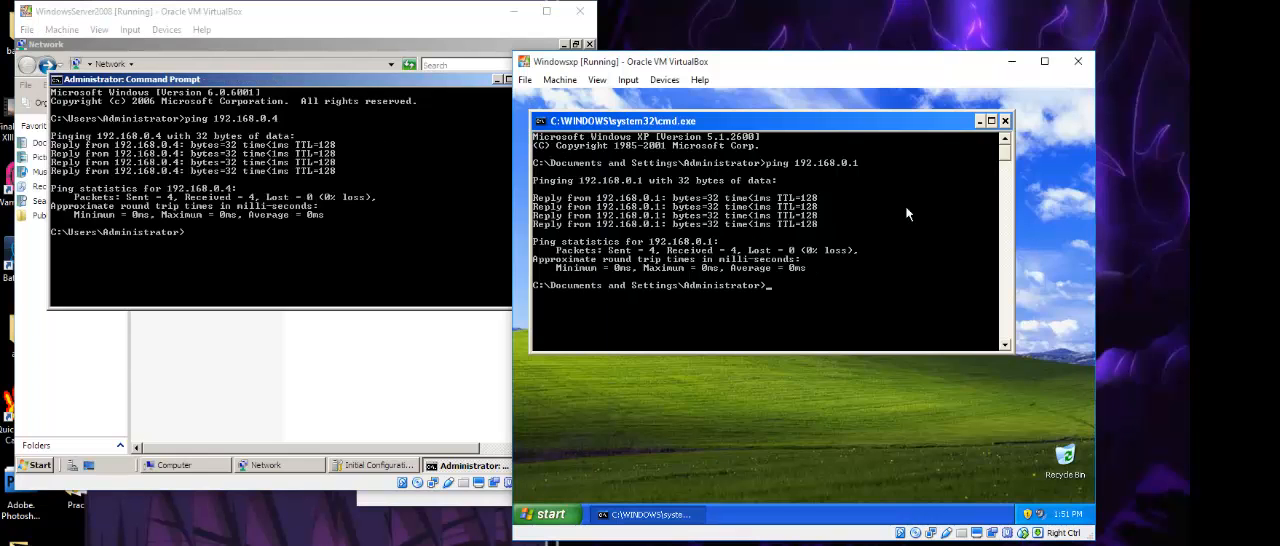
click(1004, 121)
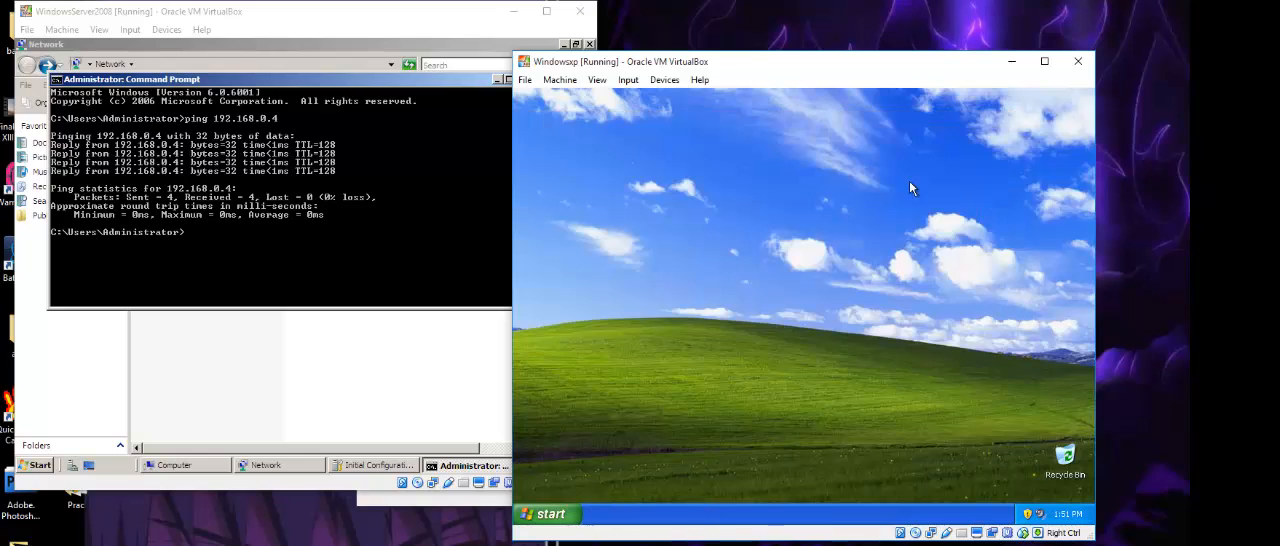
click(291, 244)
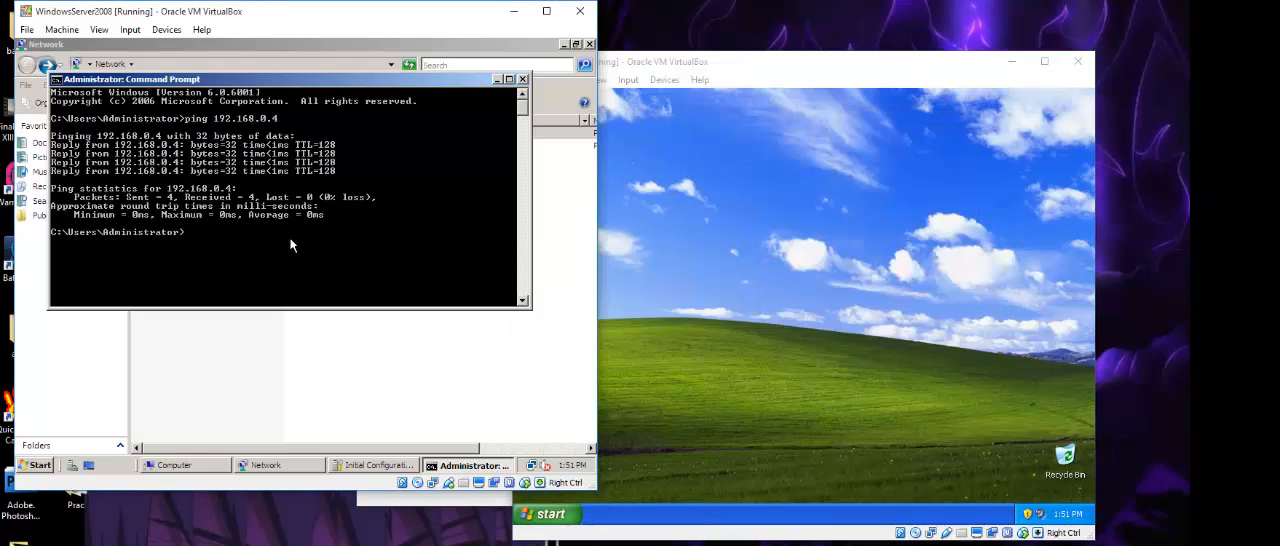
click(522, 79)
click(886, 298)
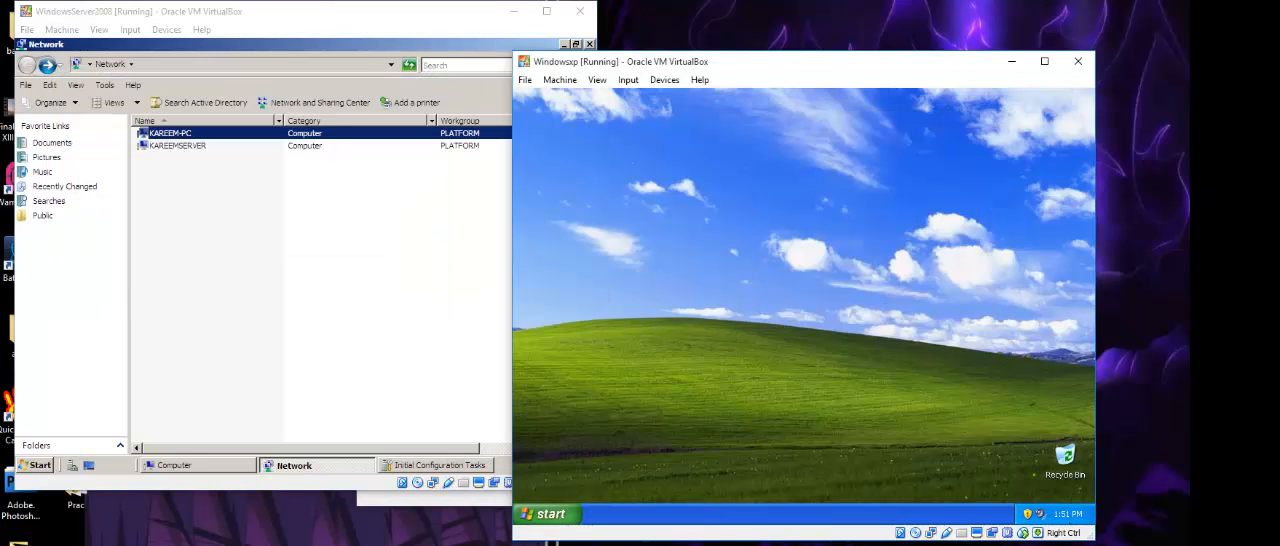